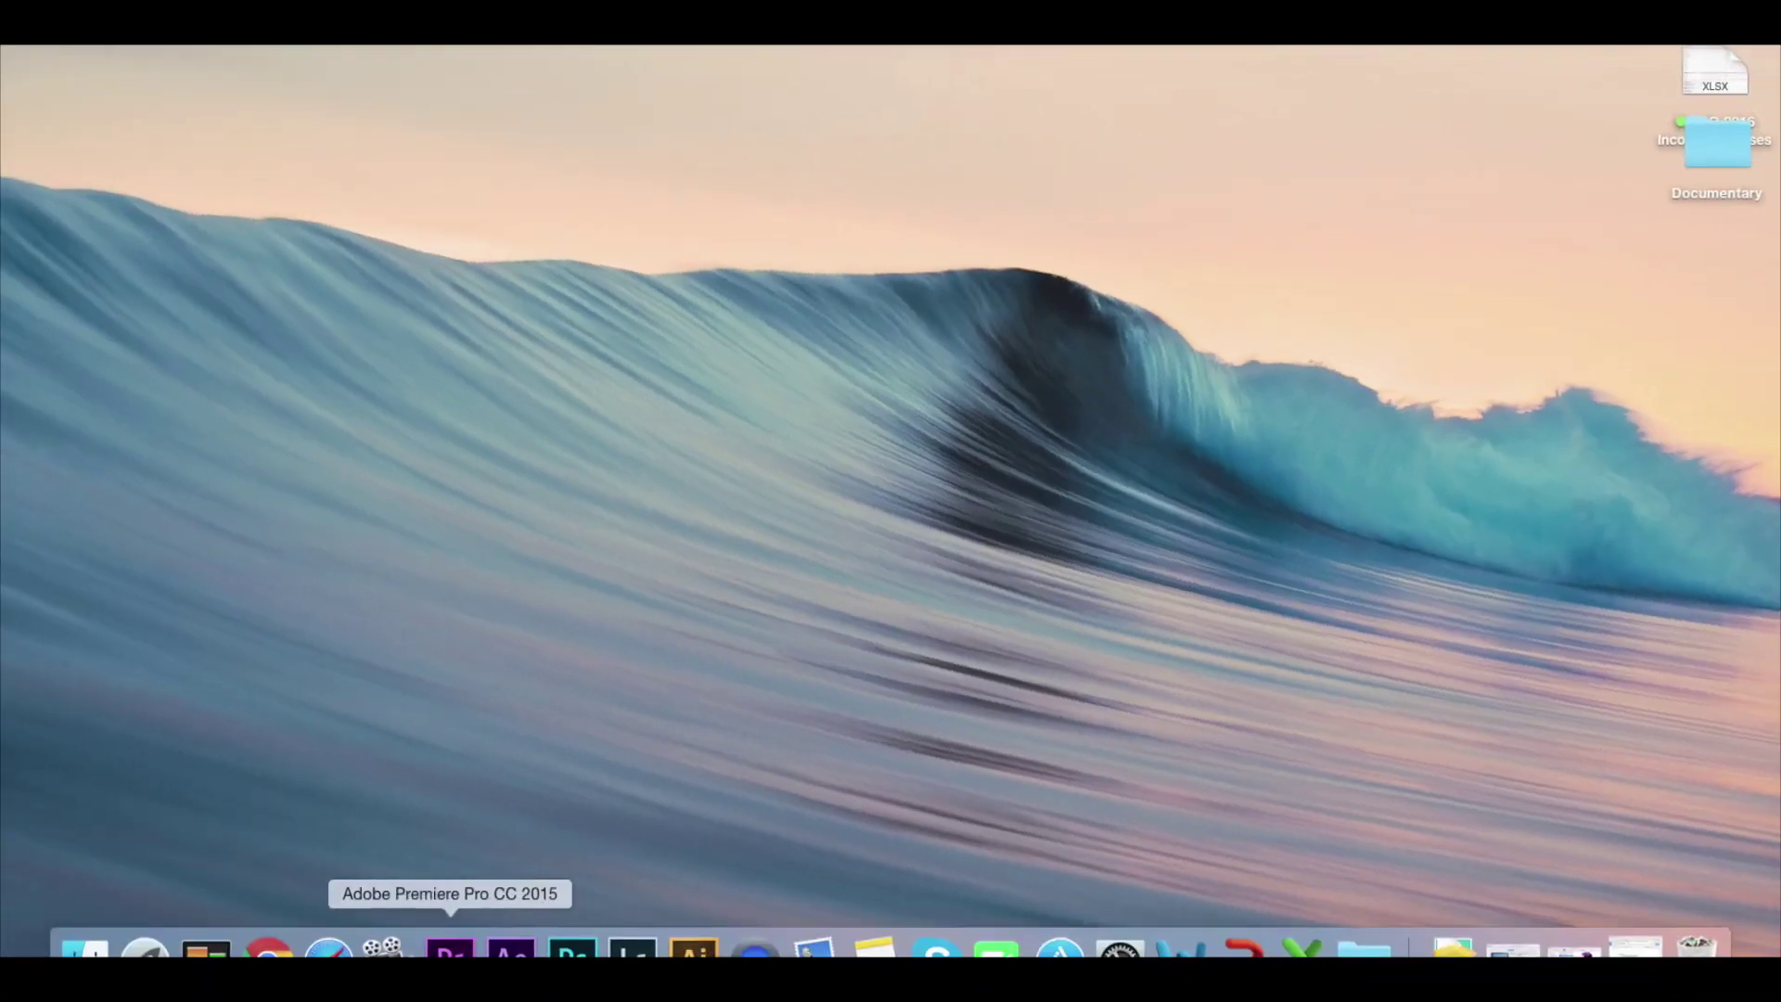
Step: Launch Premiere Pro and choose New Project from the Start window
left_click(450, 950)
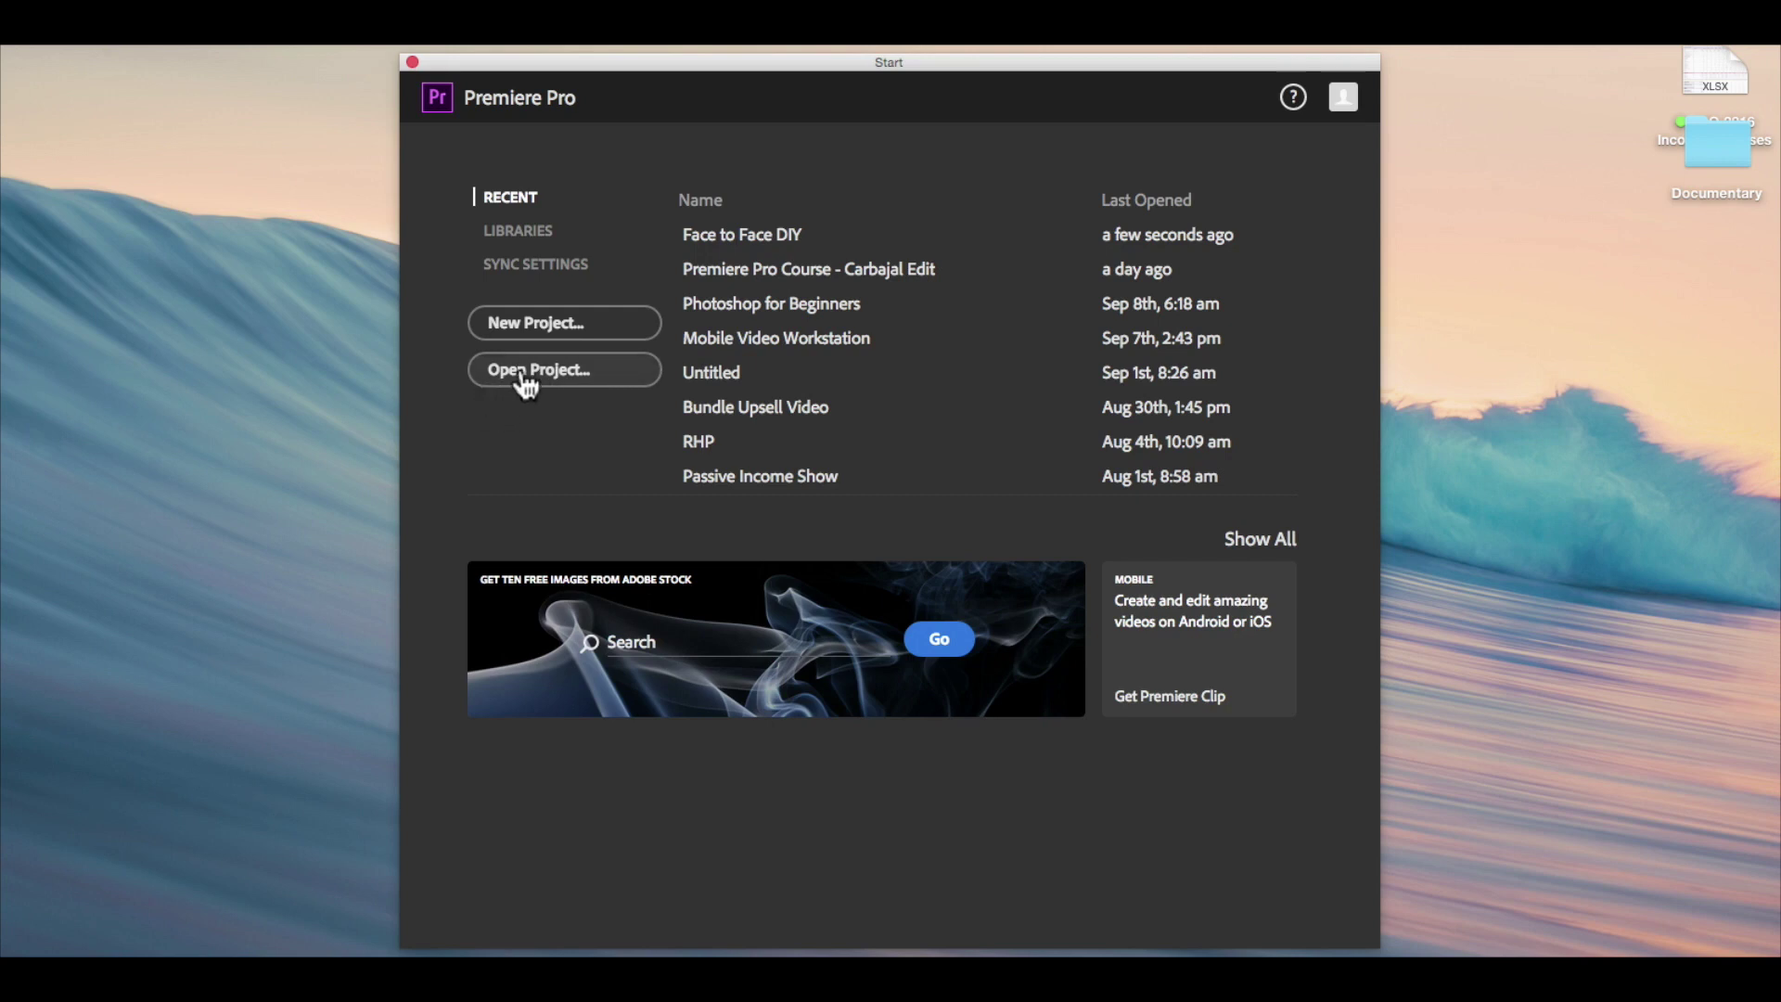
left_click(563, 376)
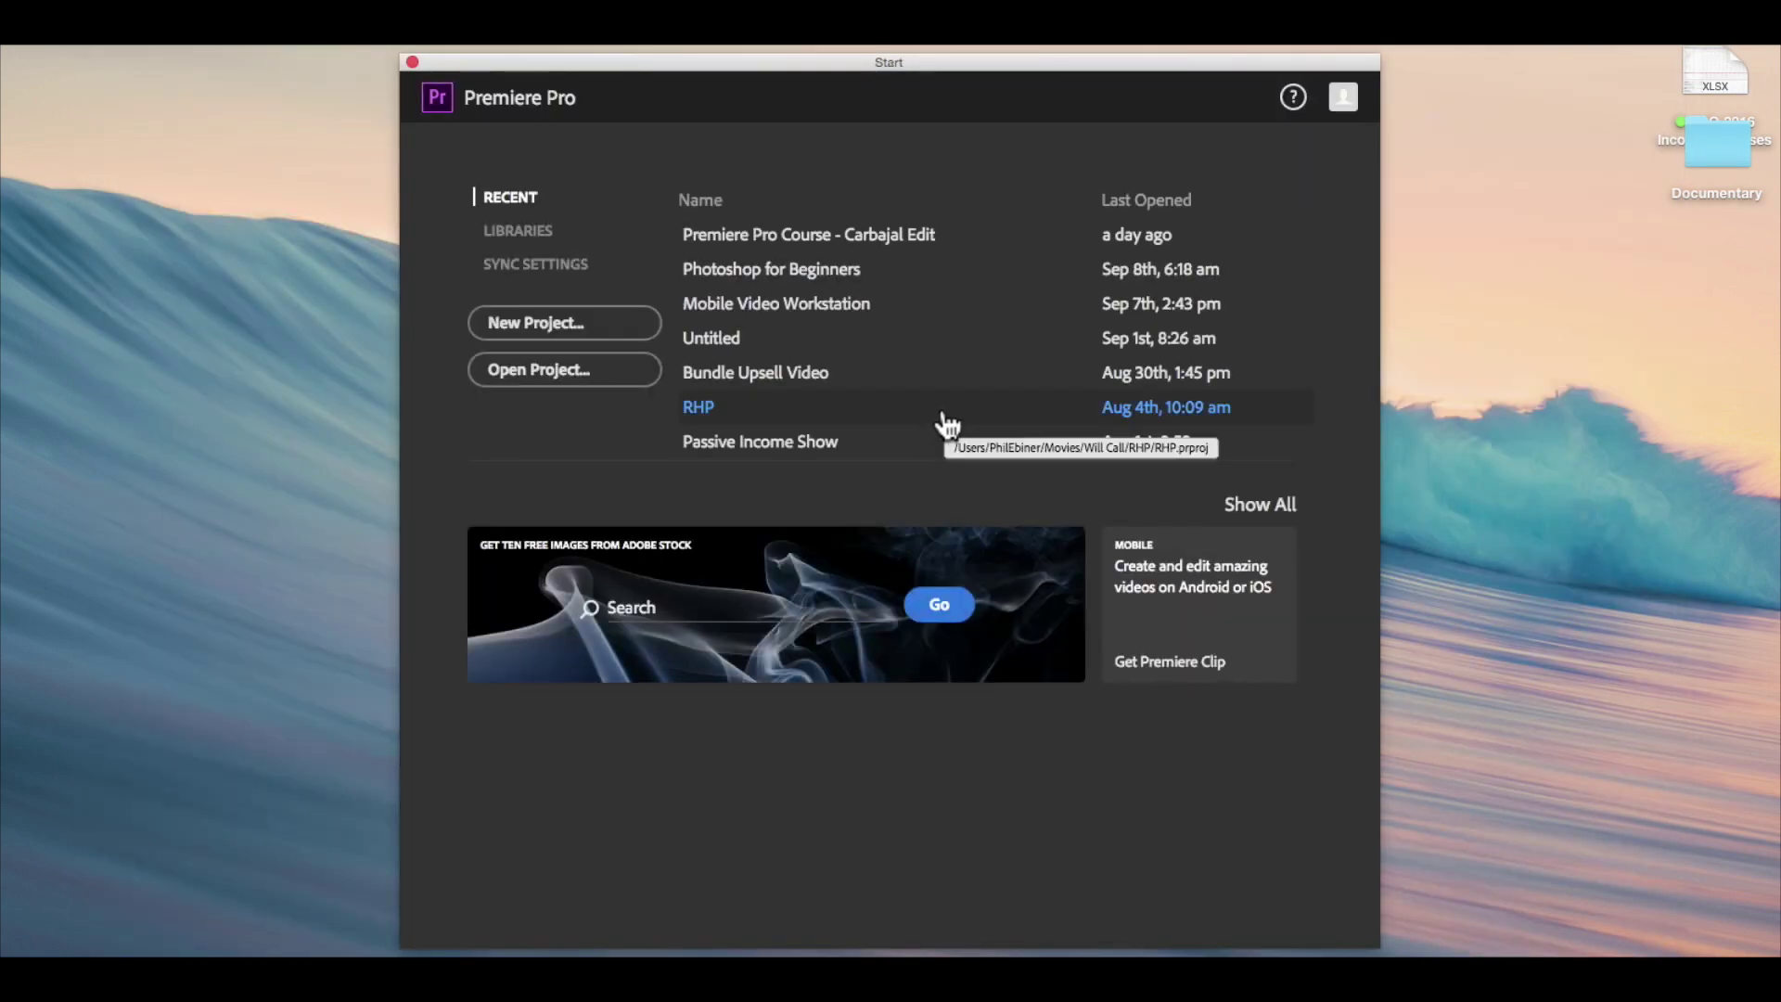
Step: Name the new project 'Premiere Pro Course', leaving the recent location list unchanged
left_click(536, 334)
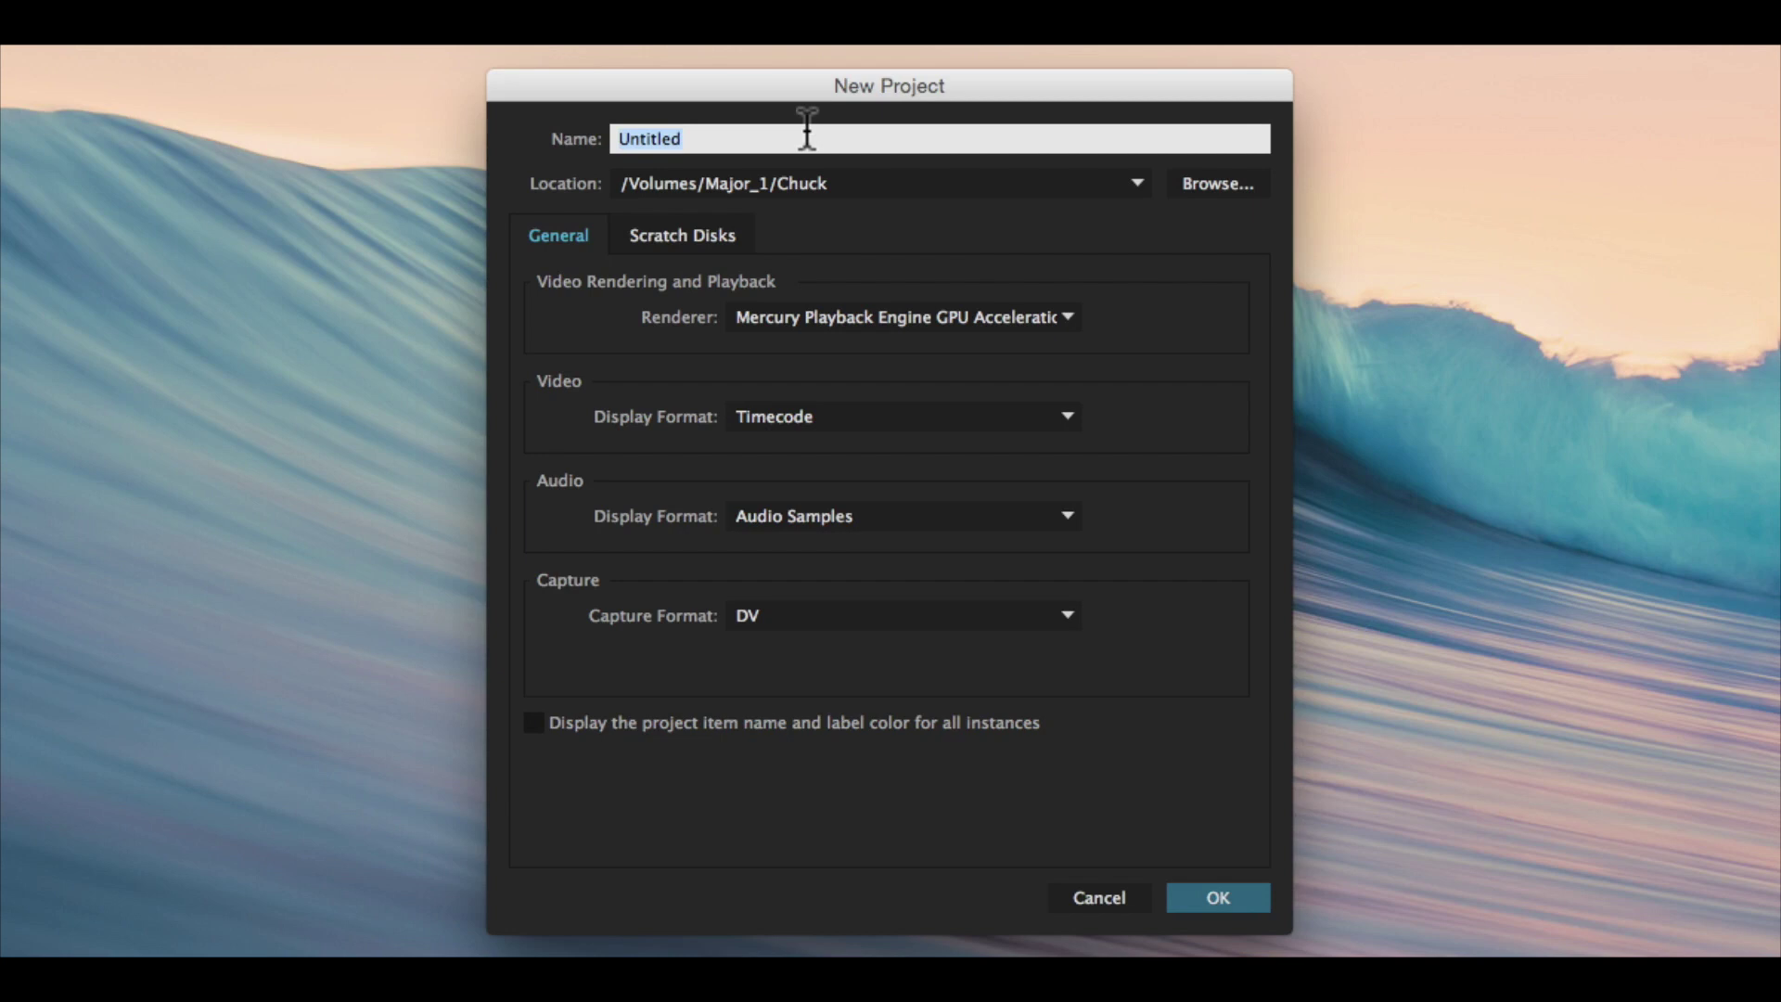
type("Premiere Pro Course")
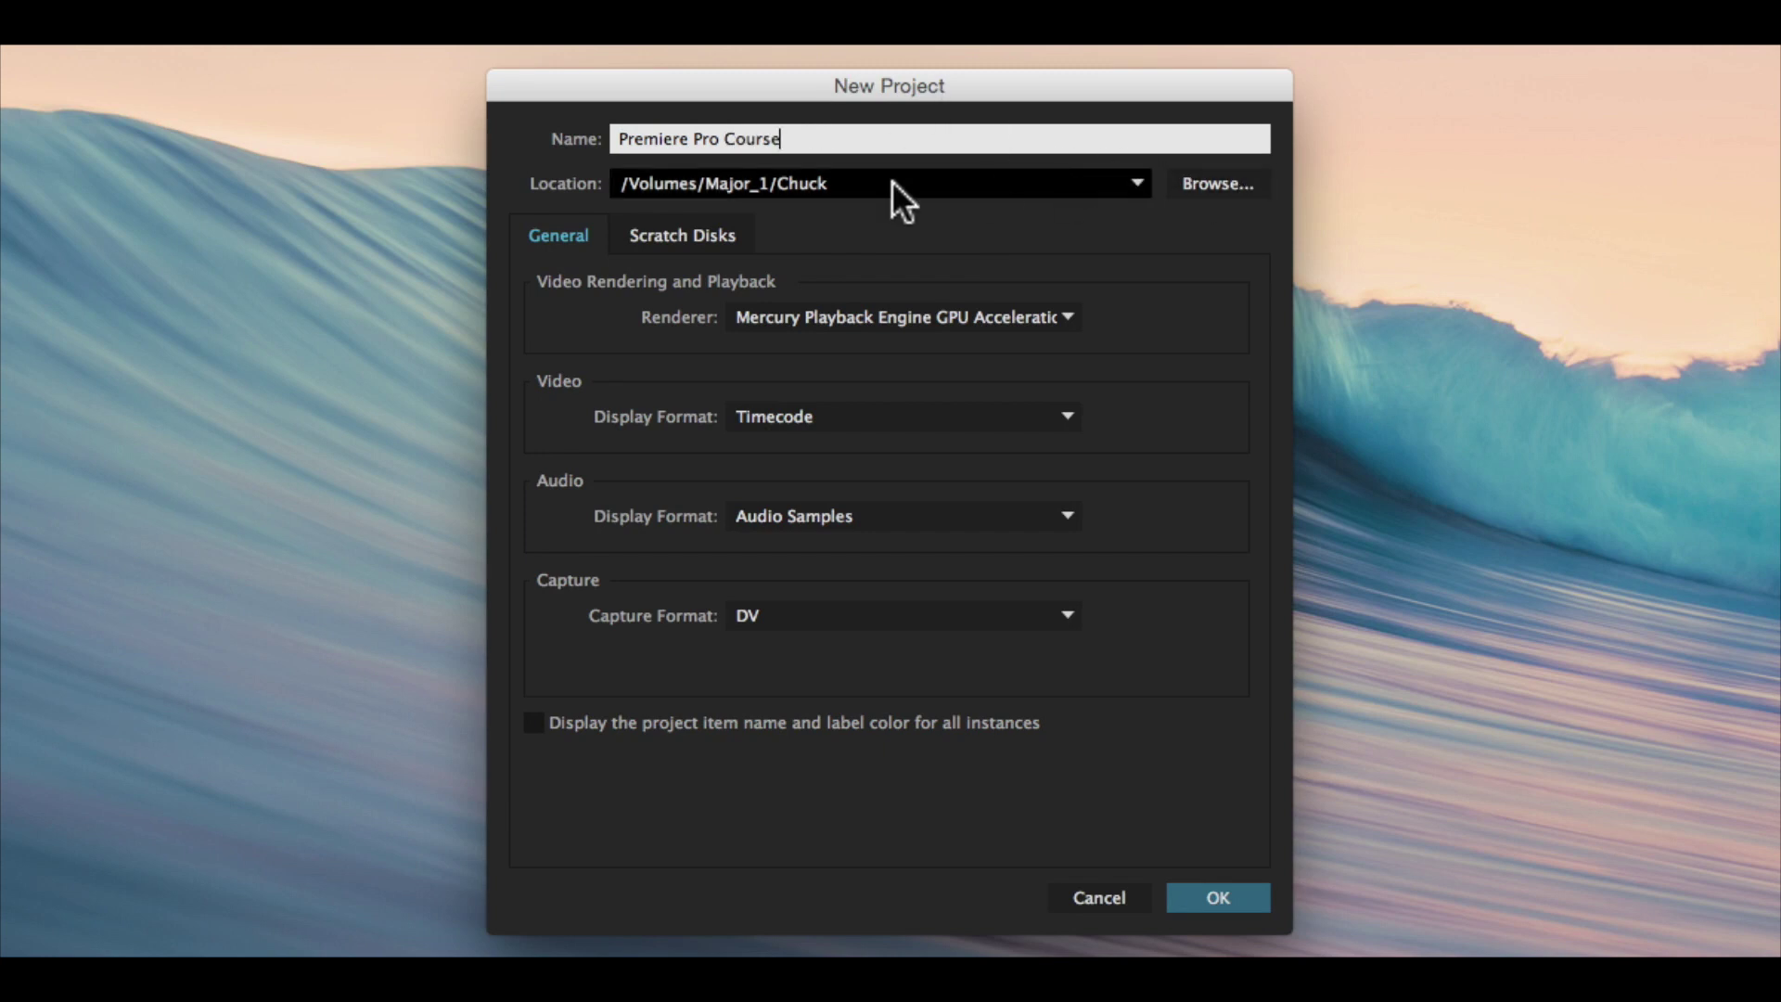
left_click(1137, 183)
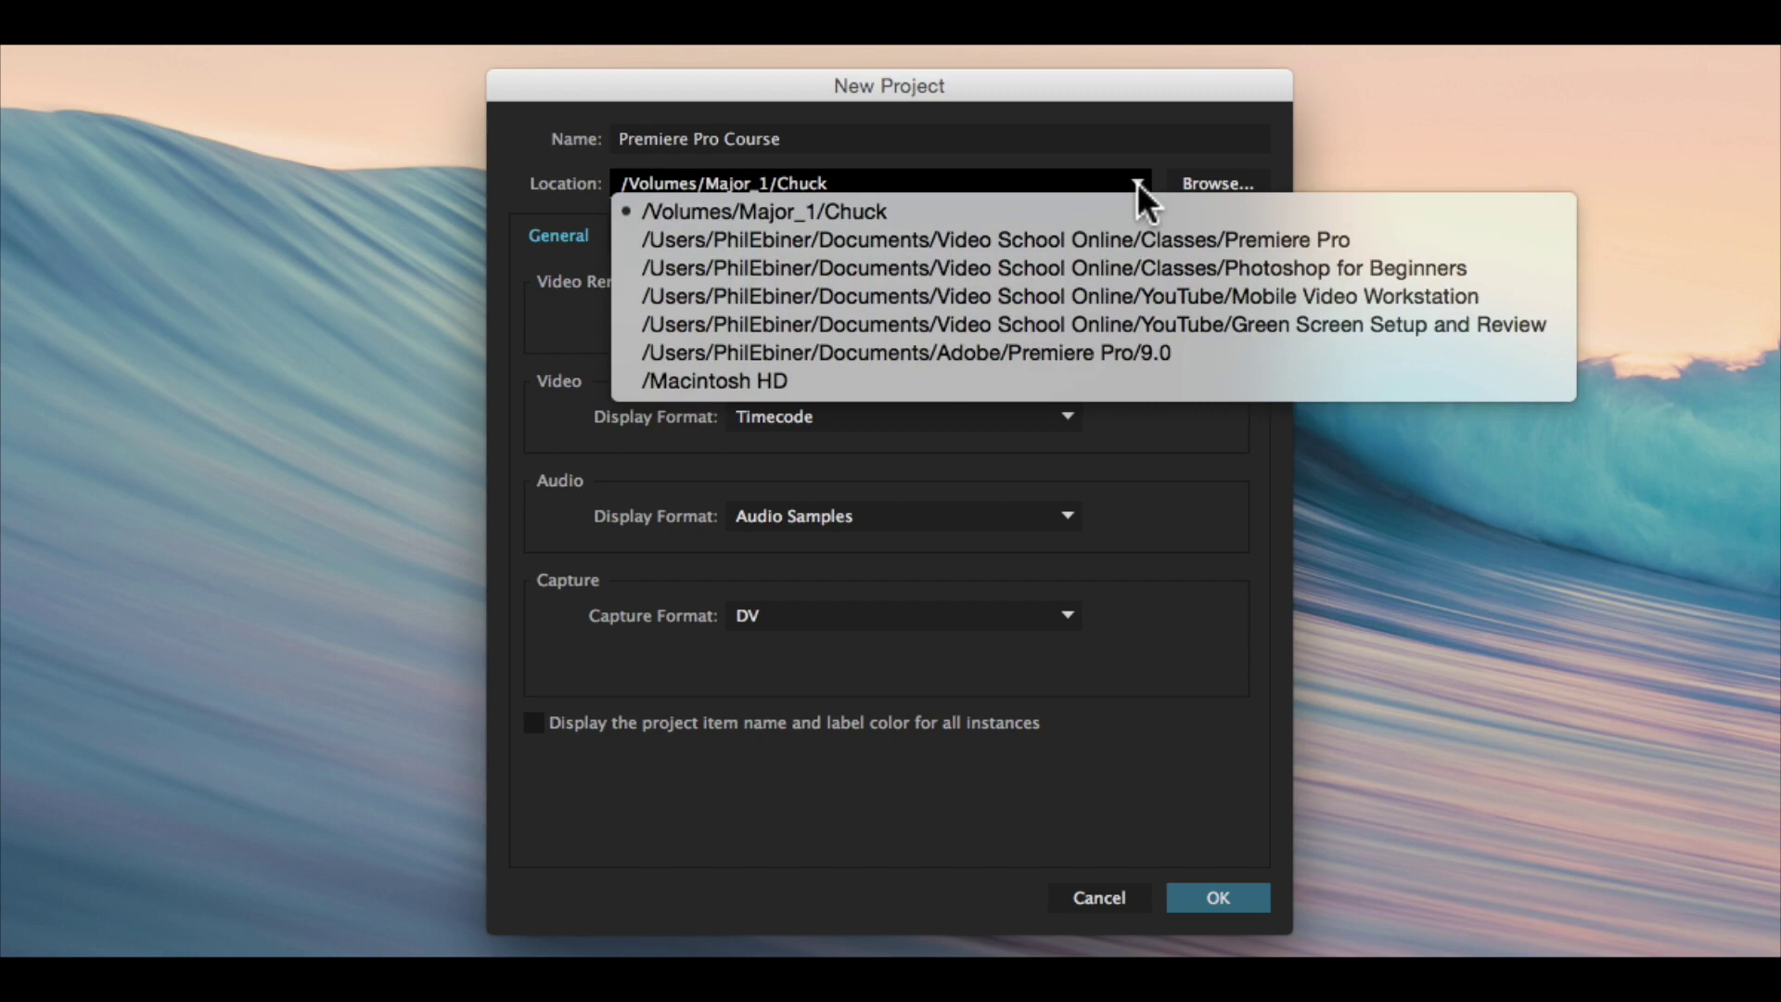
left_click(1122, 73)
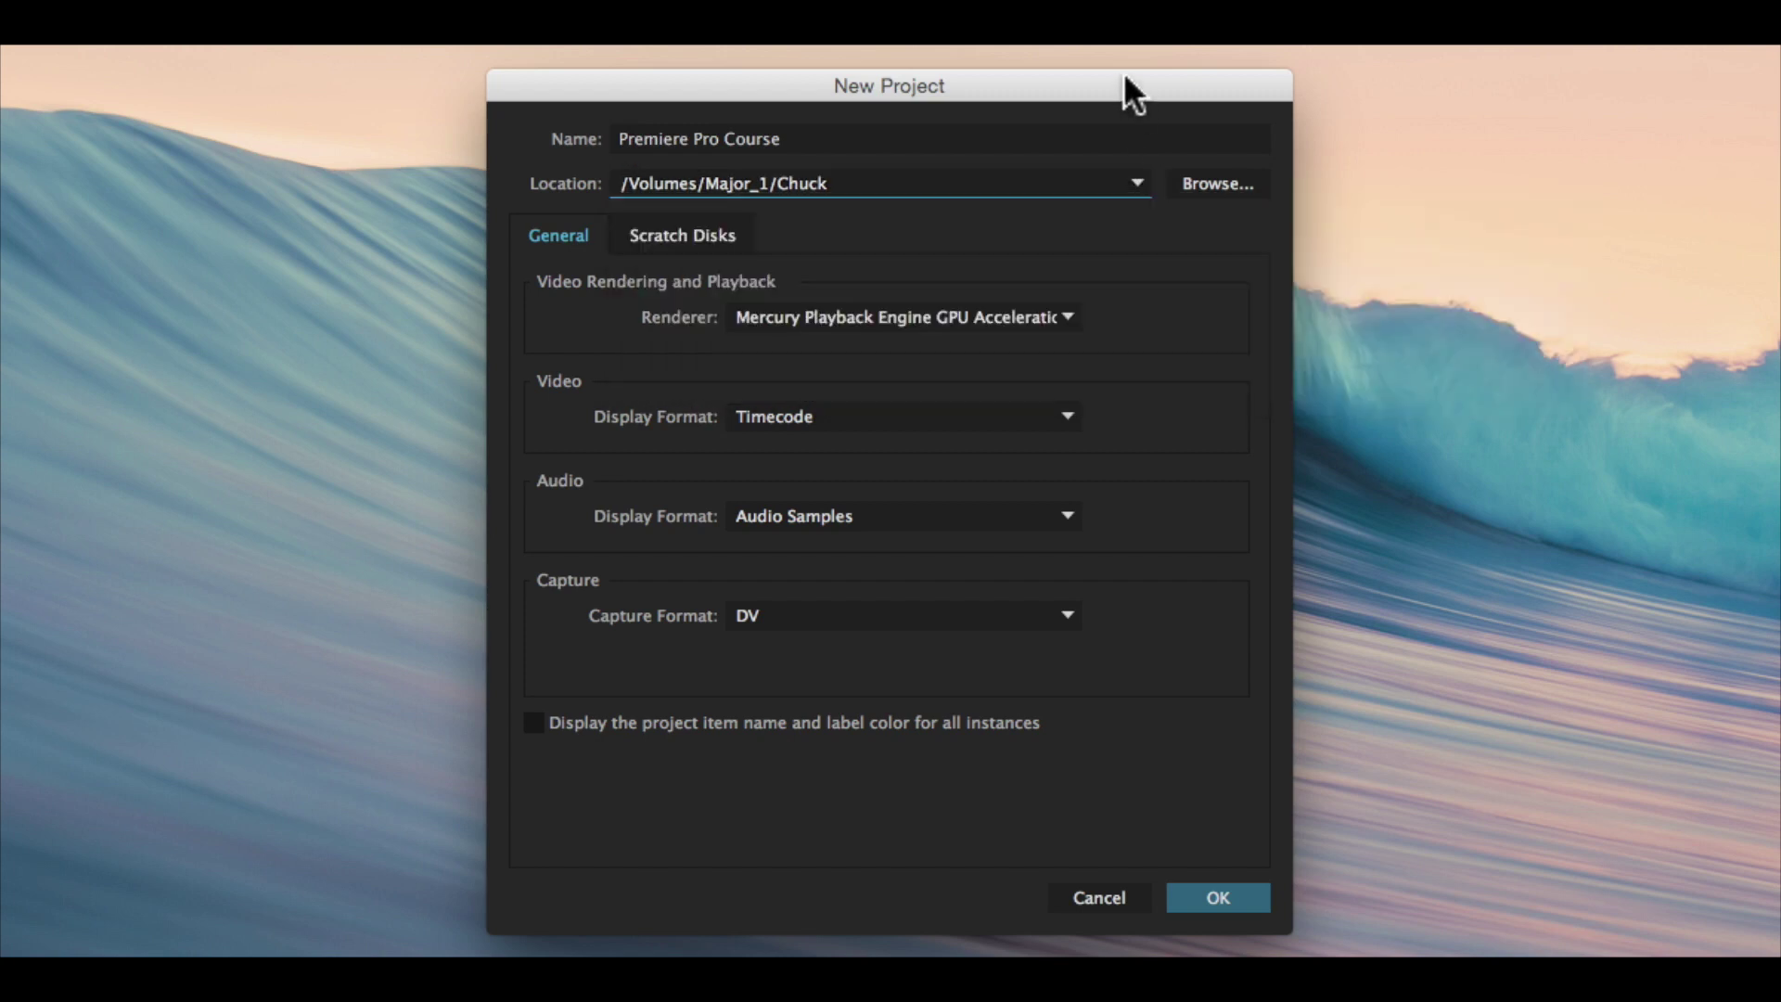
Step: Set the project location to Desktop > Video School Online > Classes > Premiere Pro
left_click(1210, 180)
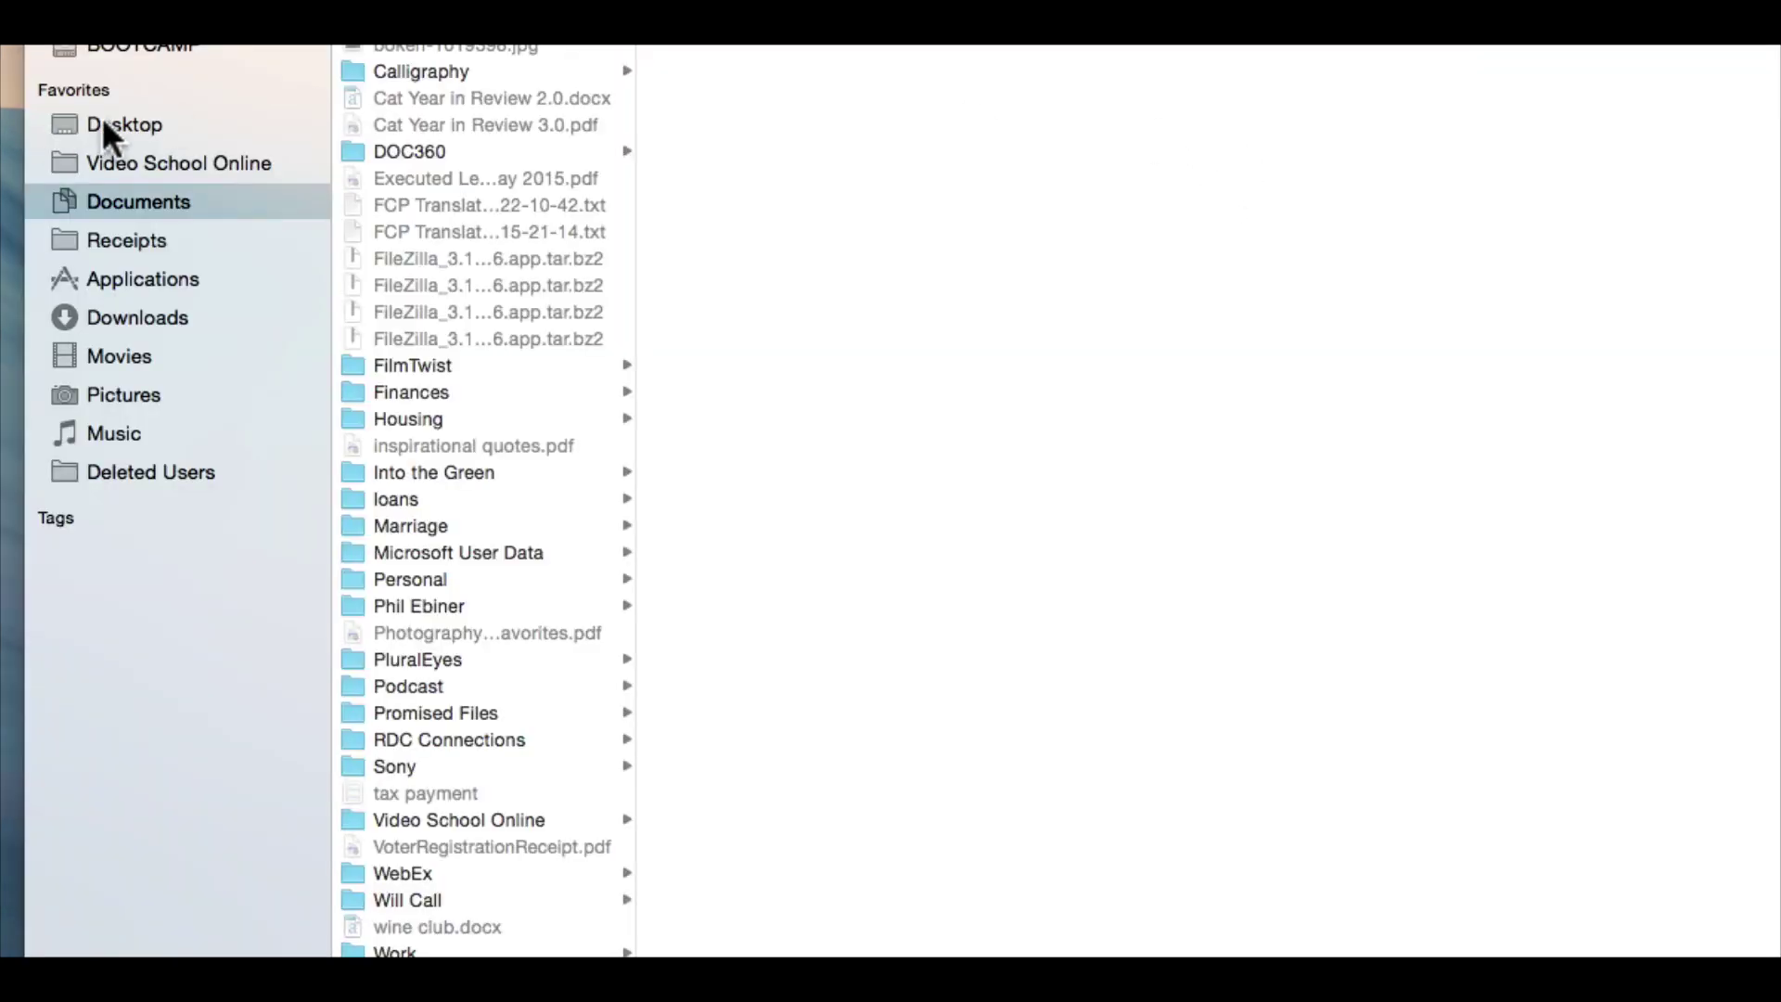
left_click(102, 122)
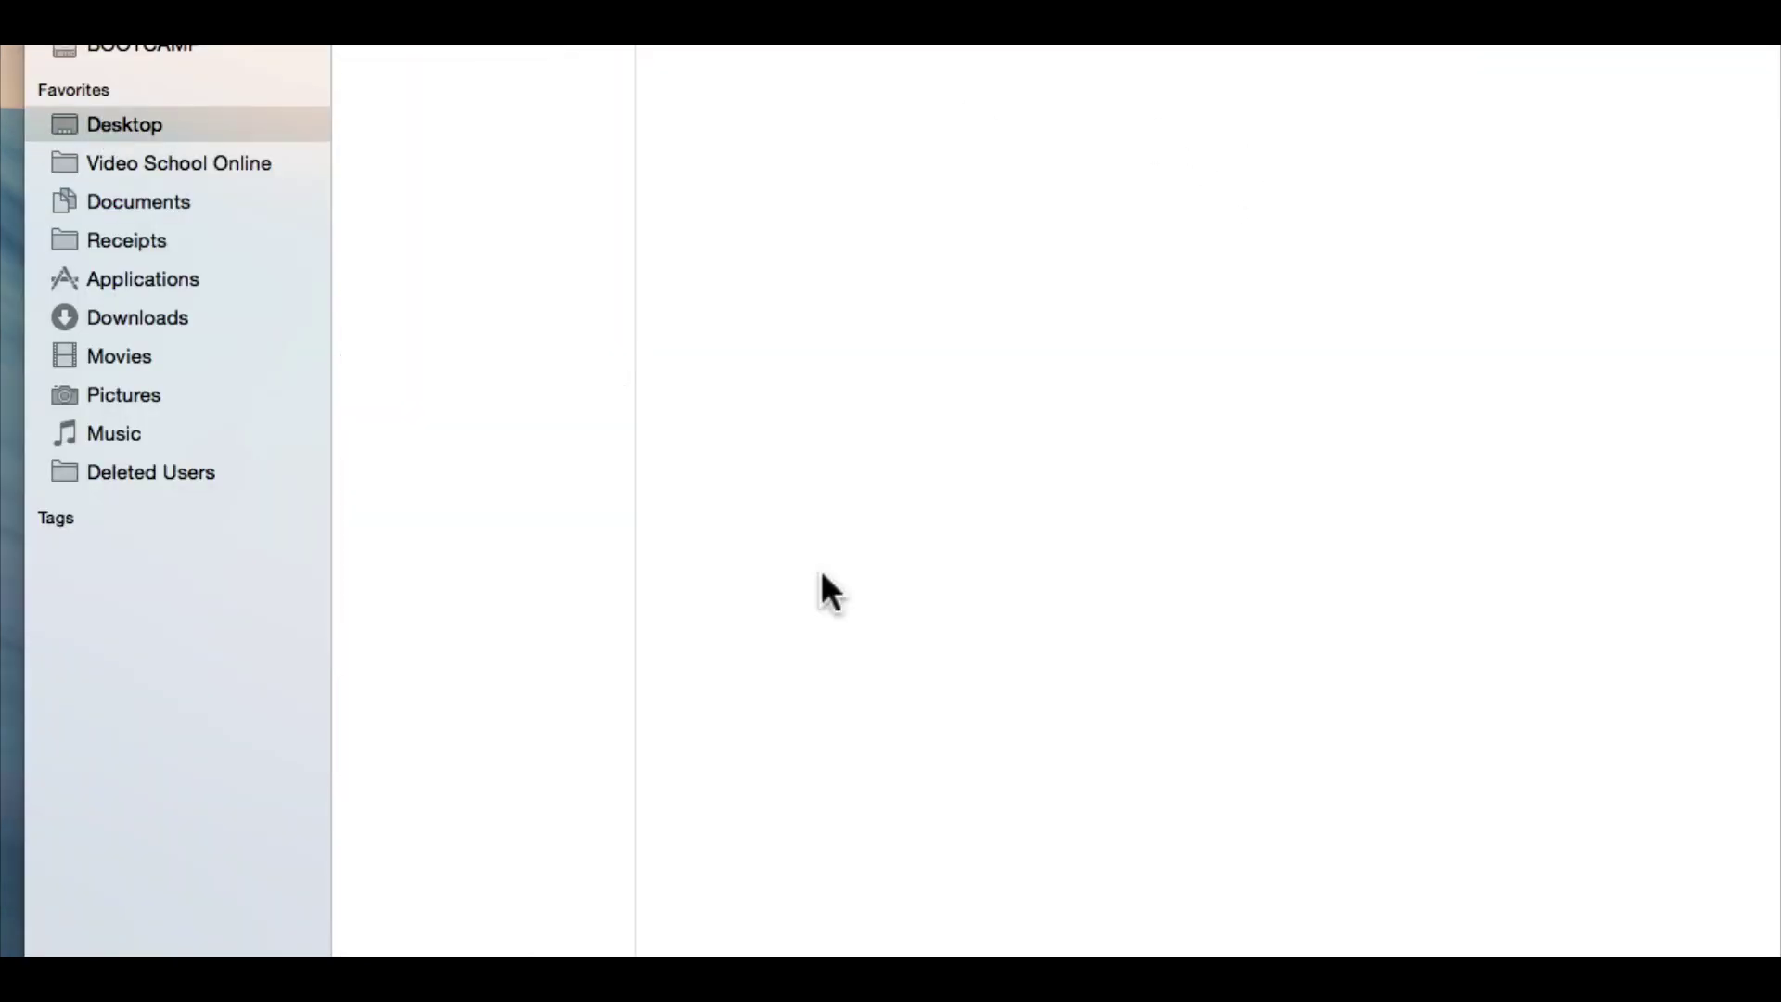
left_click(210, 165)
left_click(441, 123)
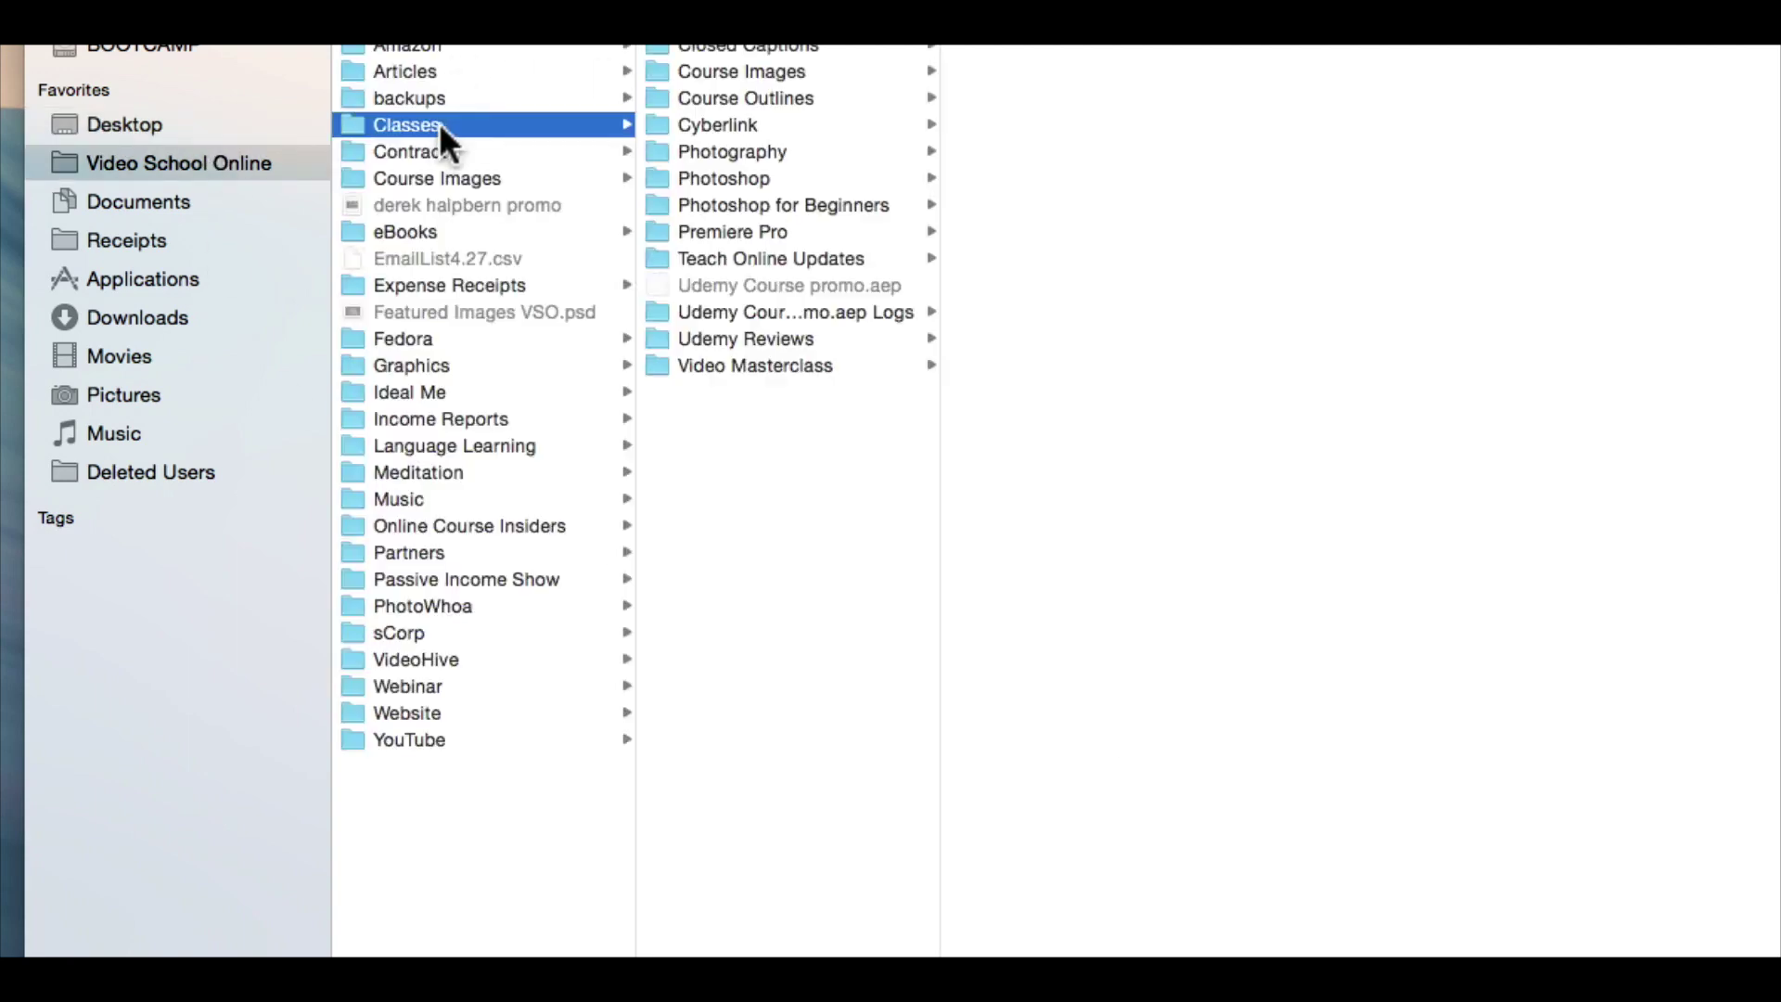
left_click(759, 231)
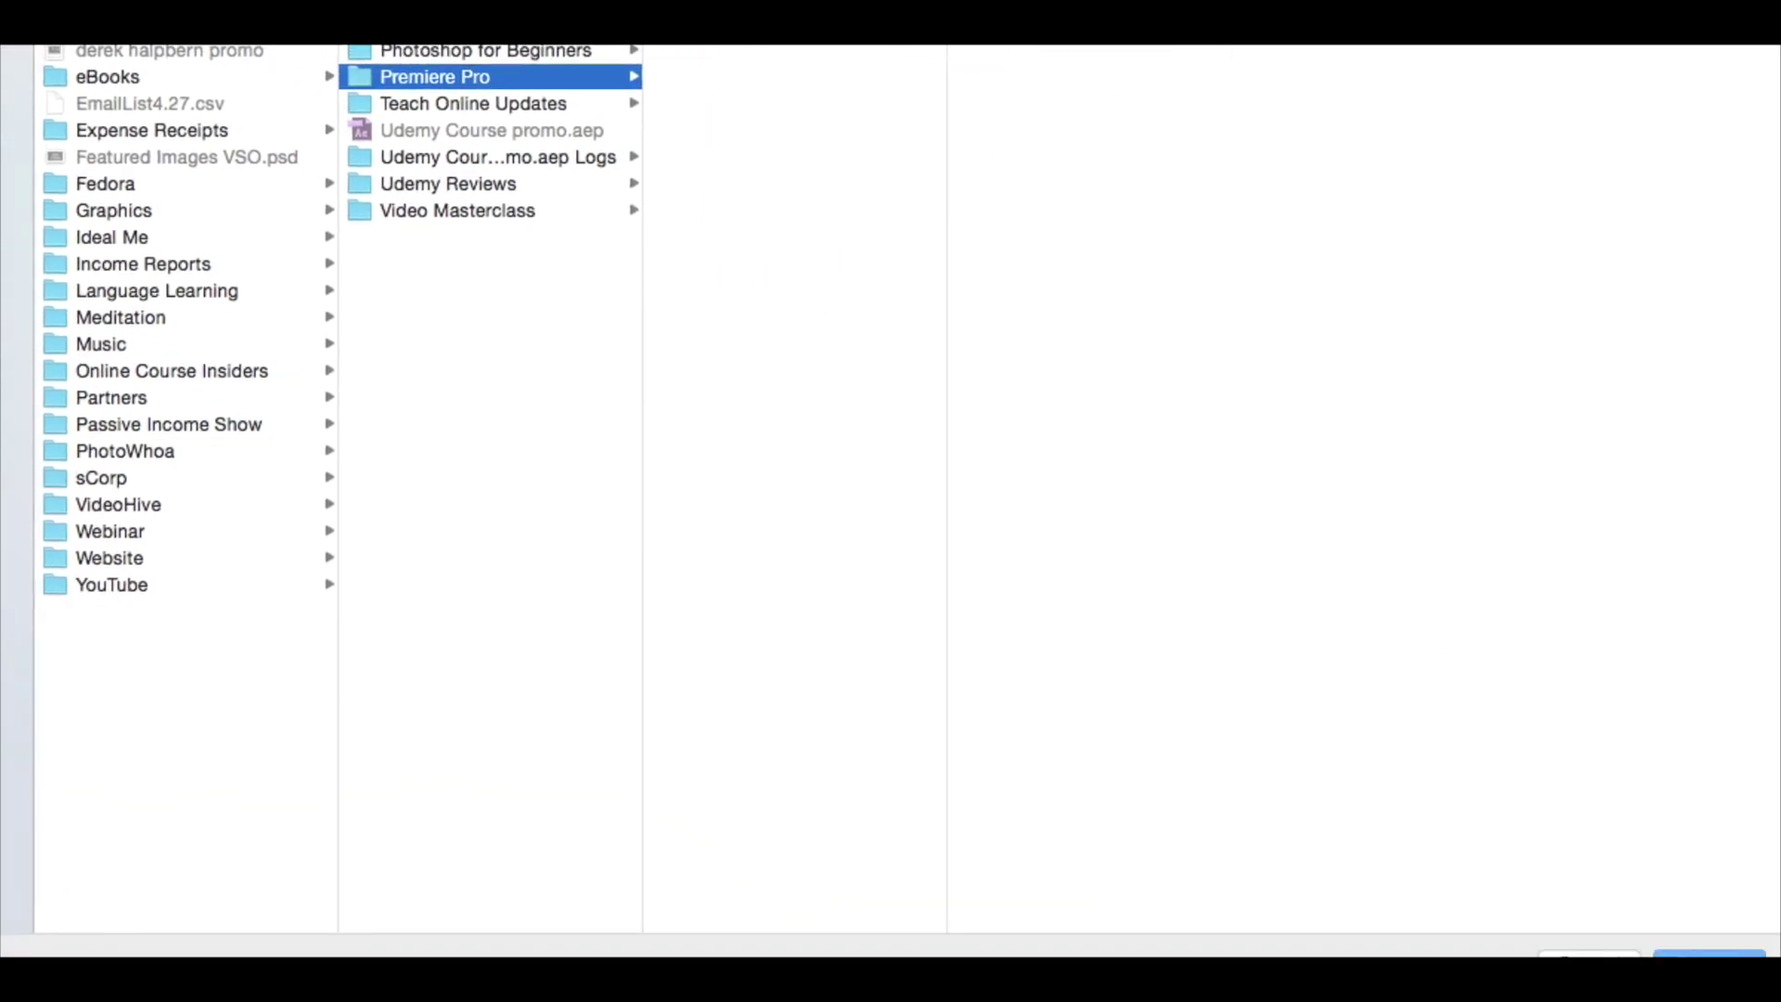
left_click(1709, 954)
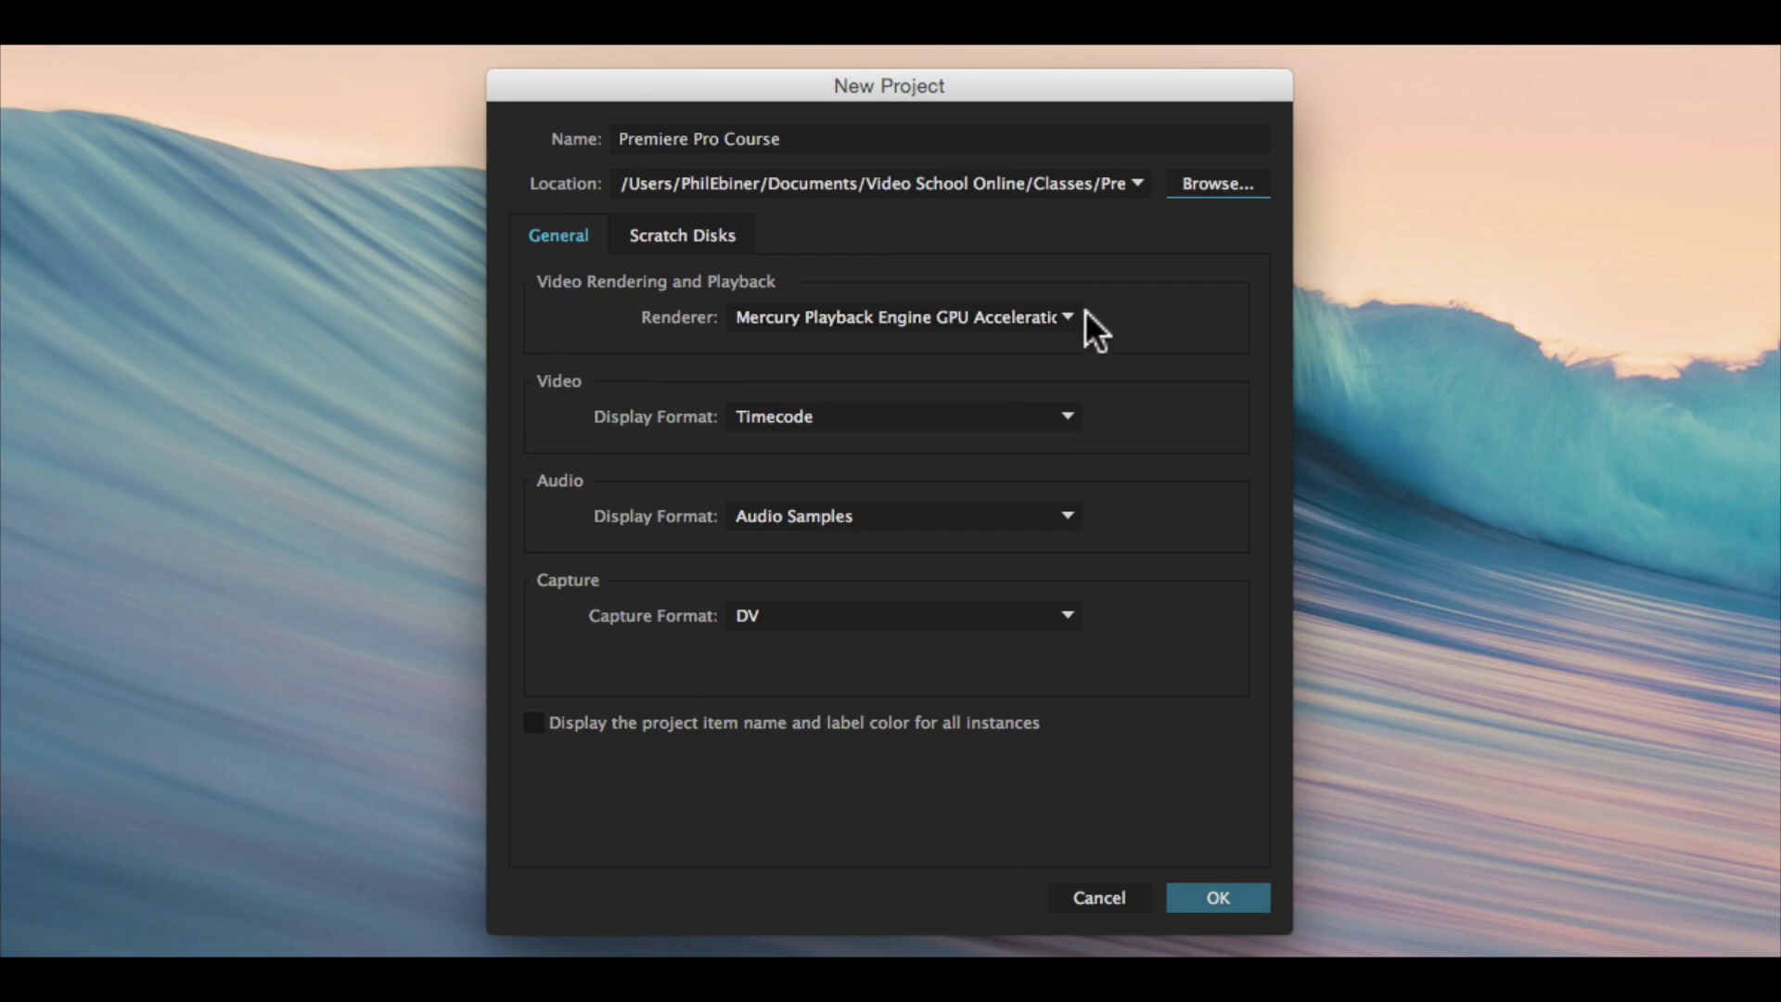
Step: Keep GPU acceleration, Timecode, Audio Samples and DV defaults, then view the Scratch Disks settings
left_click(1053, 325)
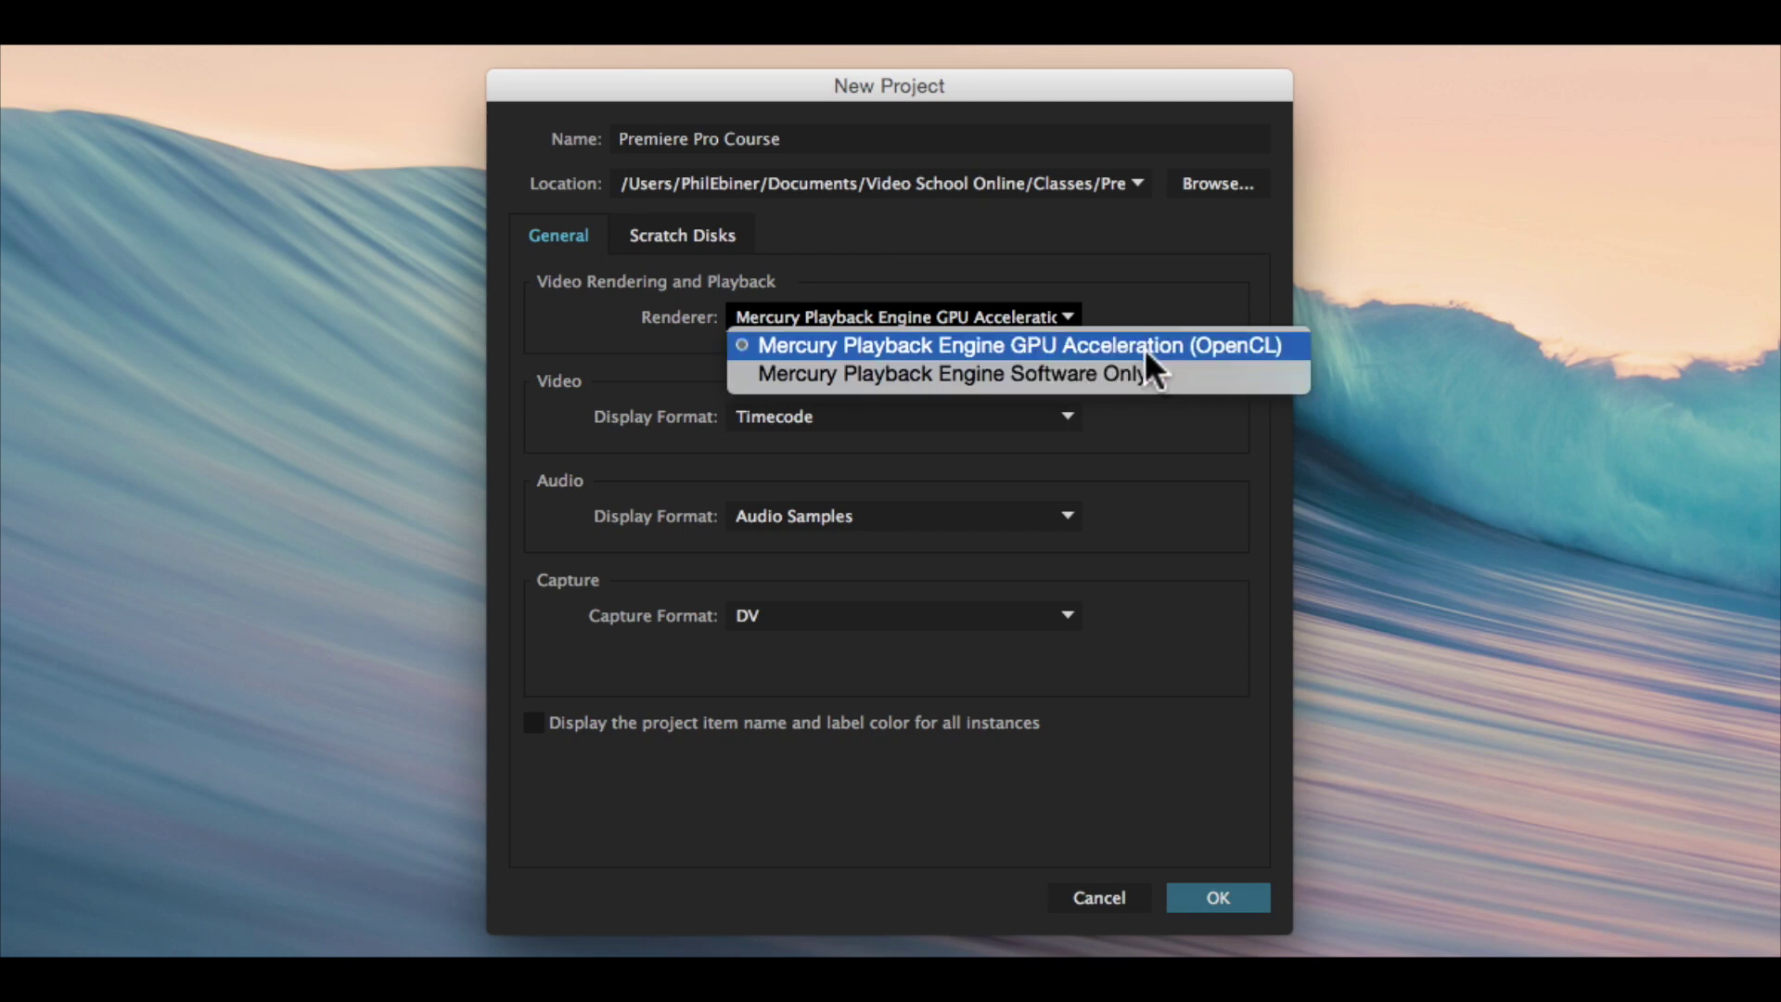
left_click(877, 258)
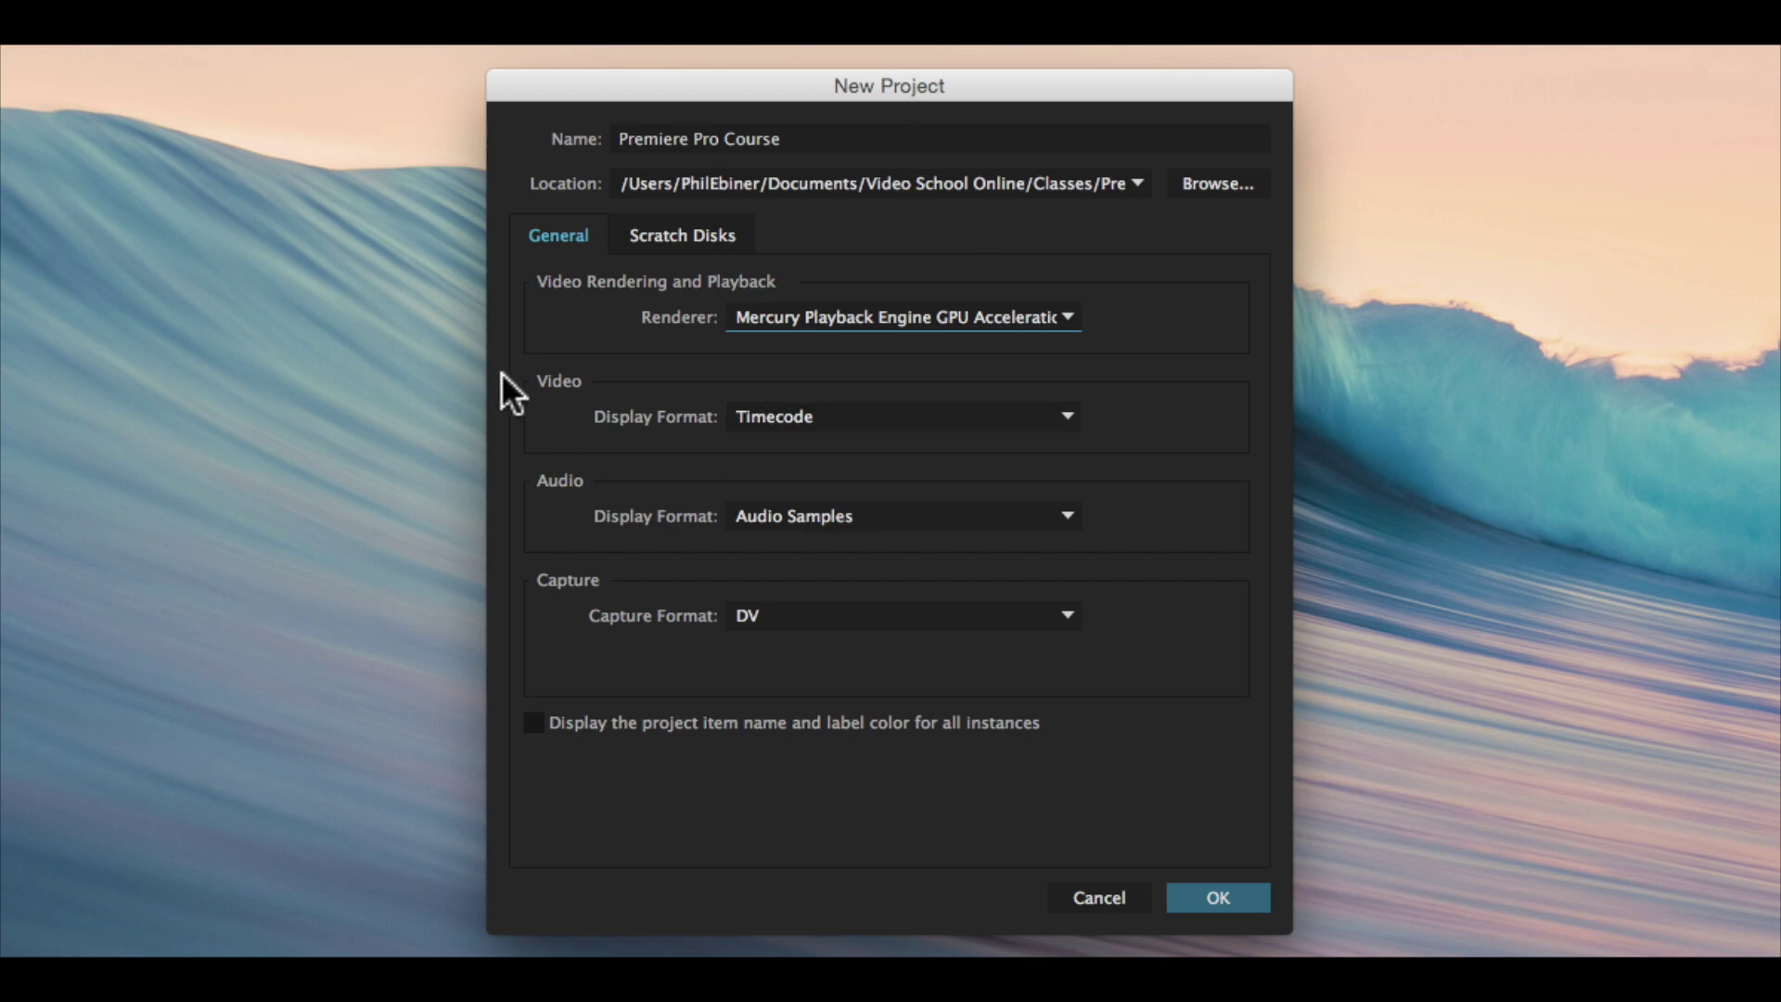
left_click(783, 416)
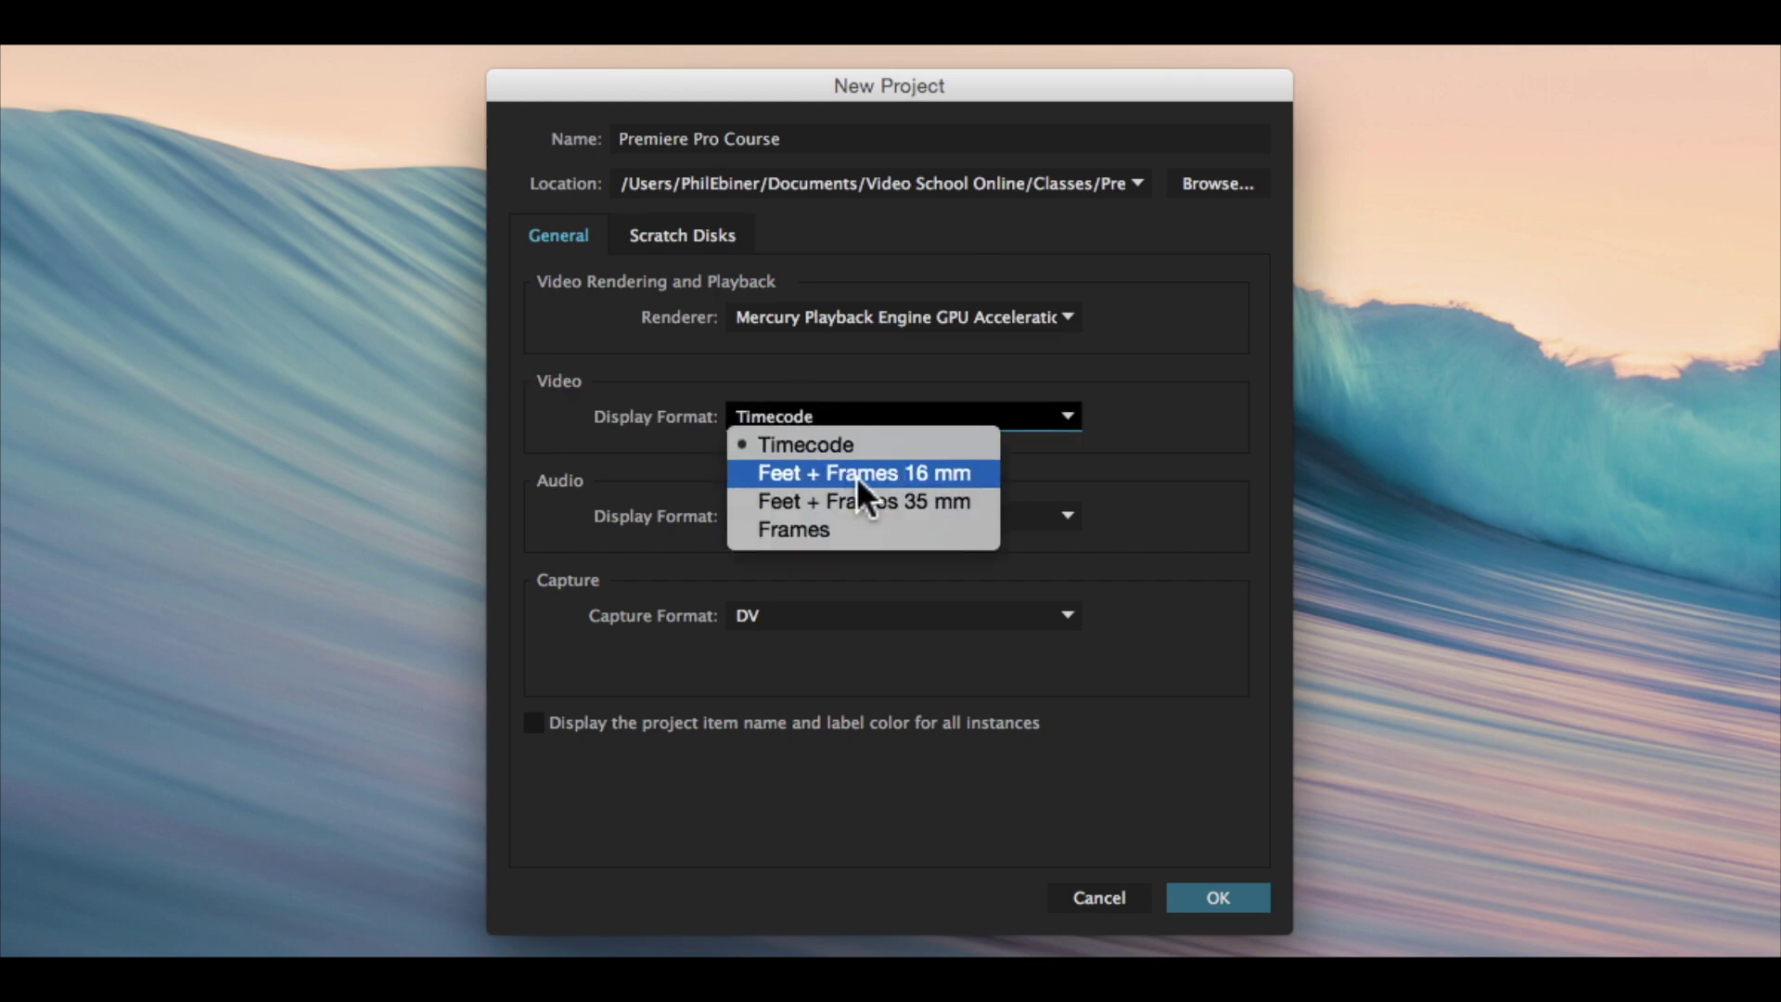
left_click(653, 393)
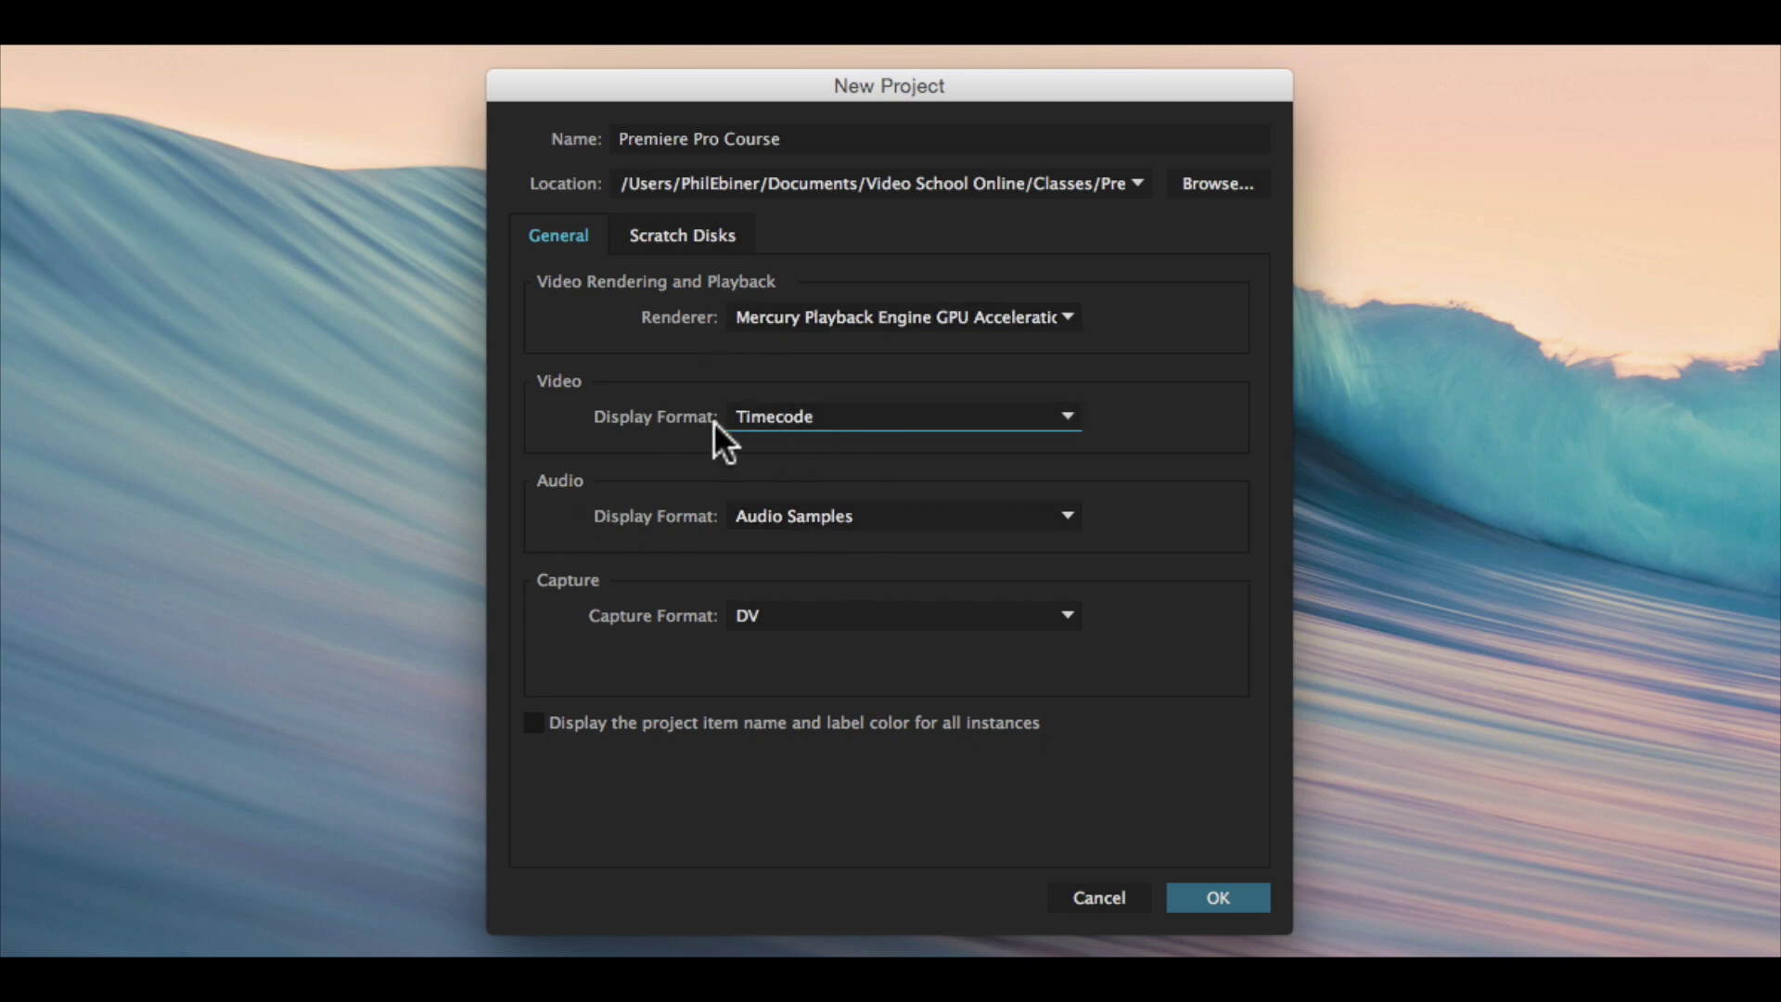
left_click(817, 515)
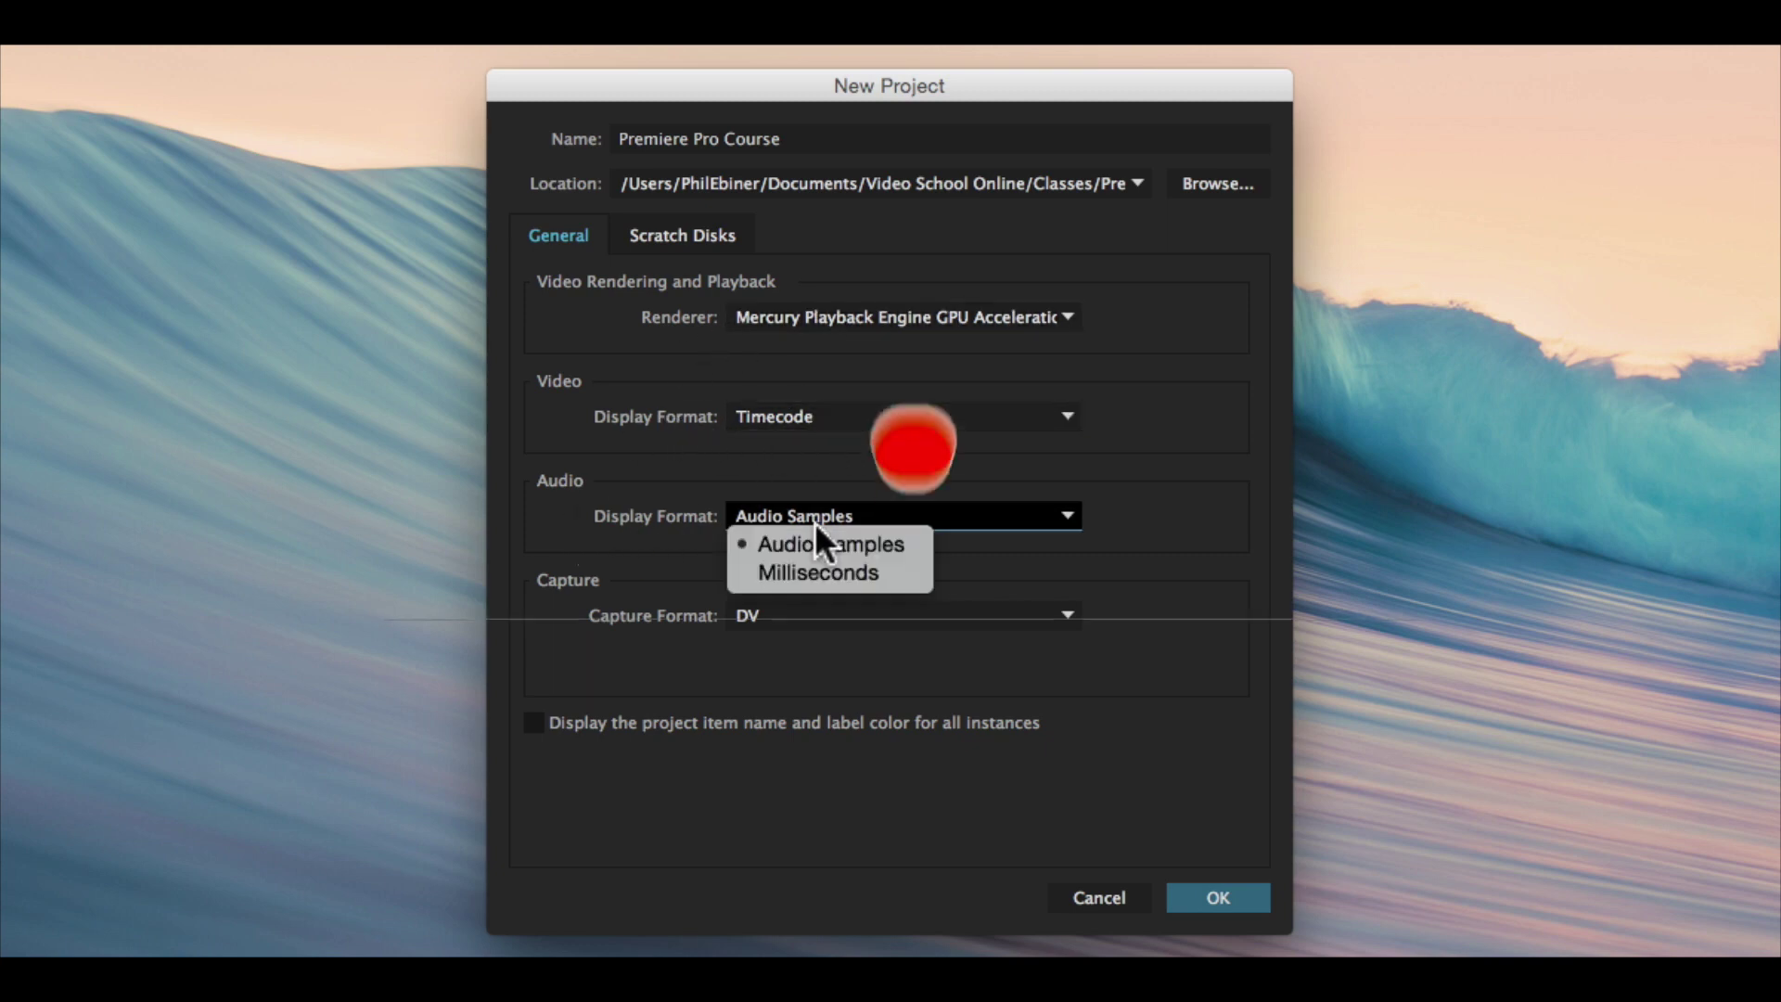
left_click(711, 469)
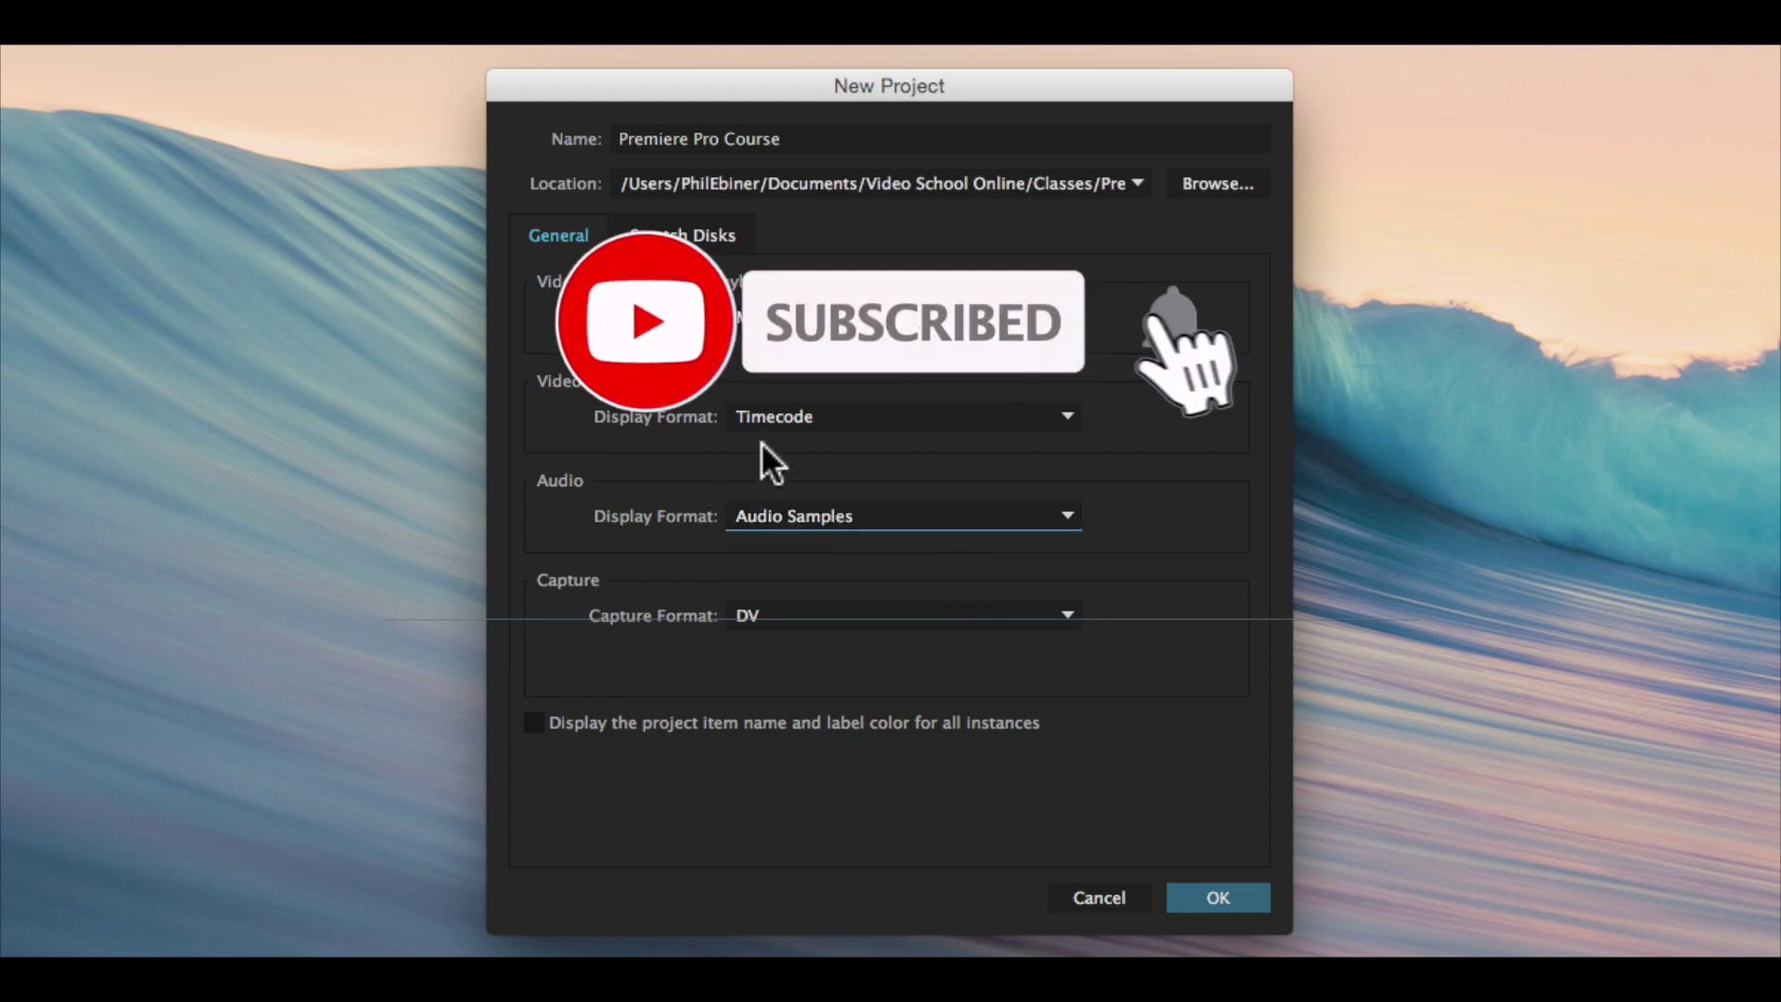
left_click(816, 615)
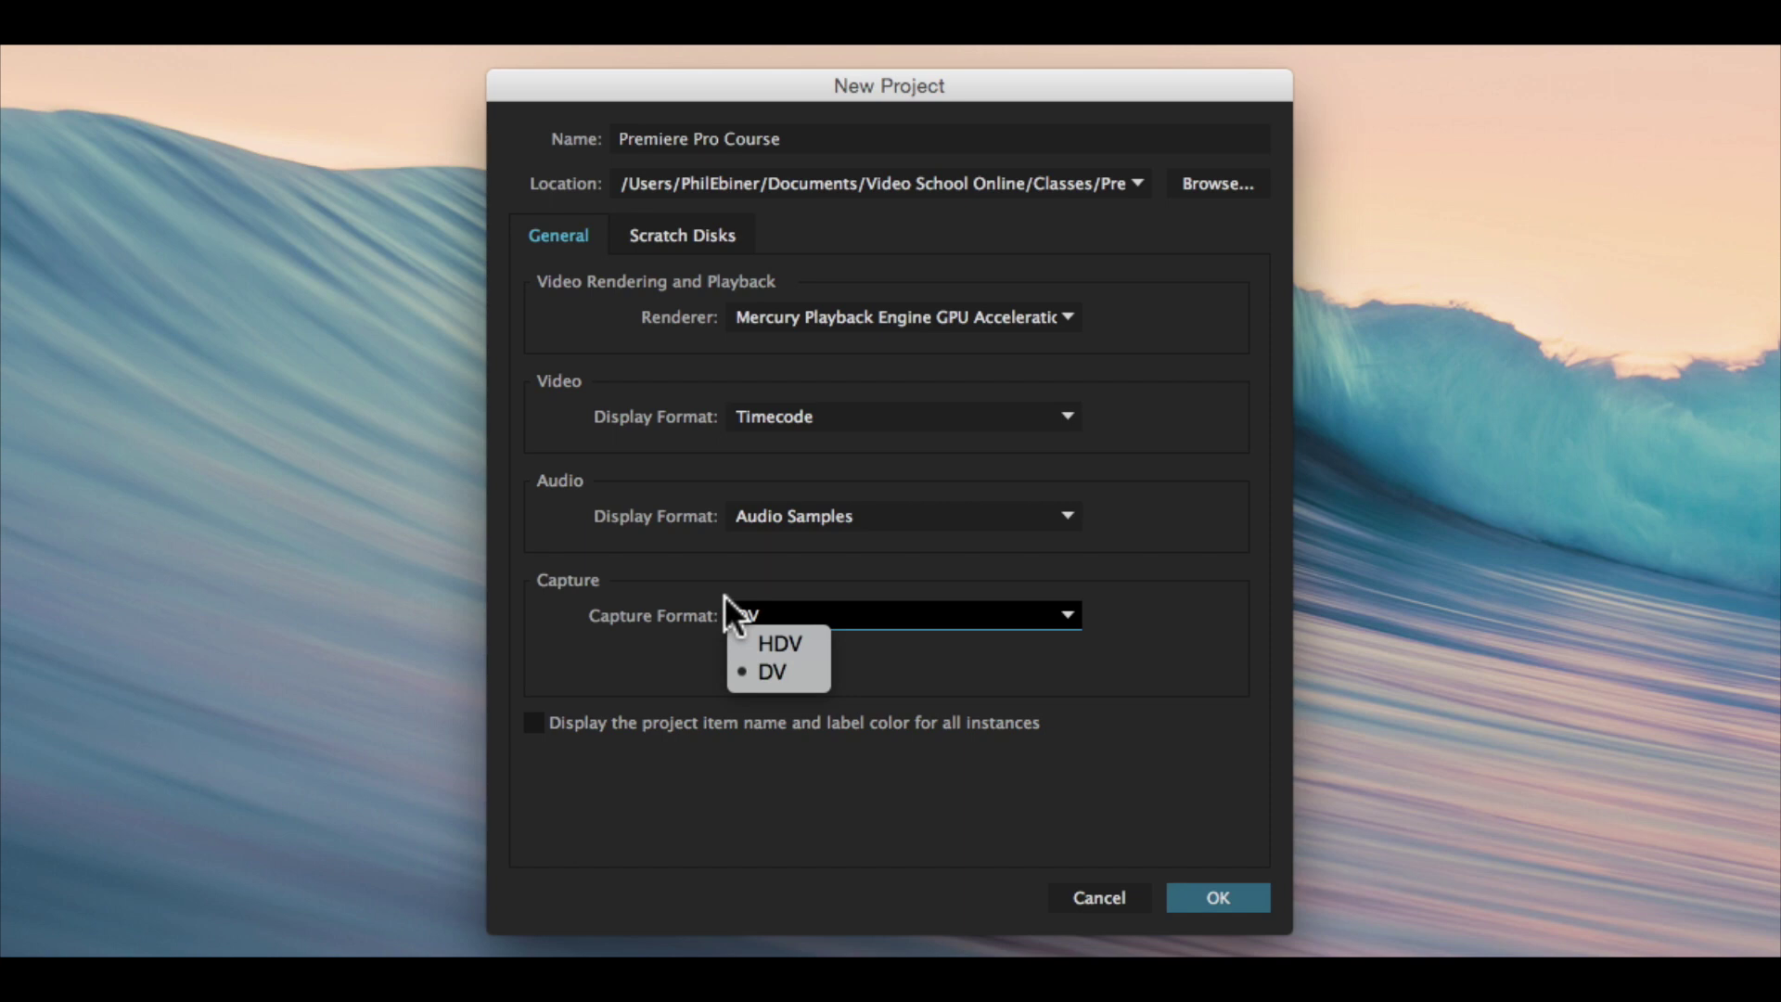
left_click(755, 588)
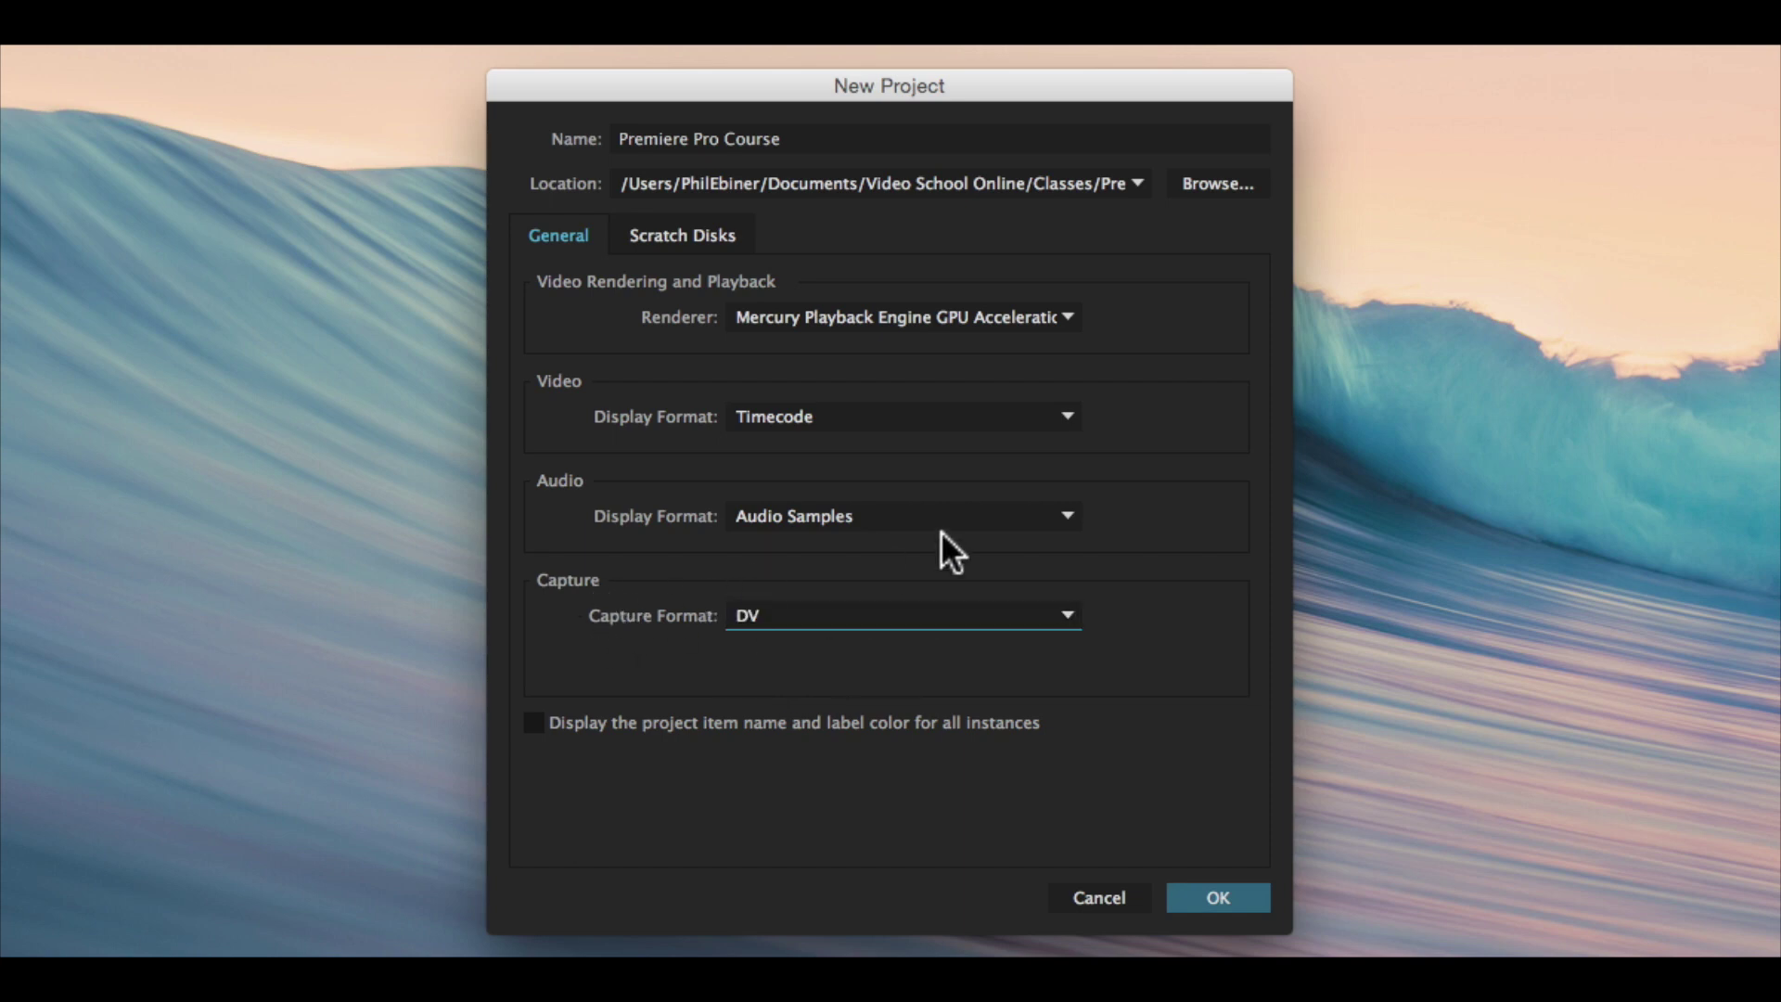
left_click(683, 235)
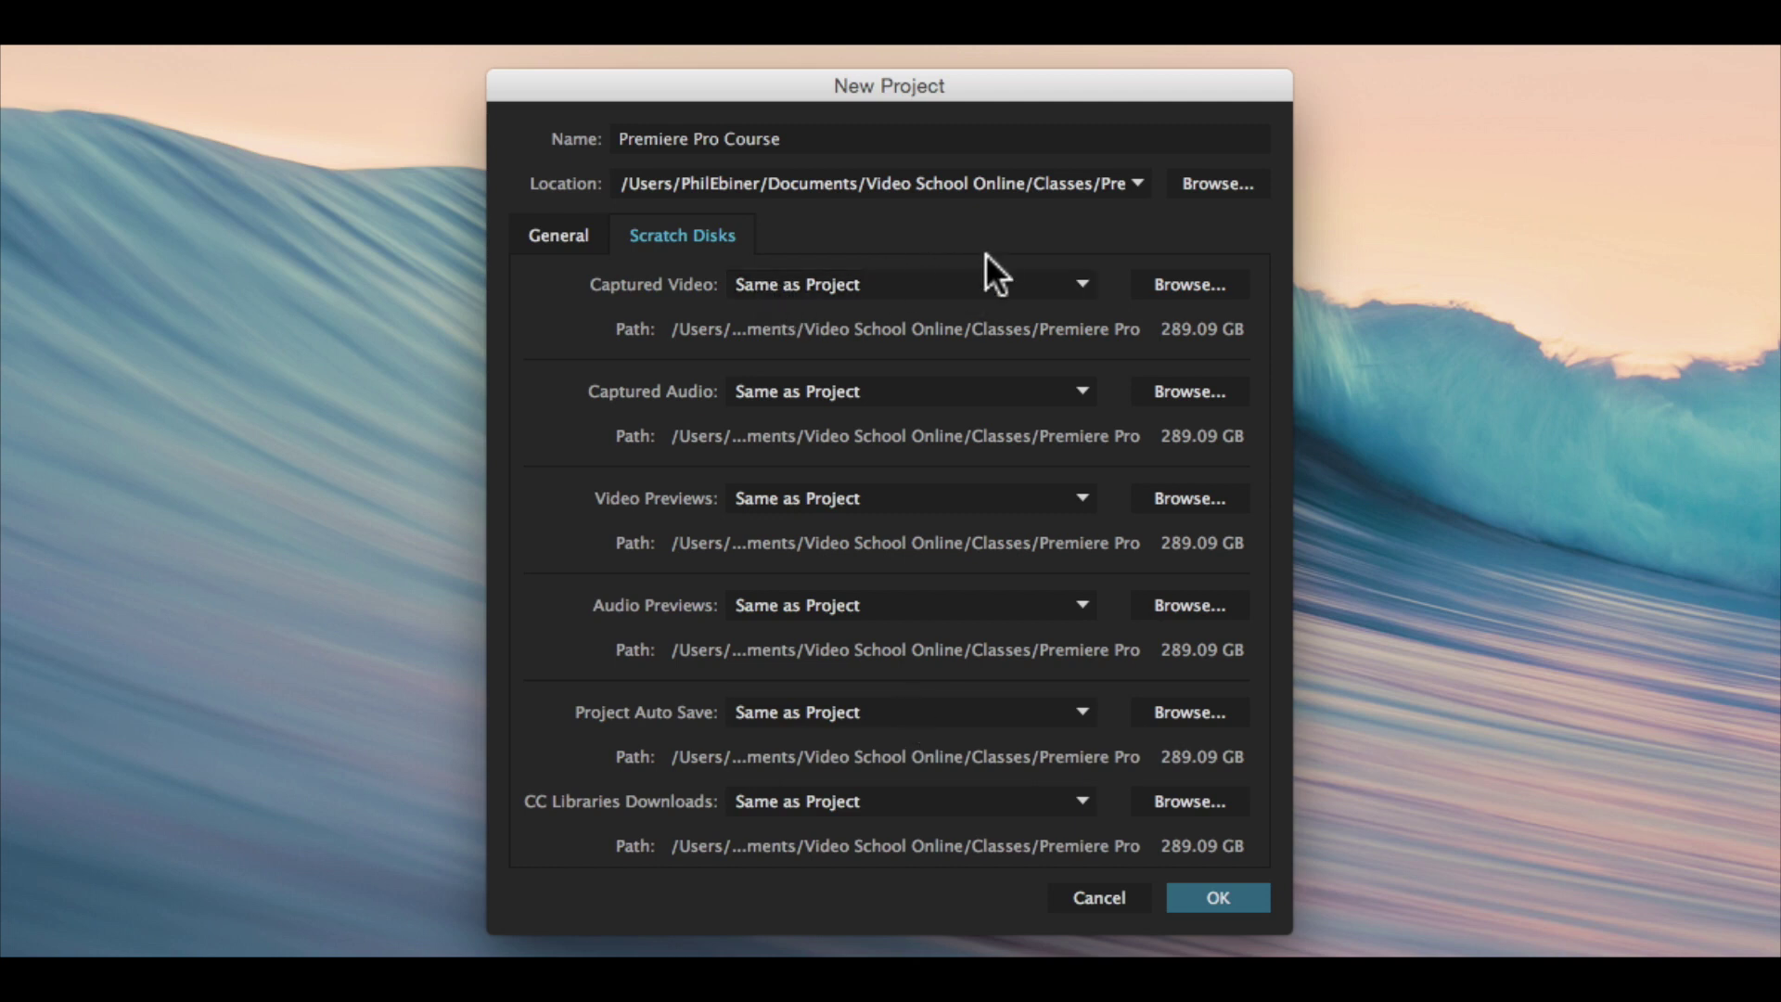
Step: Keep Captured Video at Same as Project and create the project with OK
left_click(974, 280)
left_click(770, 248)
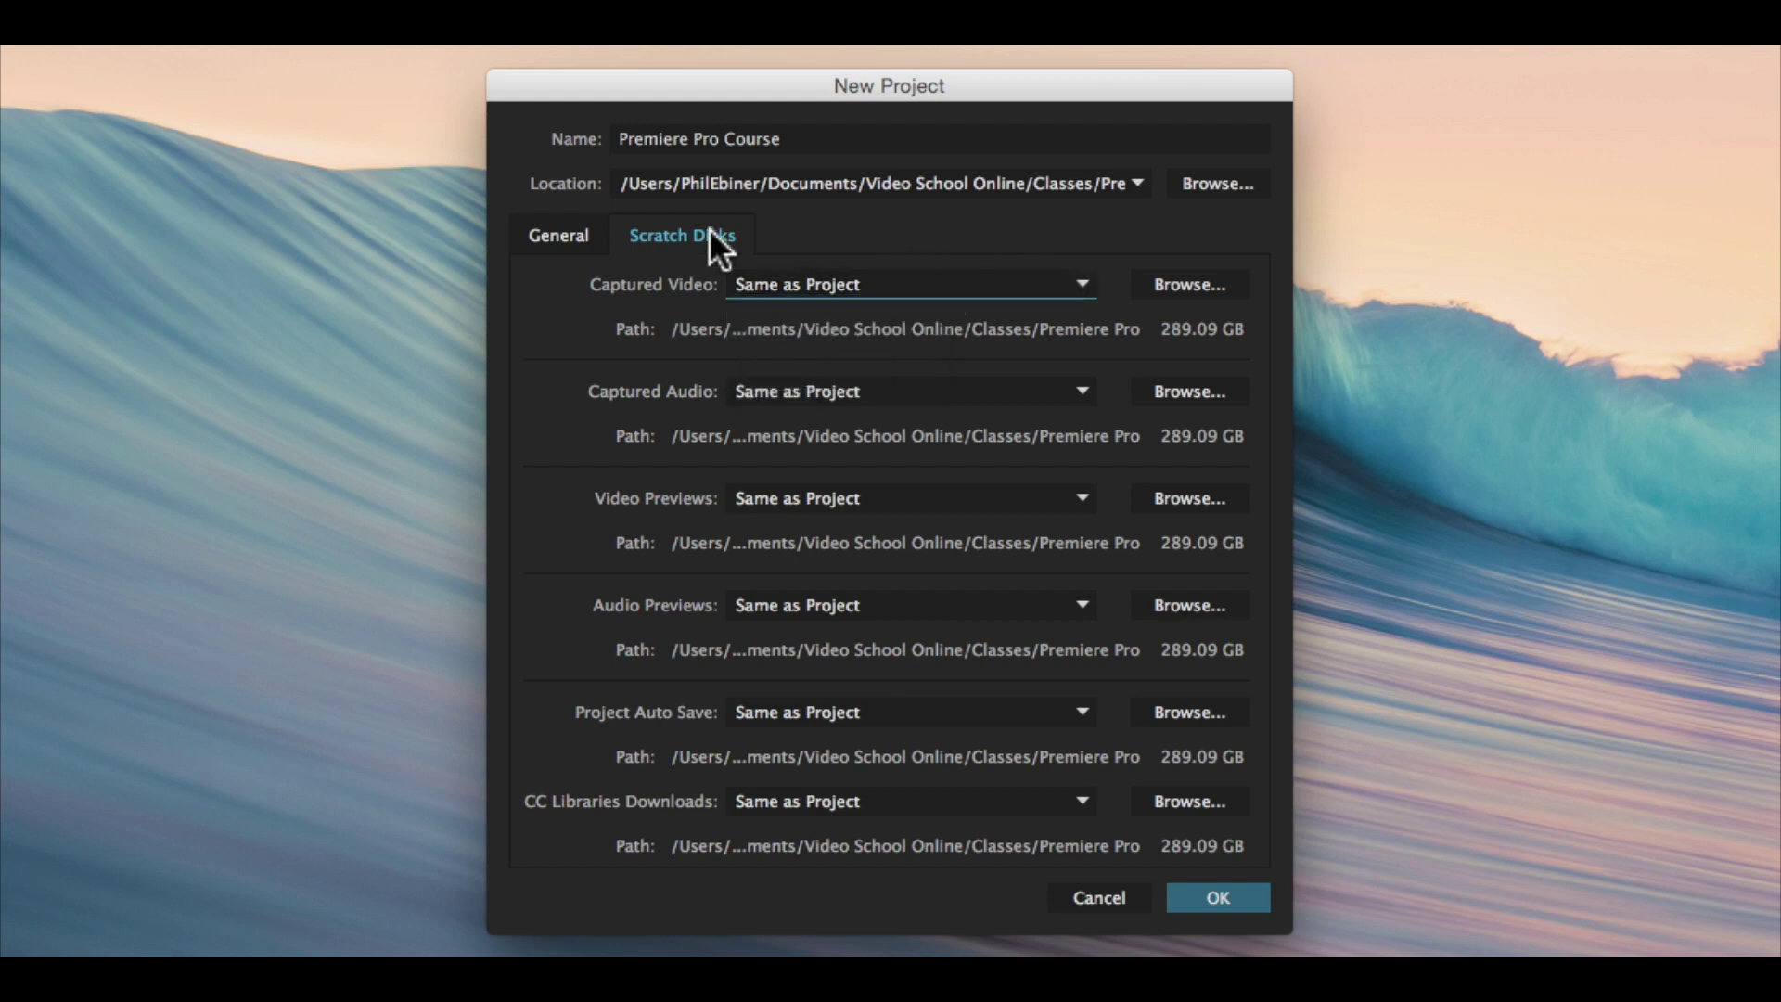
left_click(552, 233)
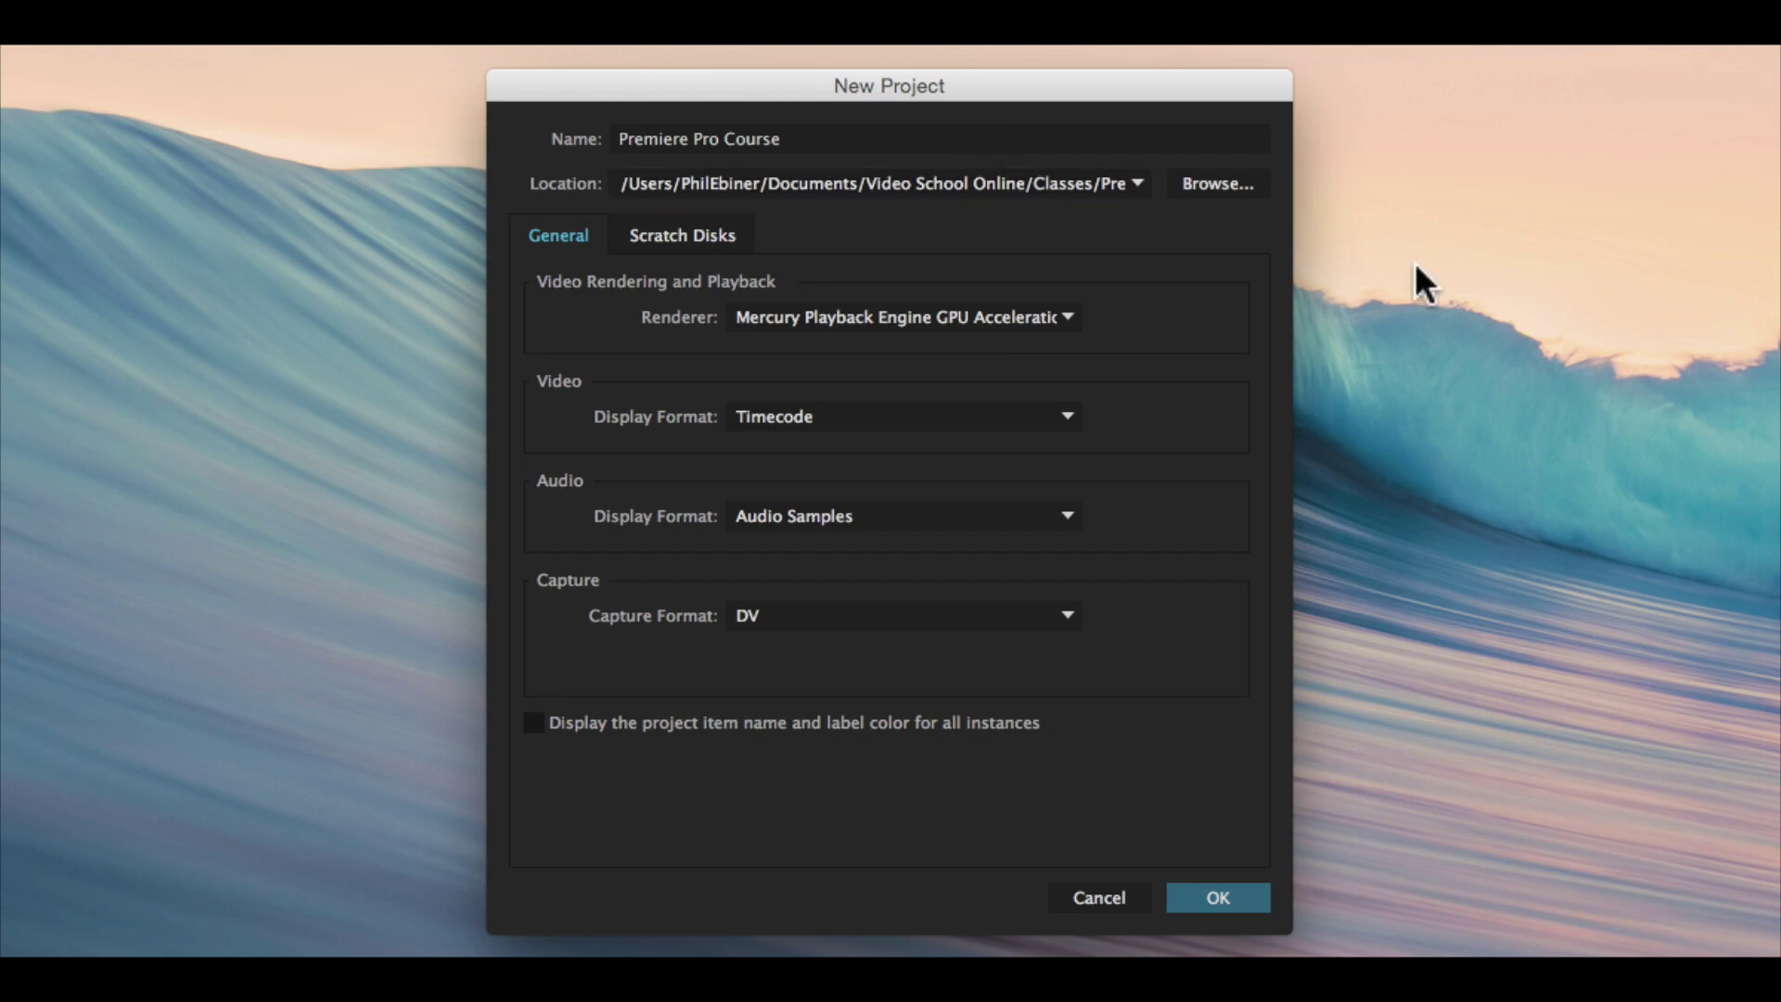
left_click(1232, 893)
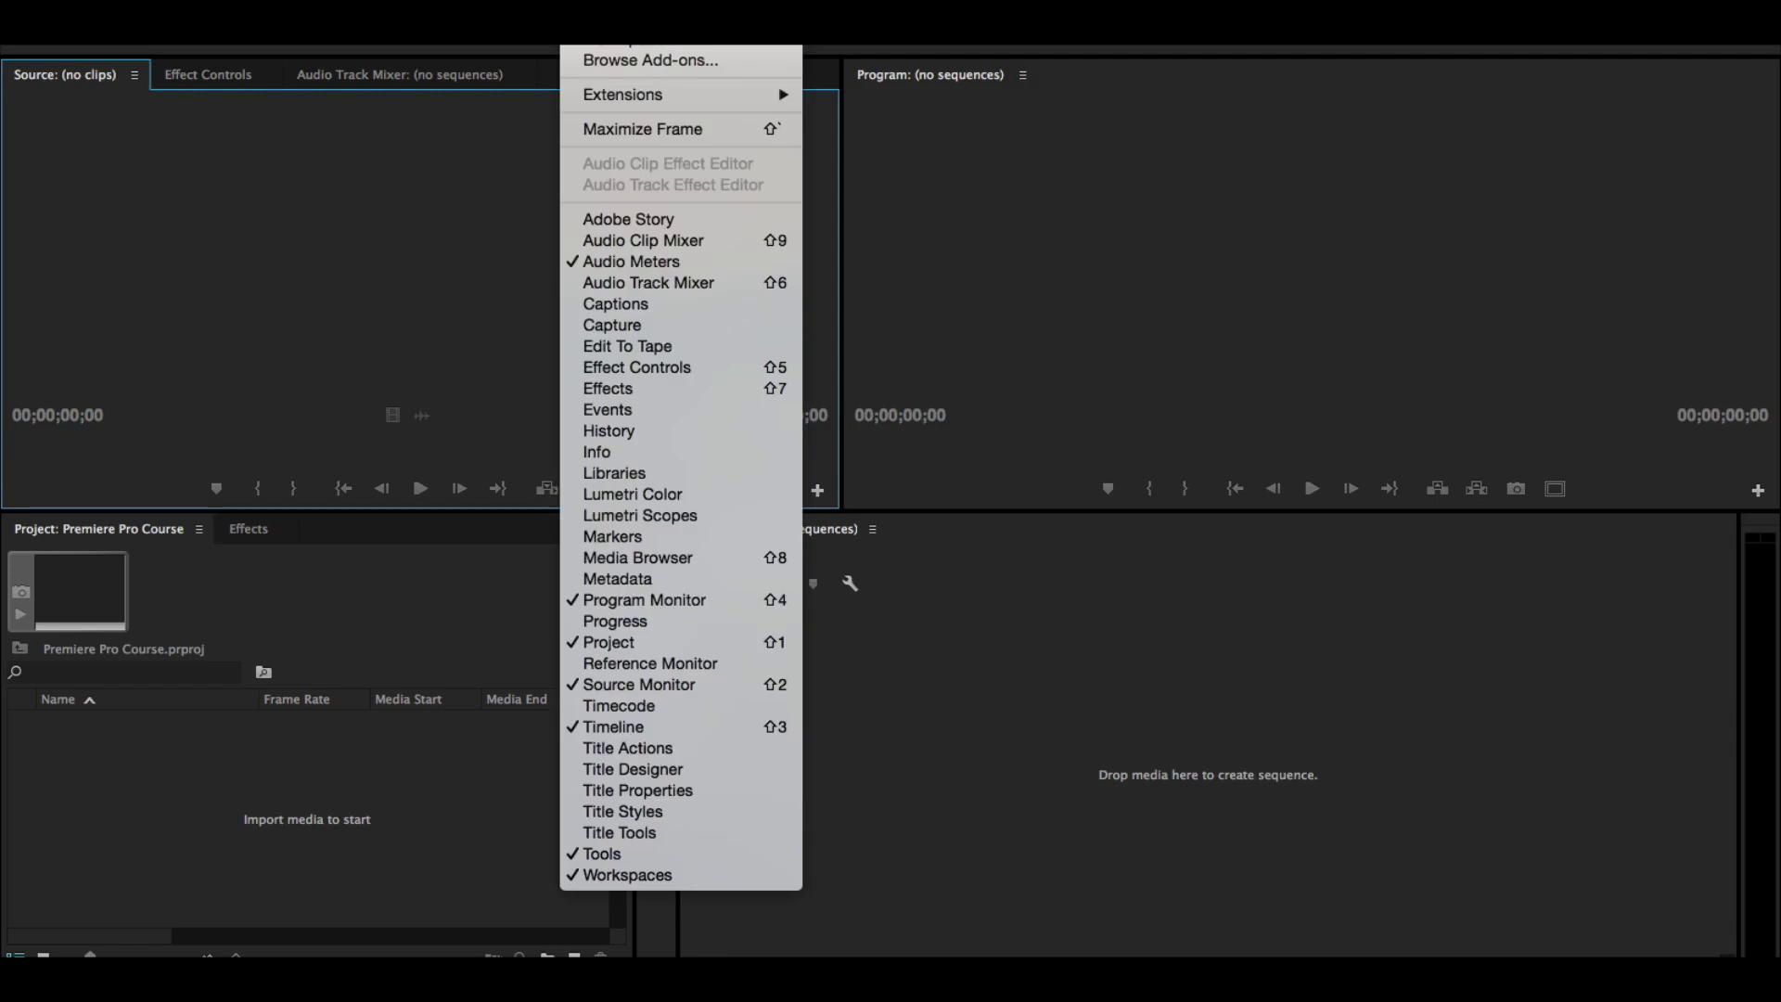
Step: Apply the Editing workspace layout from the workspace bar
mouse_move(666, 47)
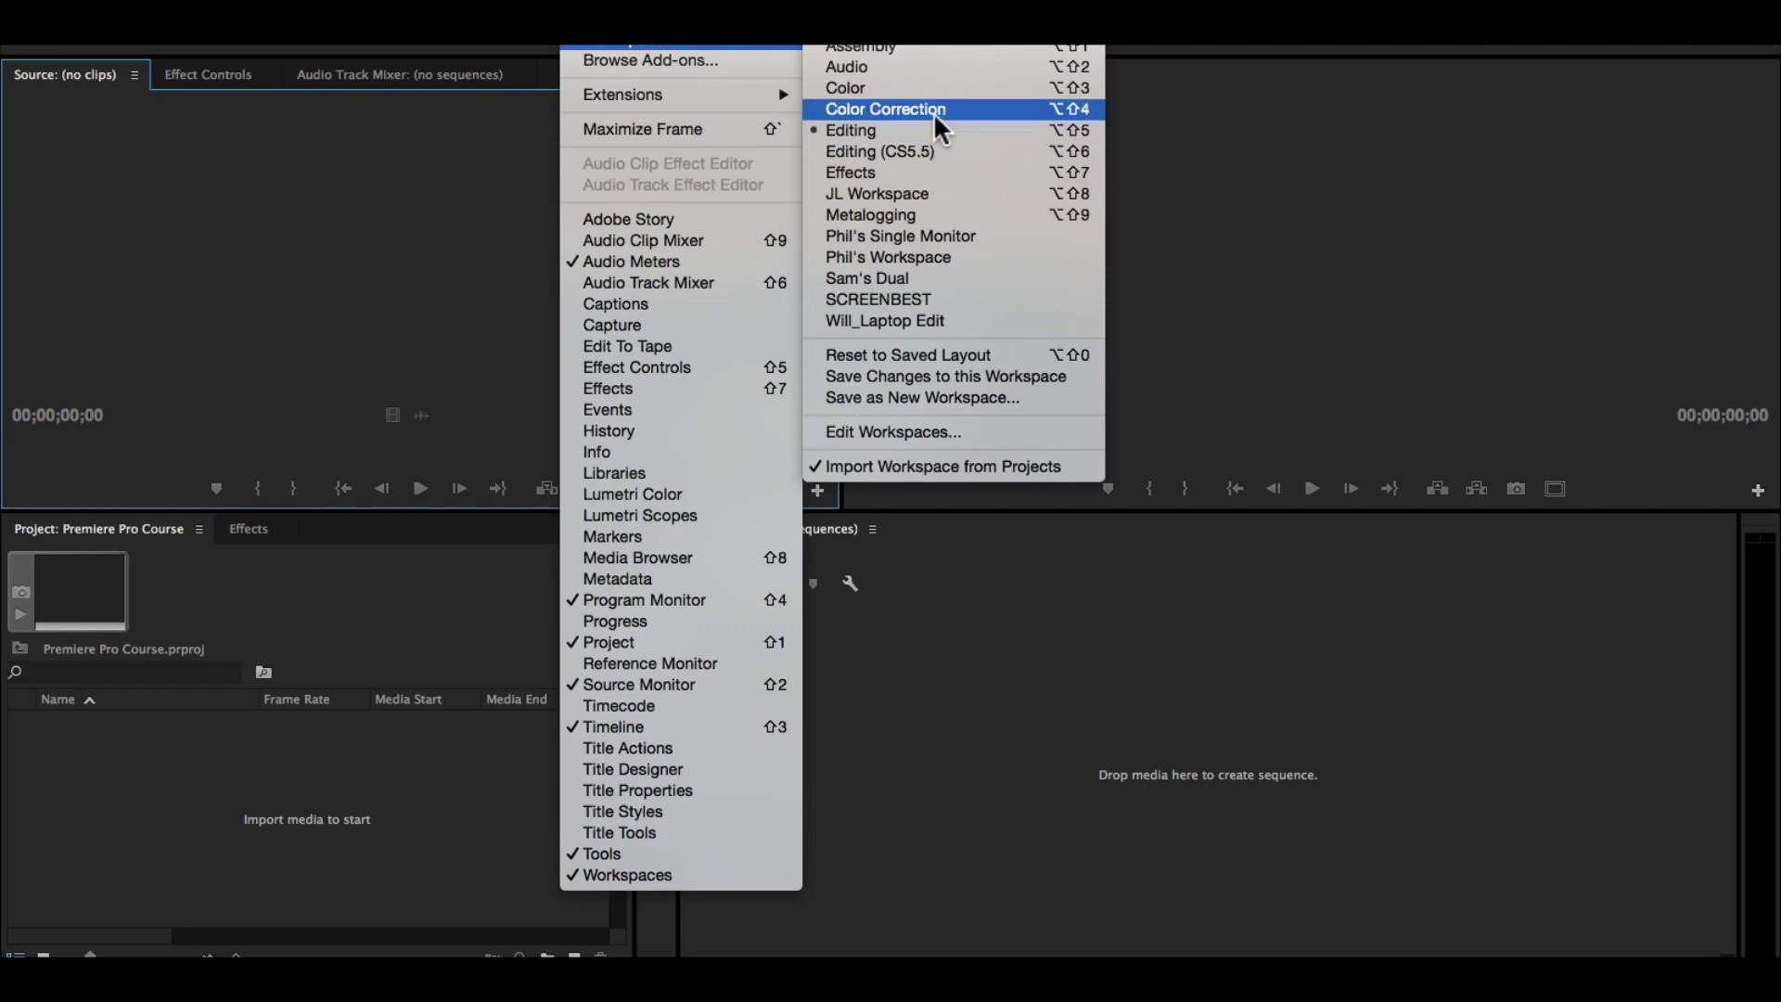
left_click(908, 129)
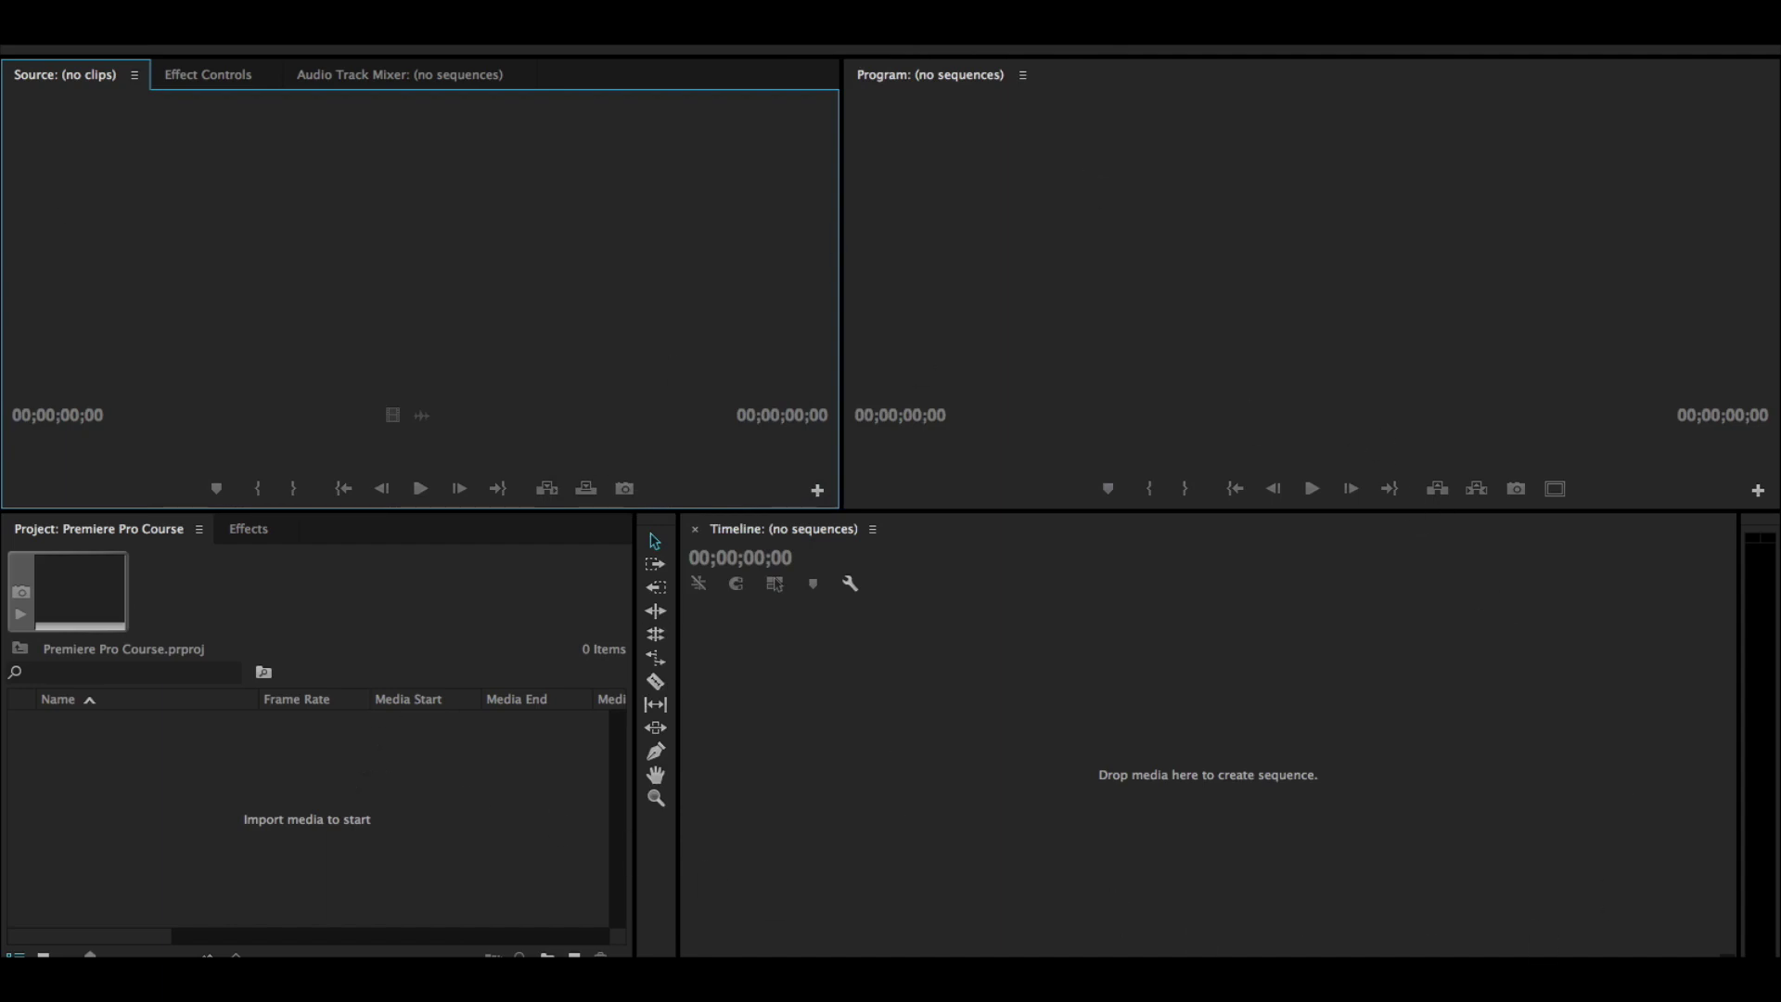
Step: Open the recent 'Premiere Pro Course edit' project and begin moving its Project panel
left_click(218, 32)
mouse_move(309, 80)
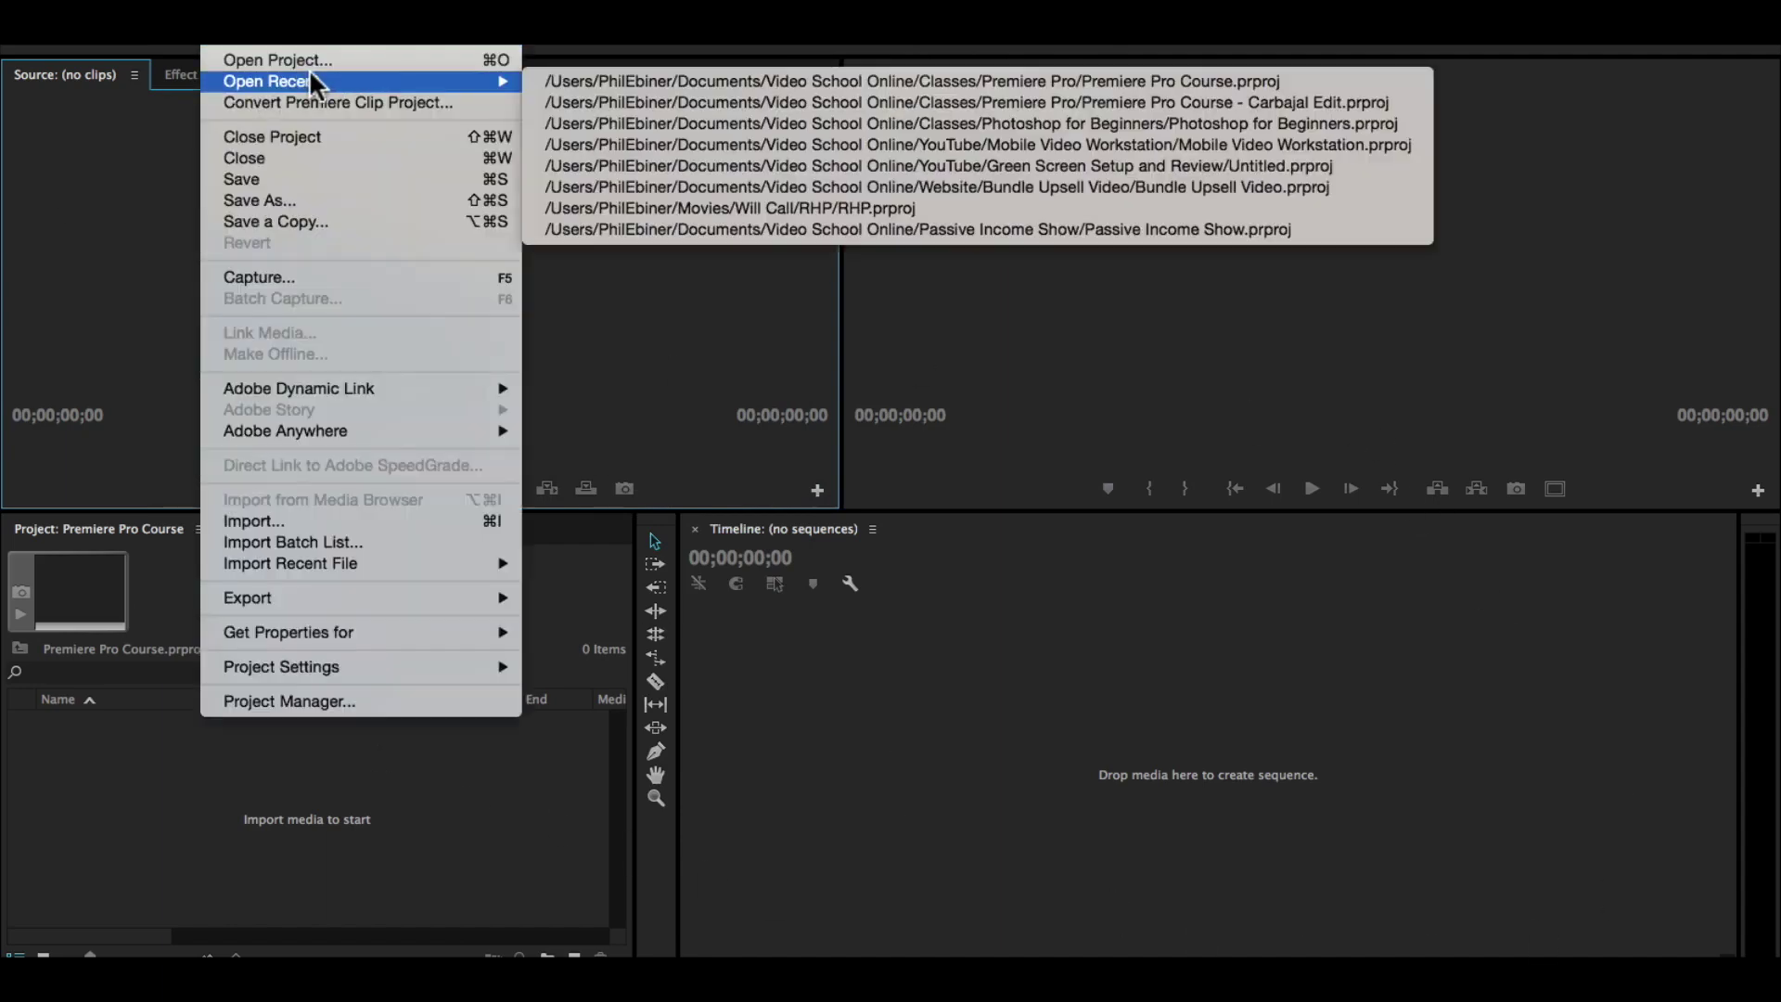
left_click(582, 100)
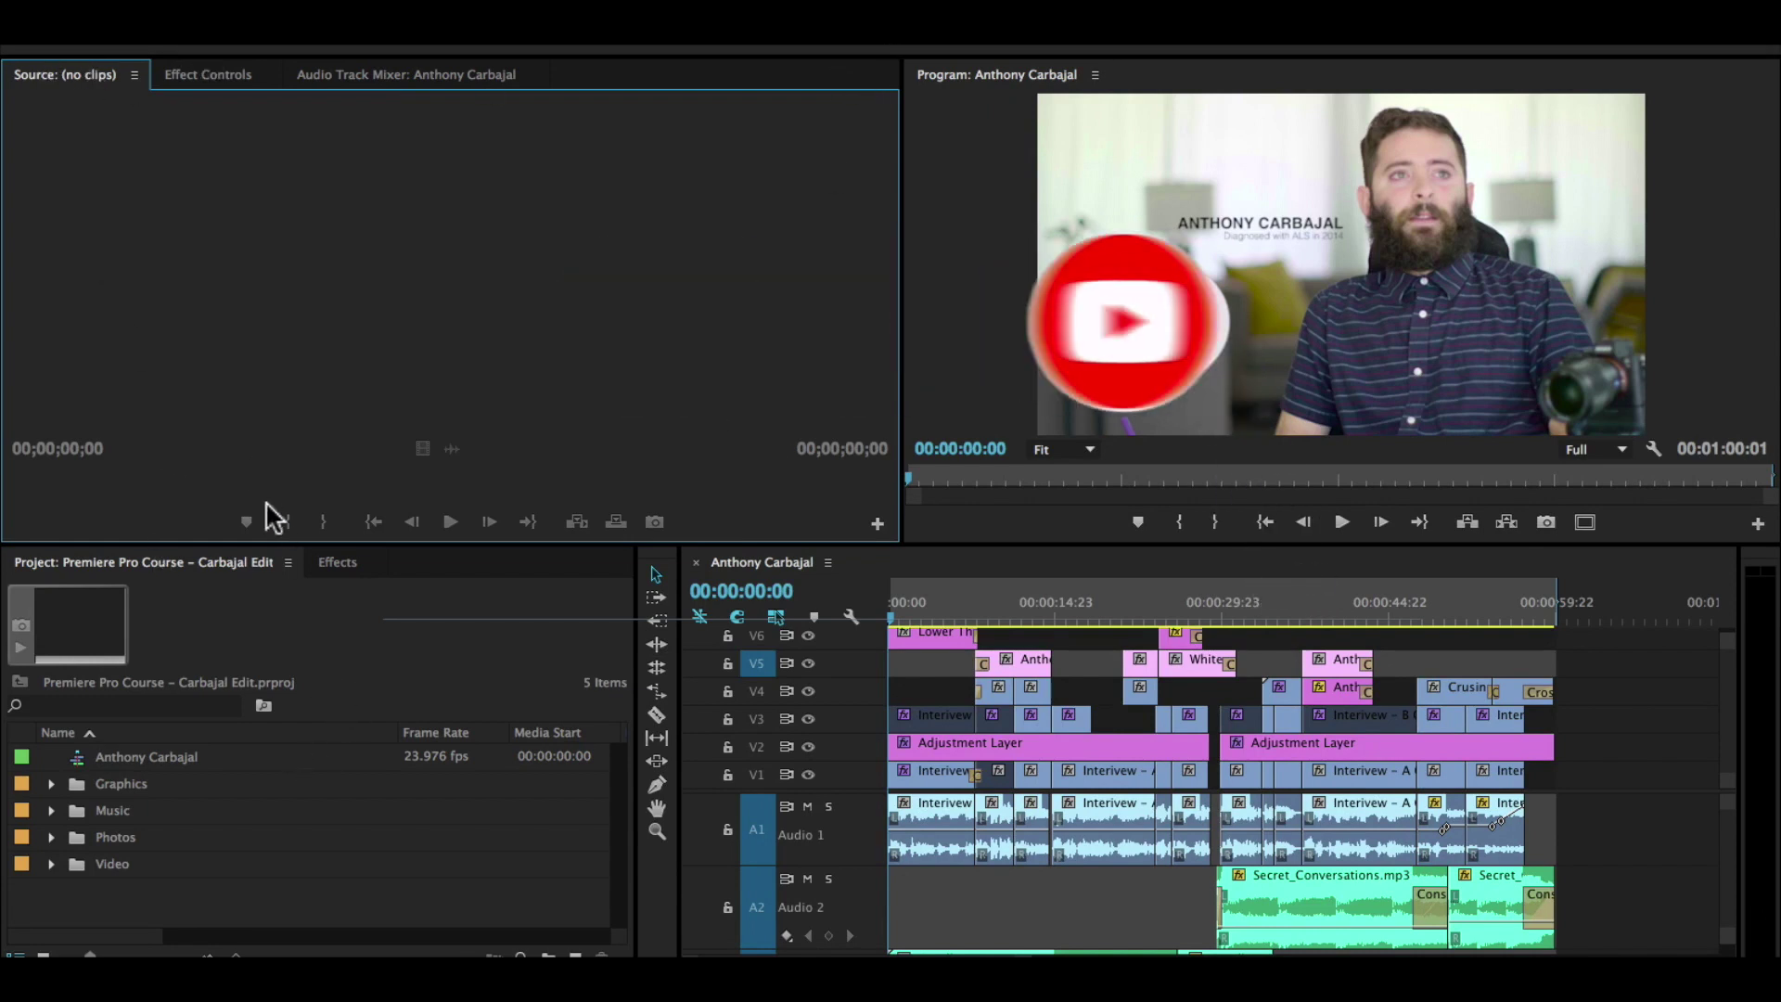
left_click_drag(298, 565, 392, 561)
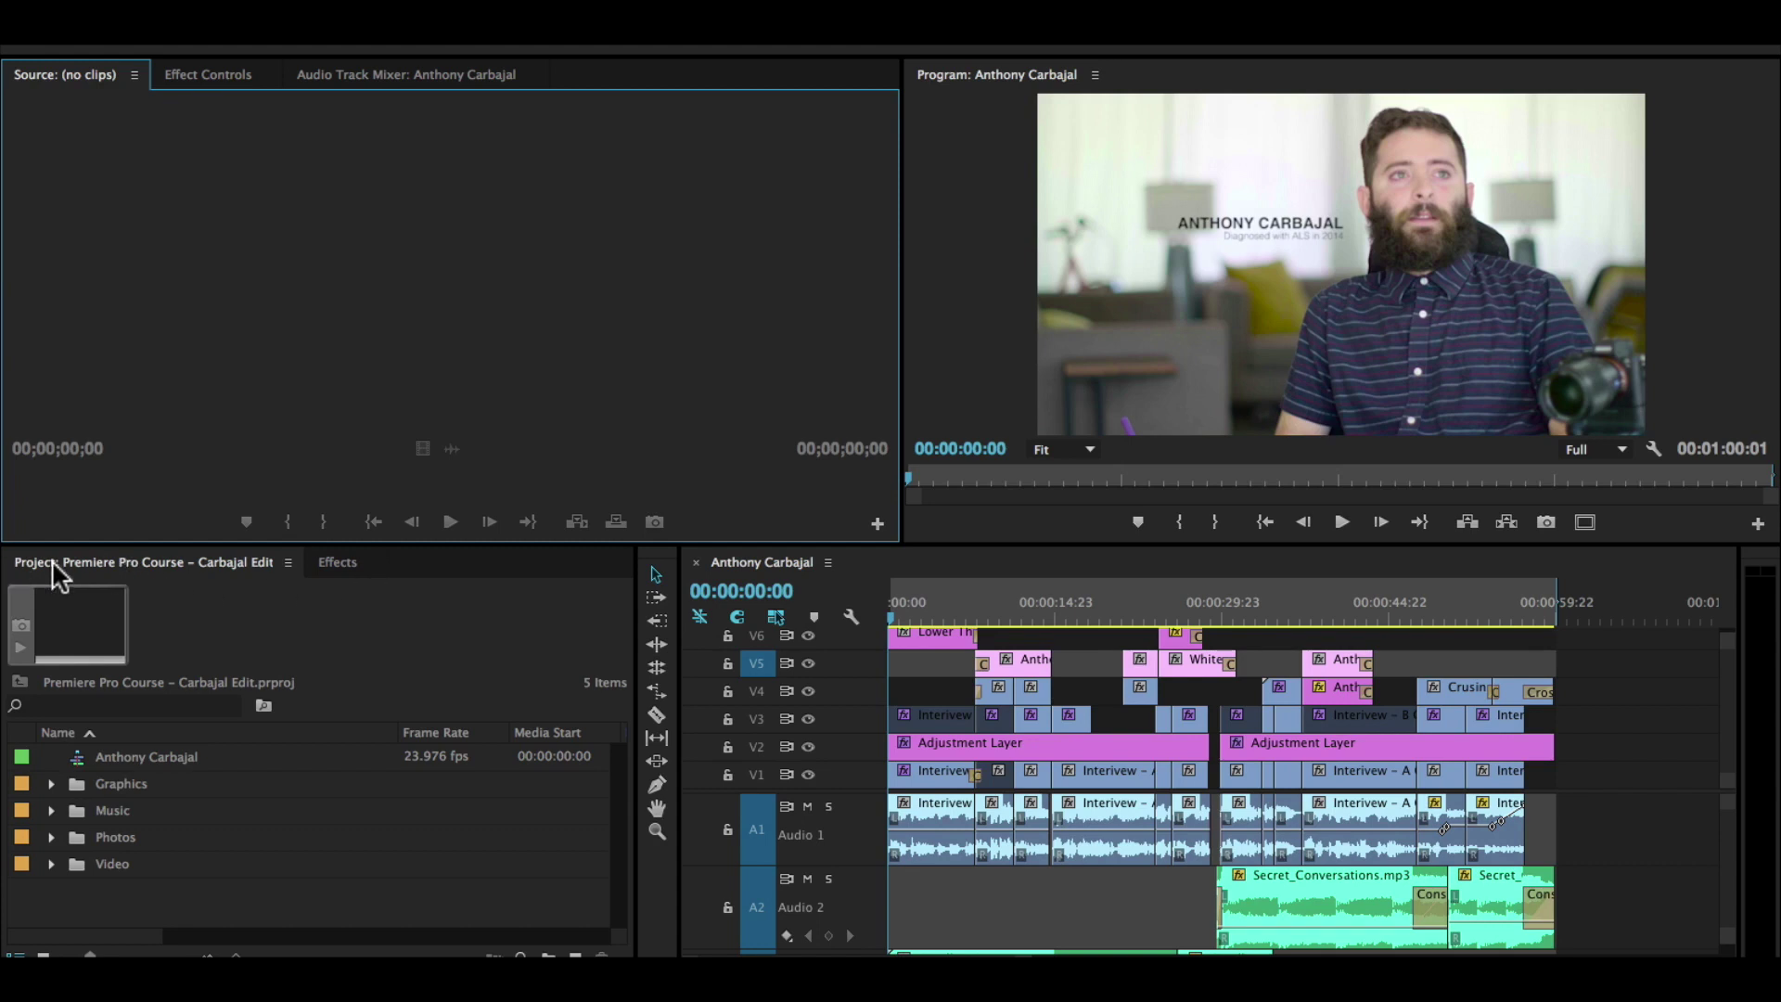
Step: Switch the lower-left frame between the Effects and Project panels to compare them
left_click(334, 562)
left_click(110, 562)
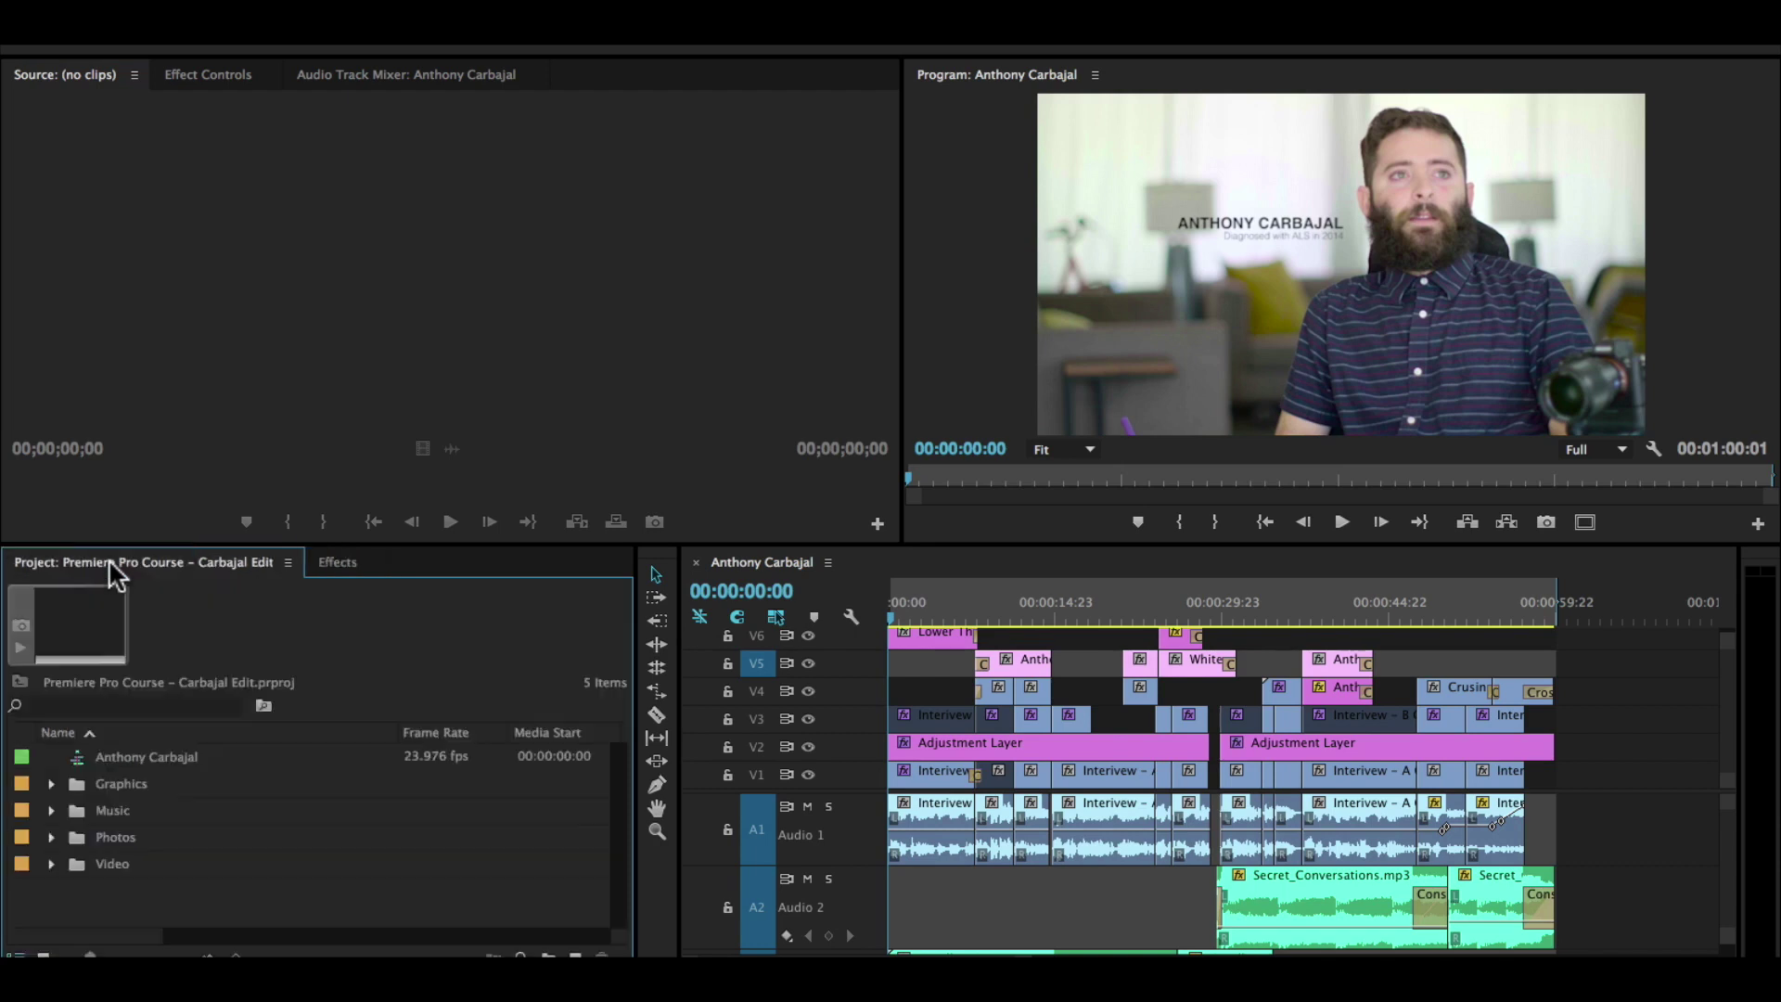
left_click(365, 563)
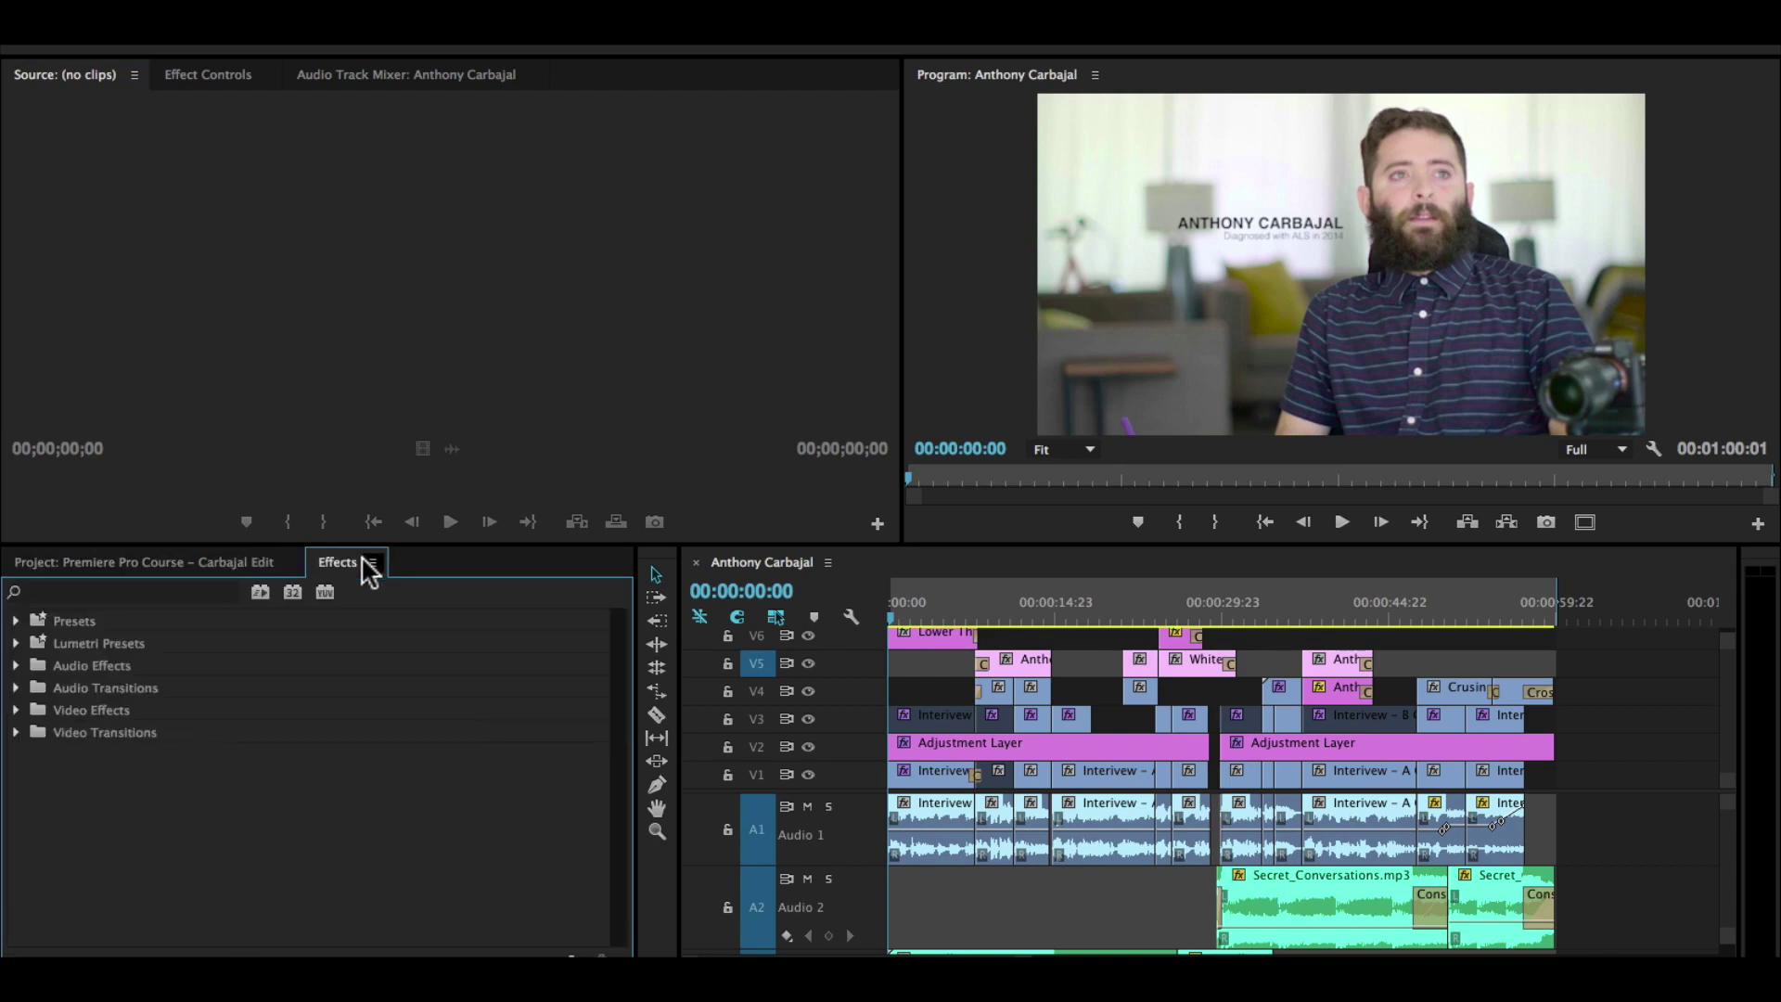
left_click(114, 564)
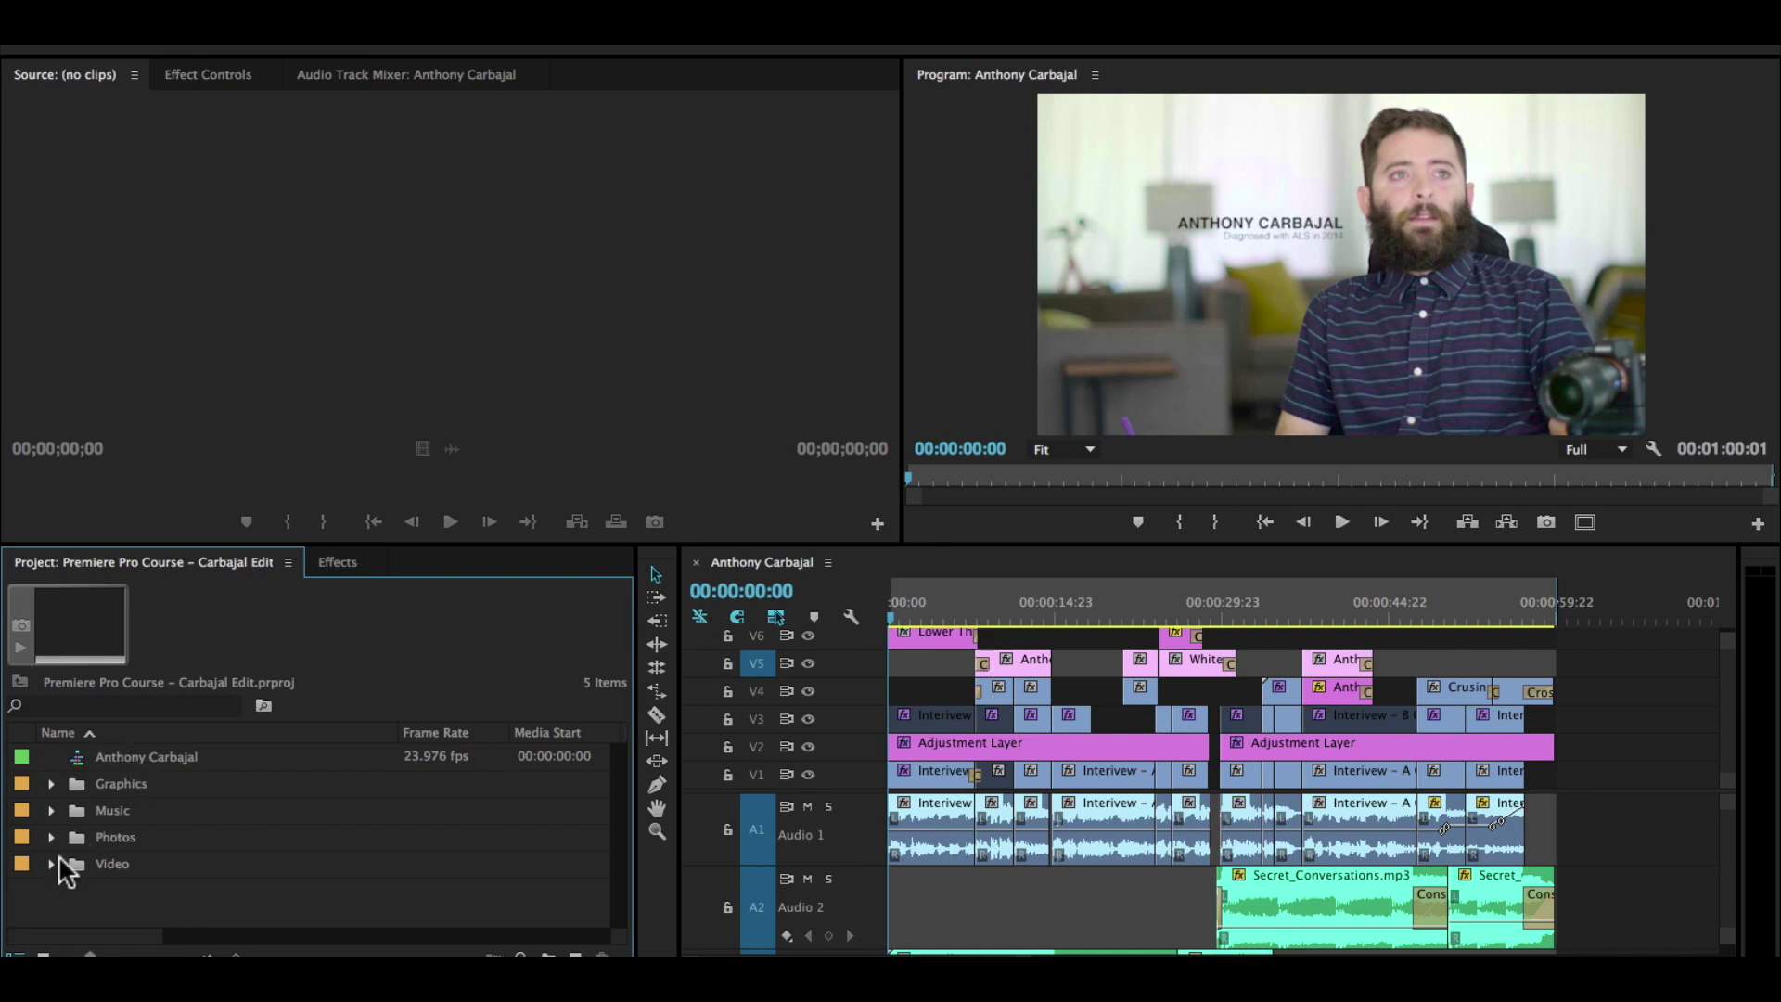
left_click(335, 567)
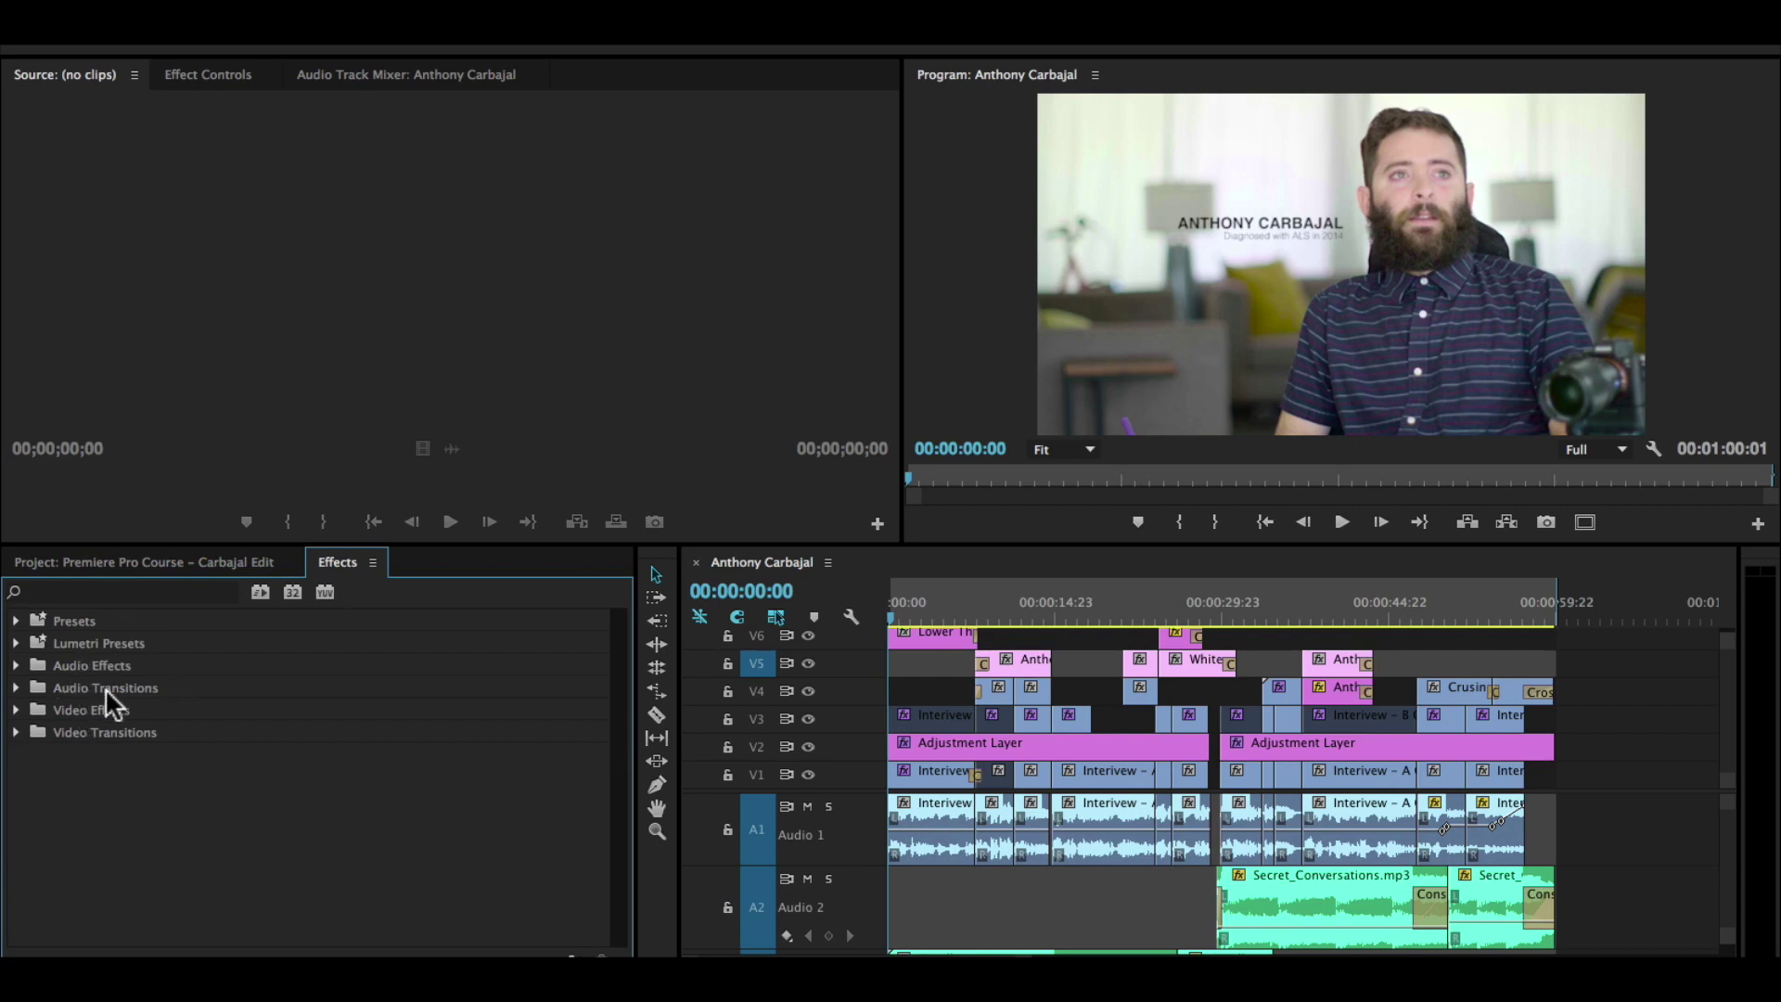
left_click(205, 567)
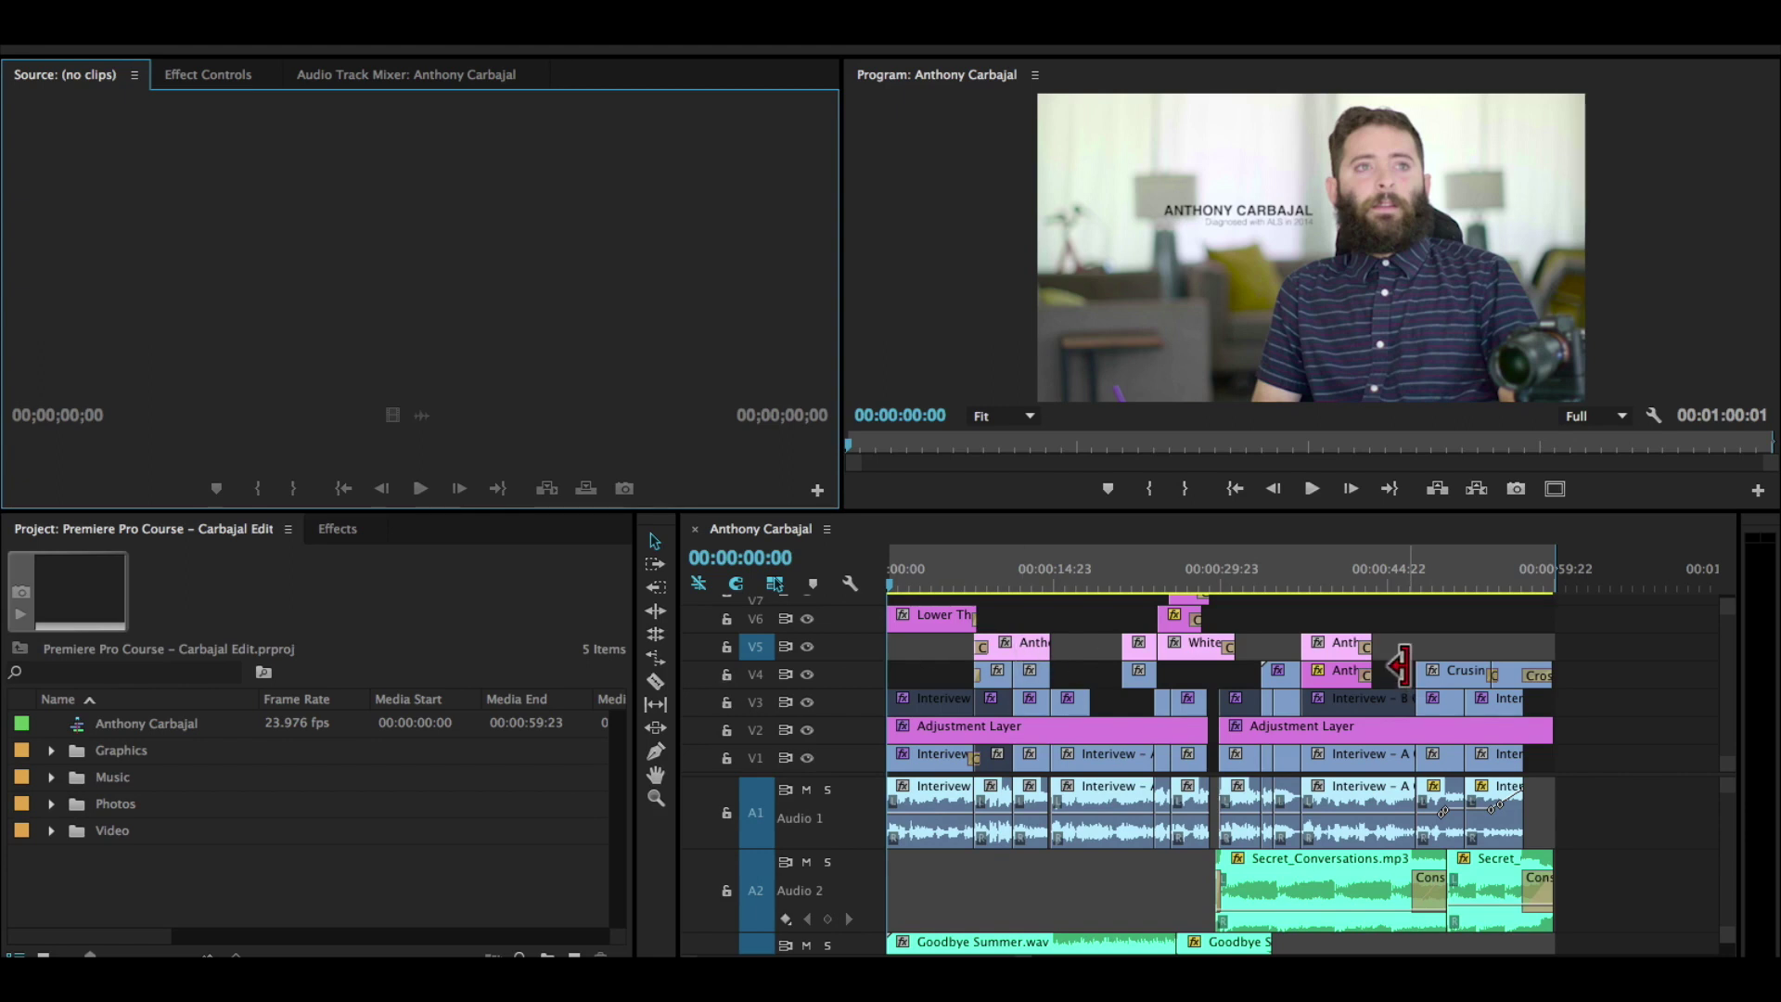
scroll(1490, 856, "down", 3)
scroll(1488, 842, "up", 3)
scroll(1064, 626, "up", 2)
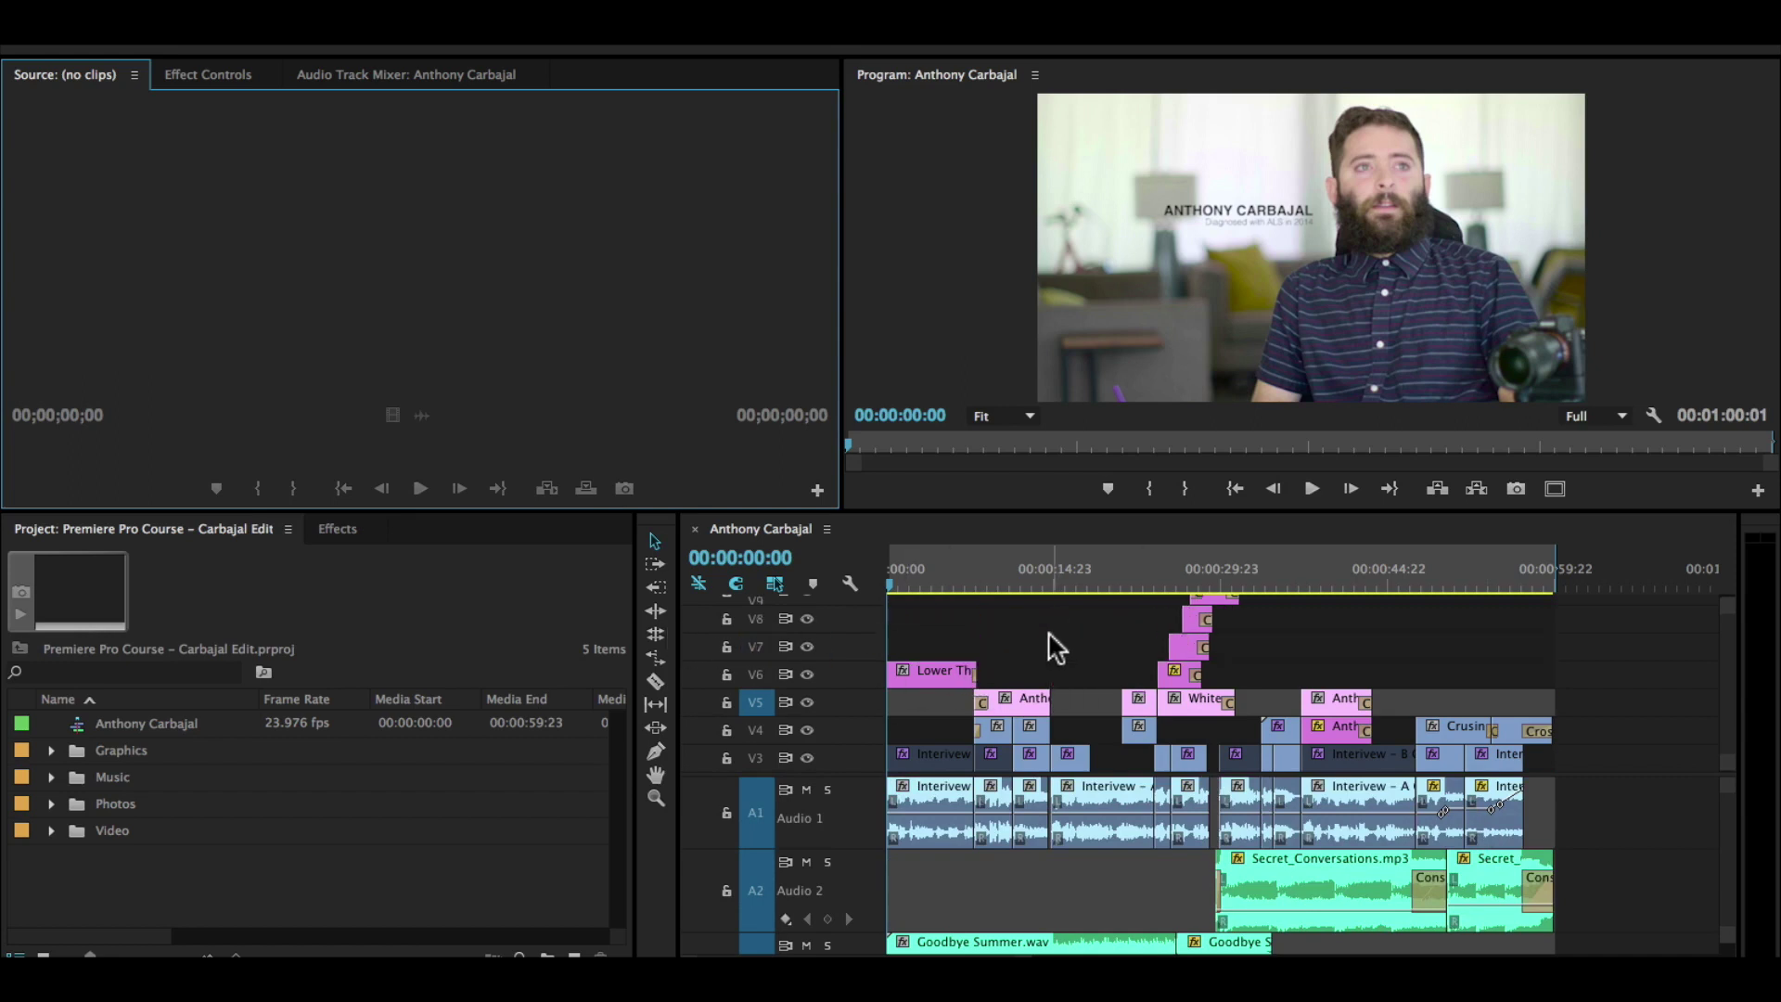
scroll(1048, 640, "down", 1)
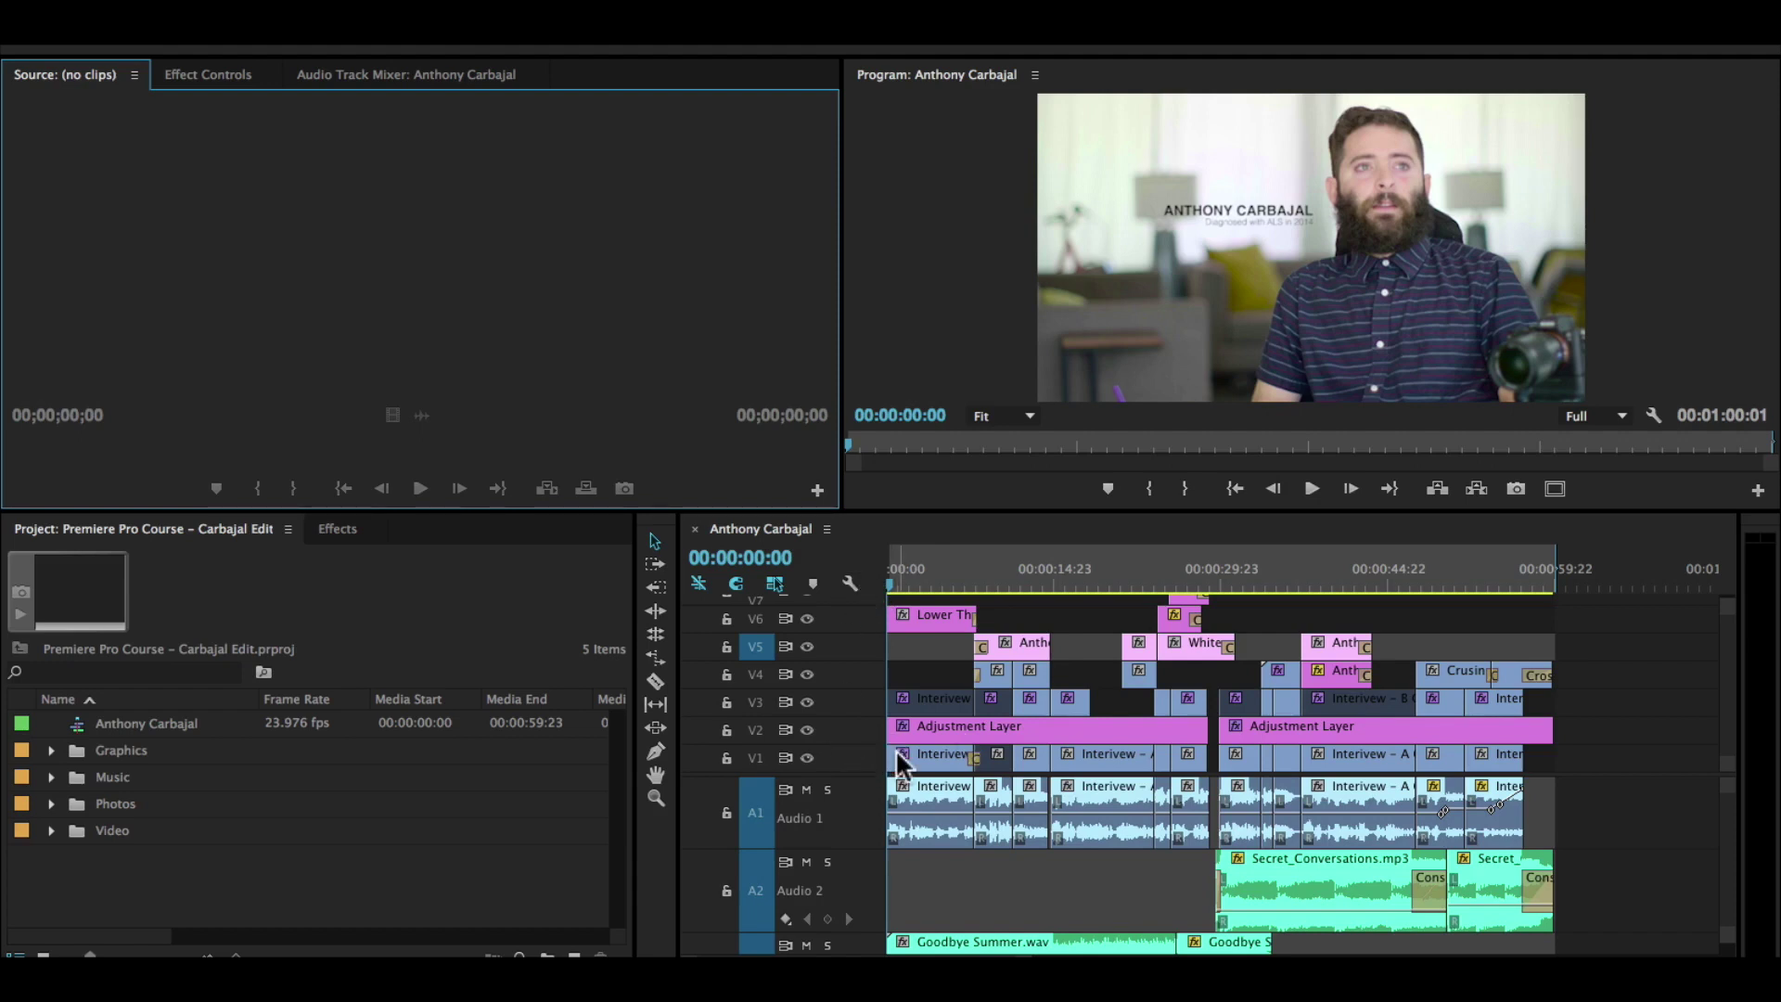
Step: Turn on track targeting for video tracks V1, V2, V3 and V4
left_click(753, 757)
left_click(755, 730)
left_click(756, 702)
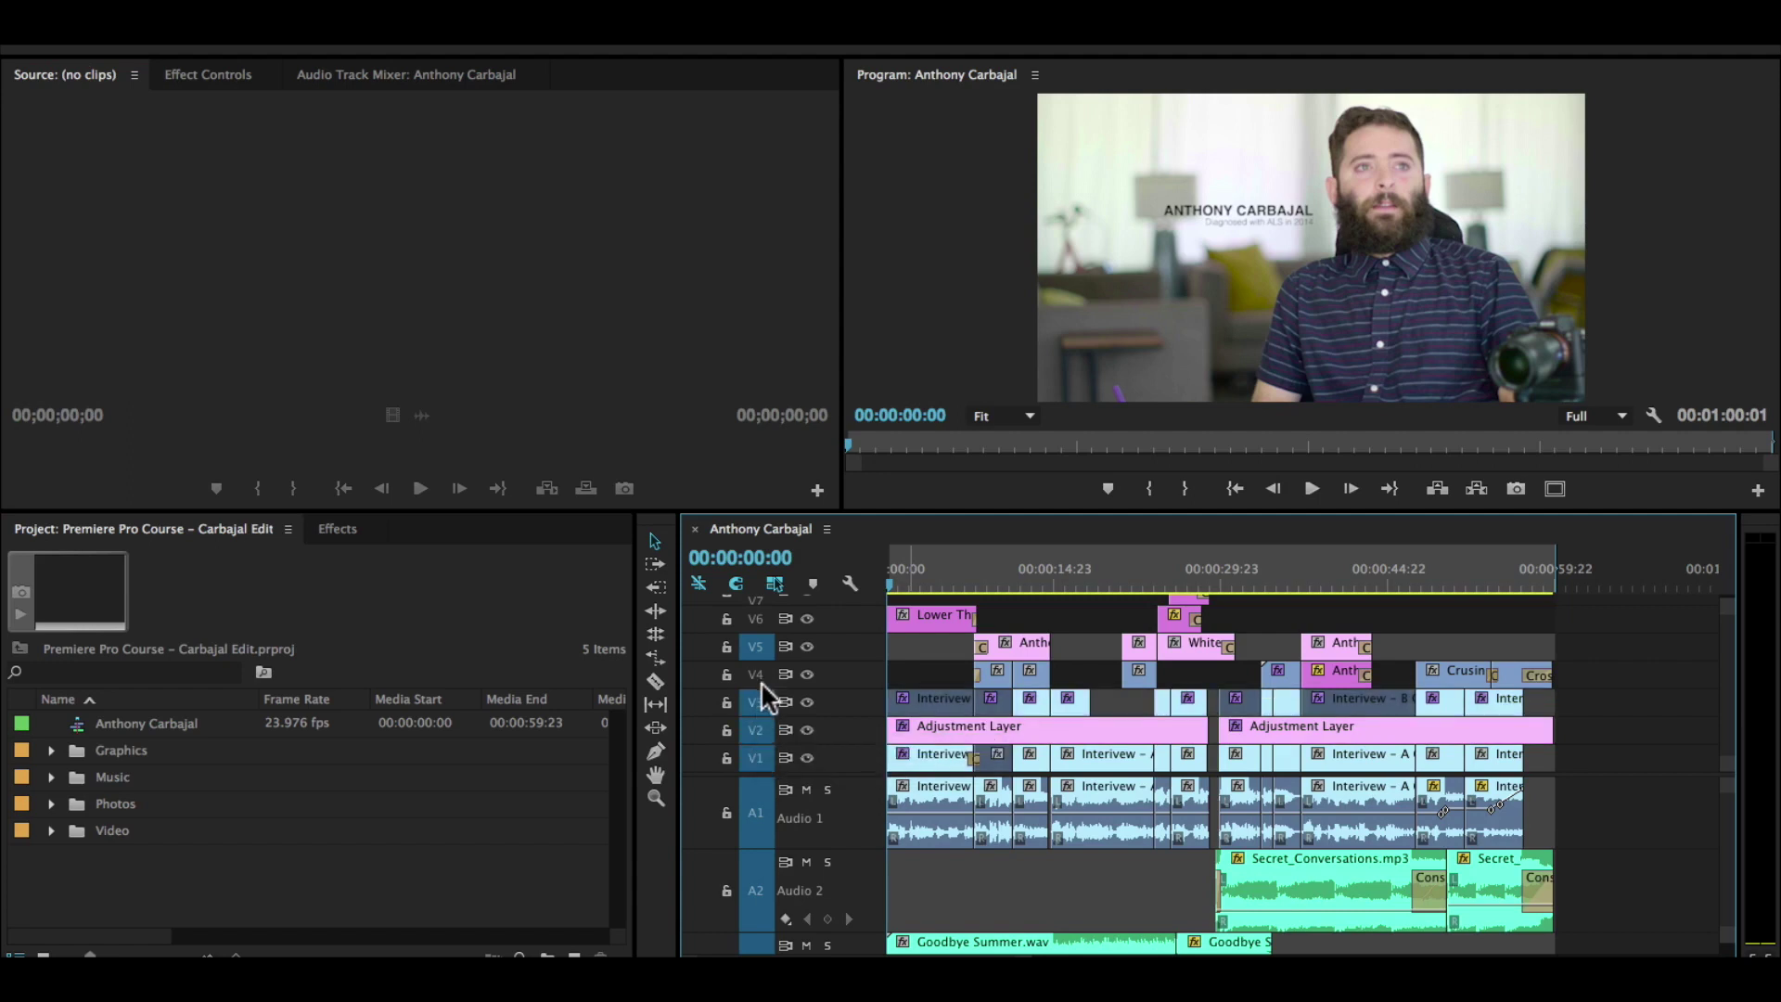
left_click(757, 675)
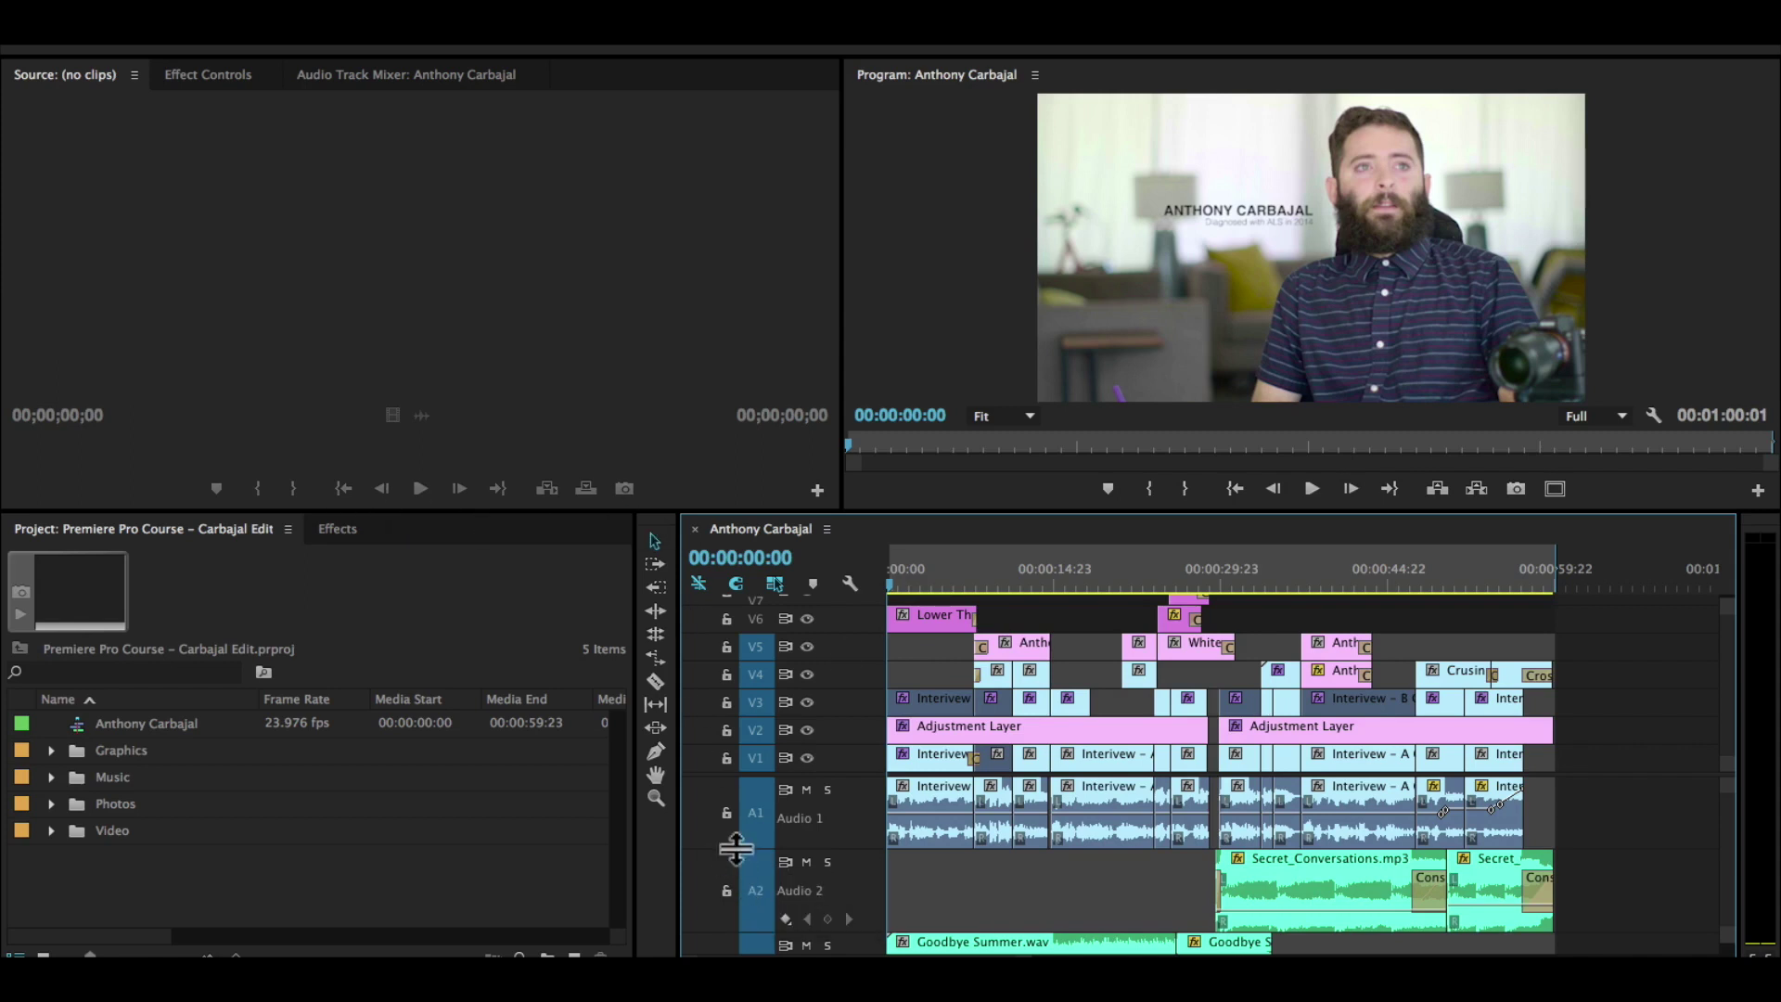
Step: Shrink the A1, A2 and A3 audio tracks and narrow the Project panel slightly
left_click_drag(736, 849, 740, 809)
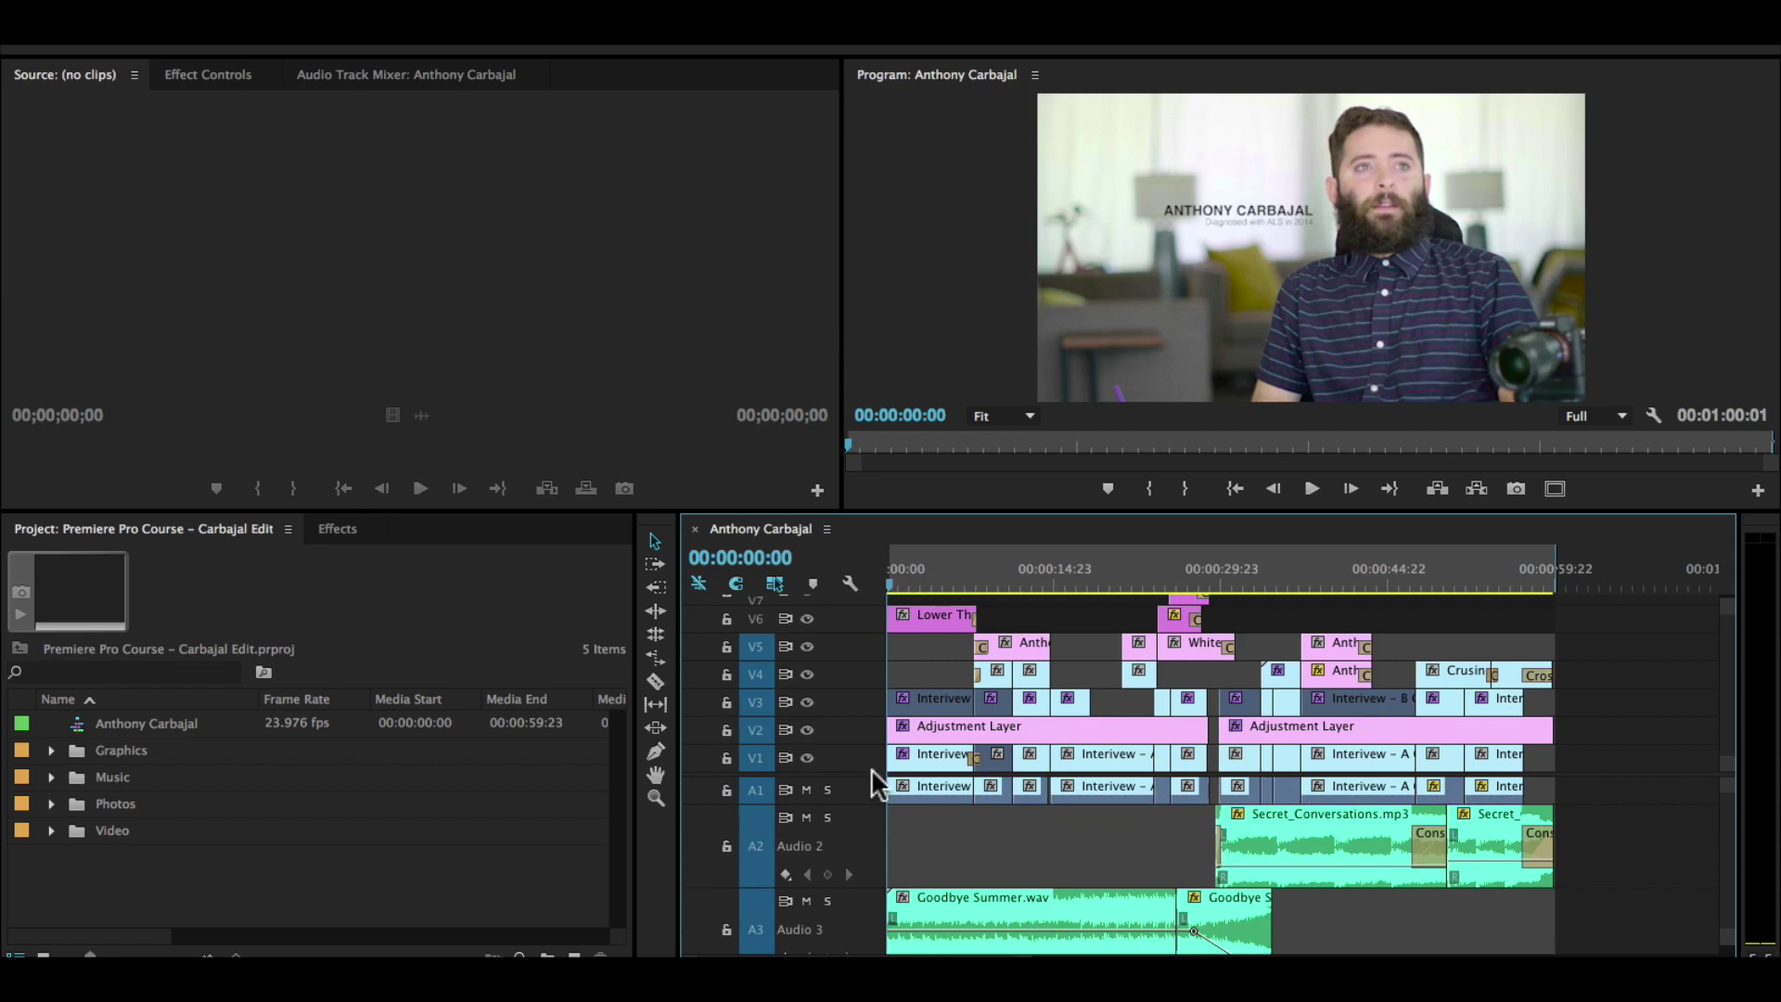
left_click_drag(783, 890, 805, 822)
mouse_move(636, 575)
left_mouse_down()
mouse_move(378, 576)
mouse_move(622, 575)
mouse_move(492, 586)
mouse_move(645, 591)
left_mouse_up()
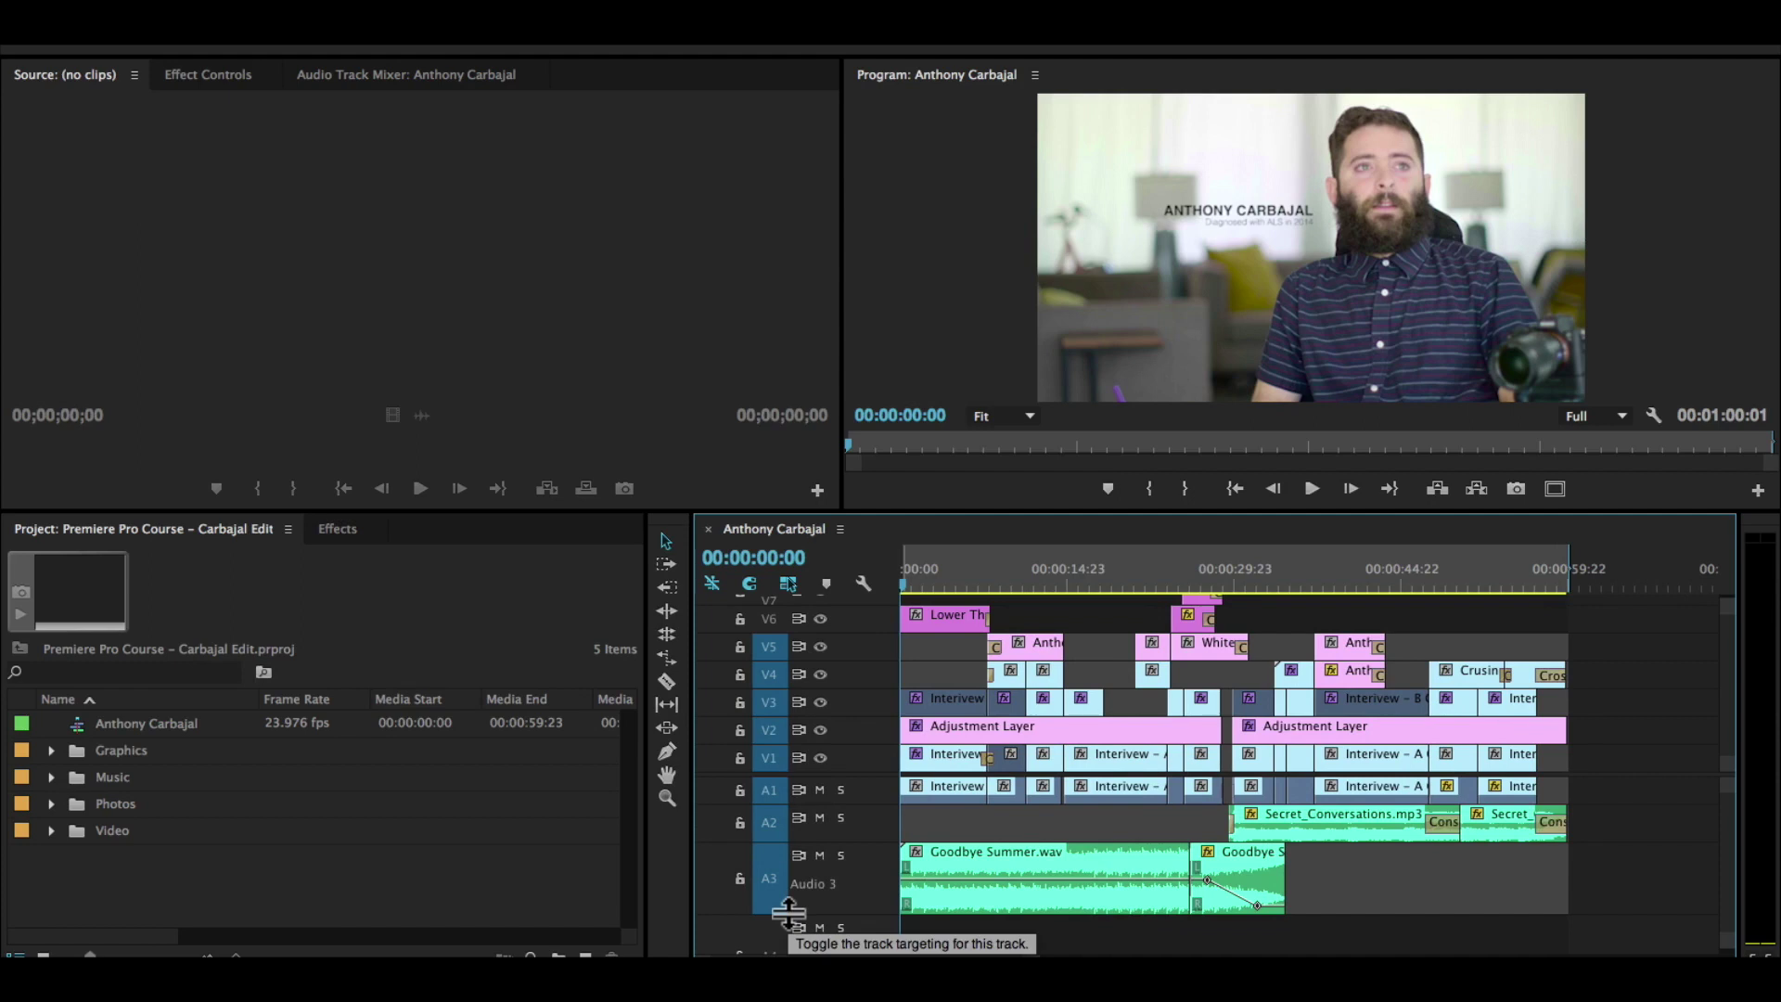
left_click_drag(796, 916, 793, 850)
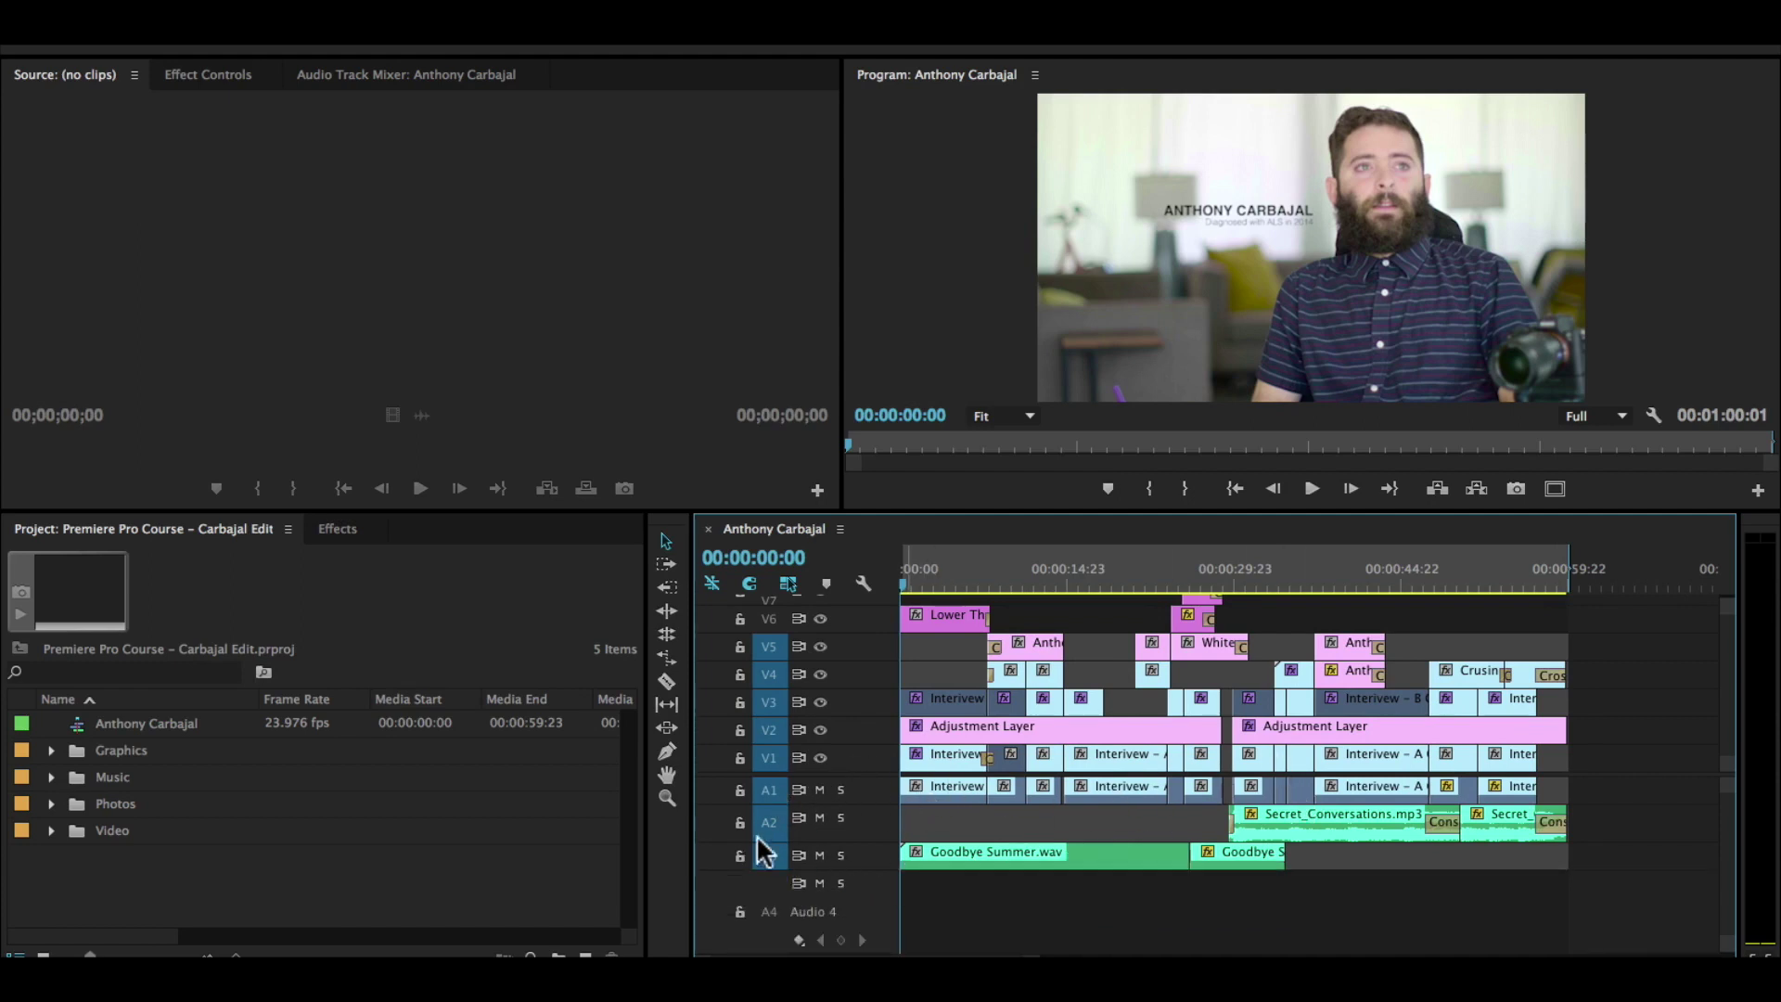
double_click(768, 739)
scroll(788, 714, "up", 1)
scroll(1651, 631, "up", 2)
scroll(1532, 659, "down", 2)
key("XF86AudioMute")
key("space")
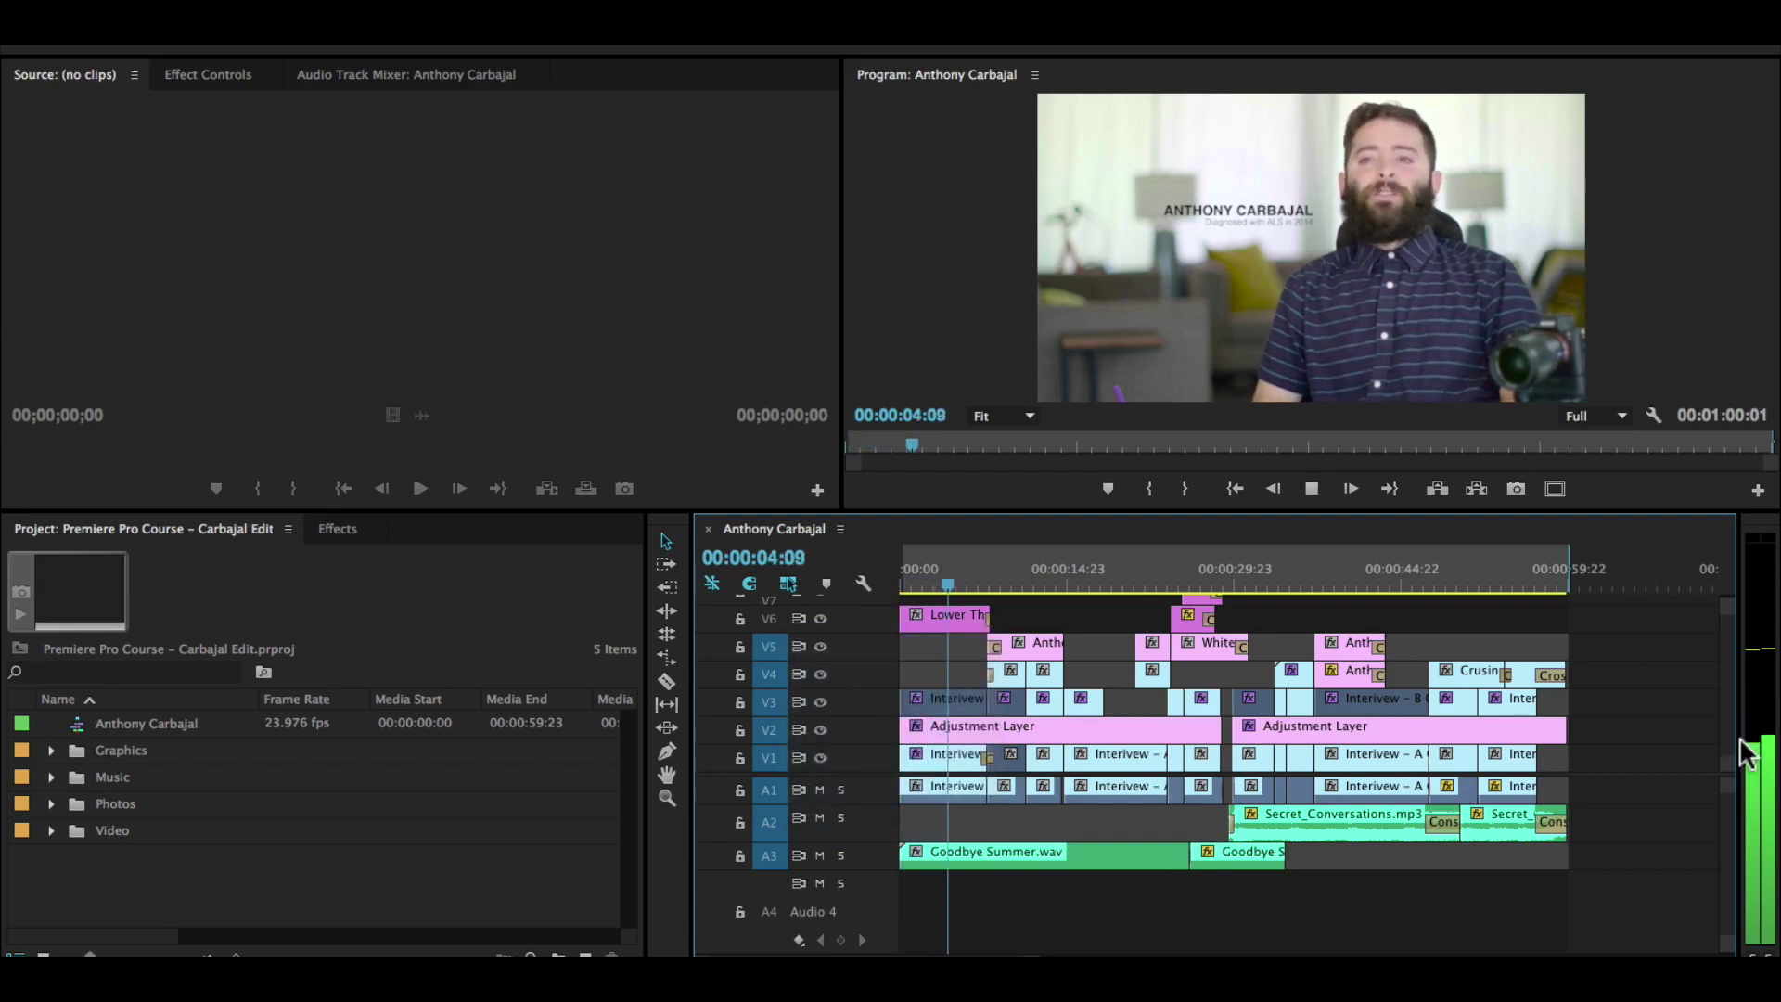
key("space")
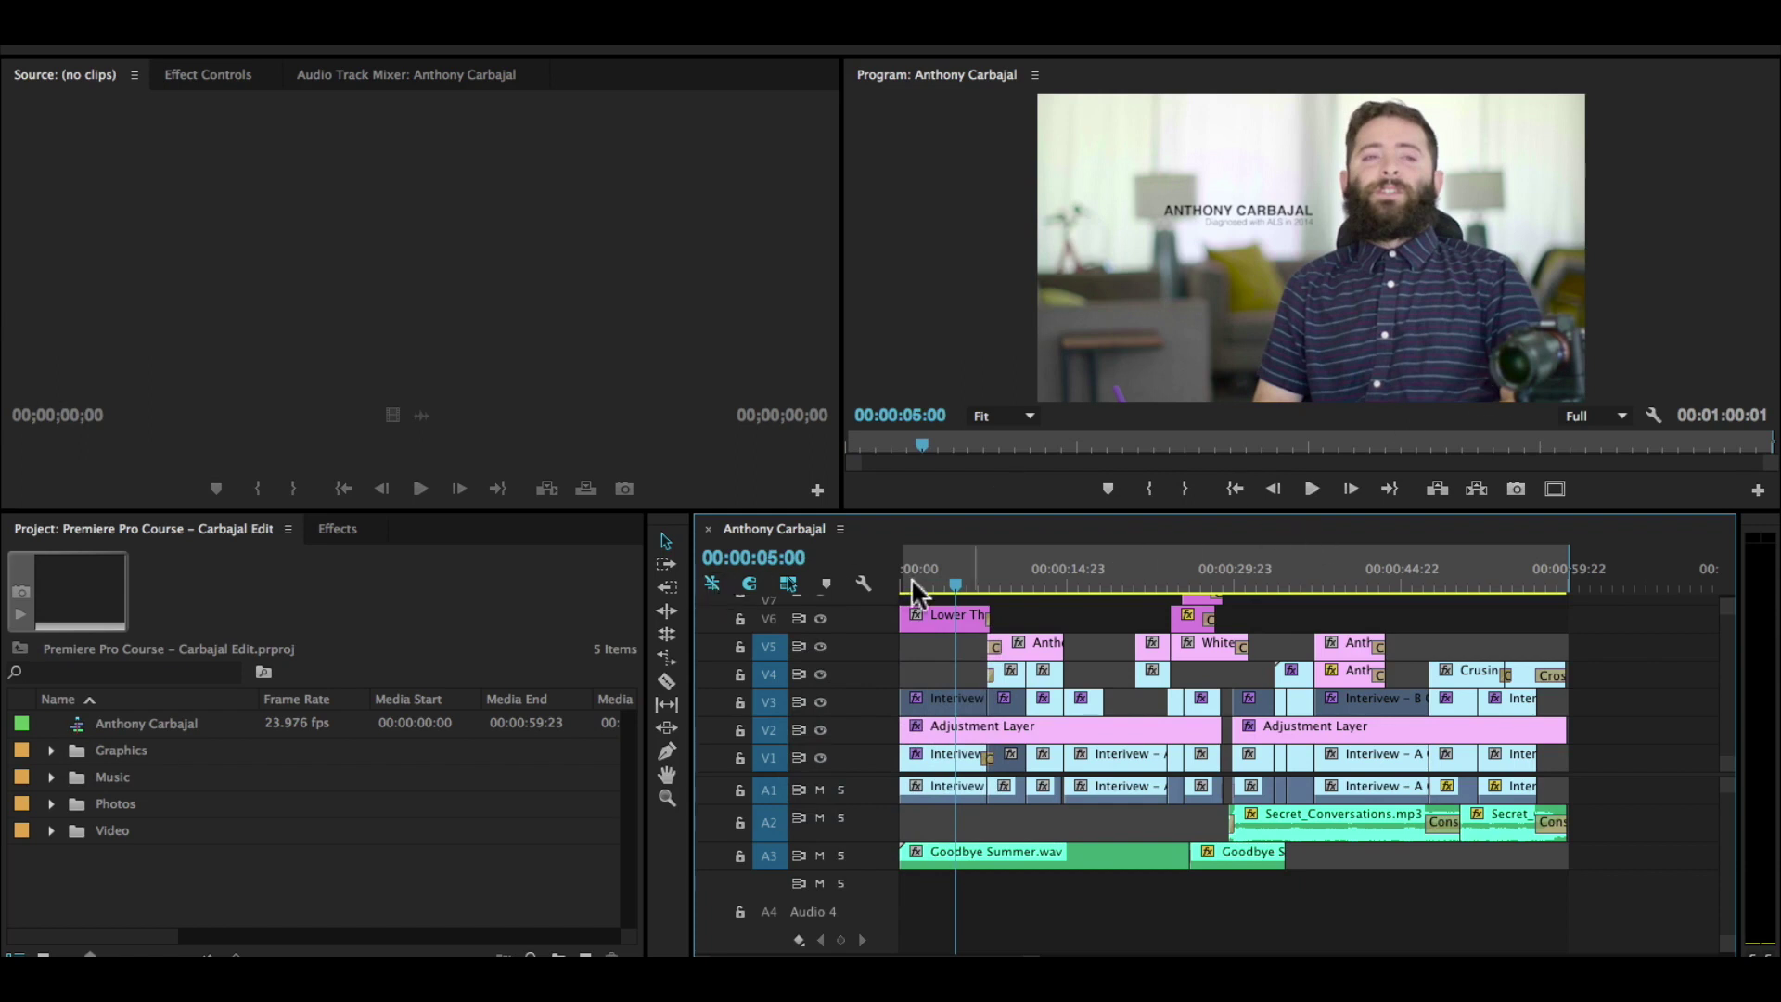
left_click_drag(904, 579, 894, 584)
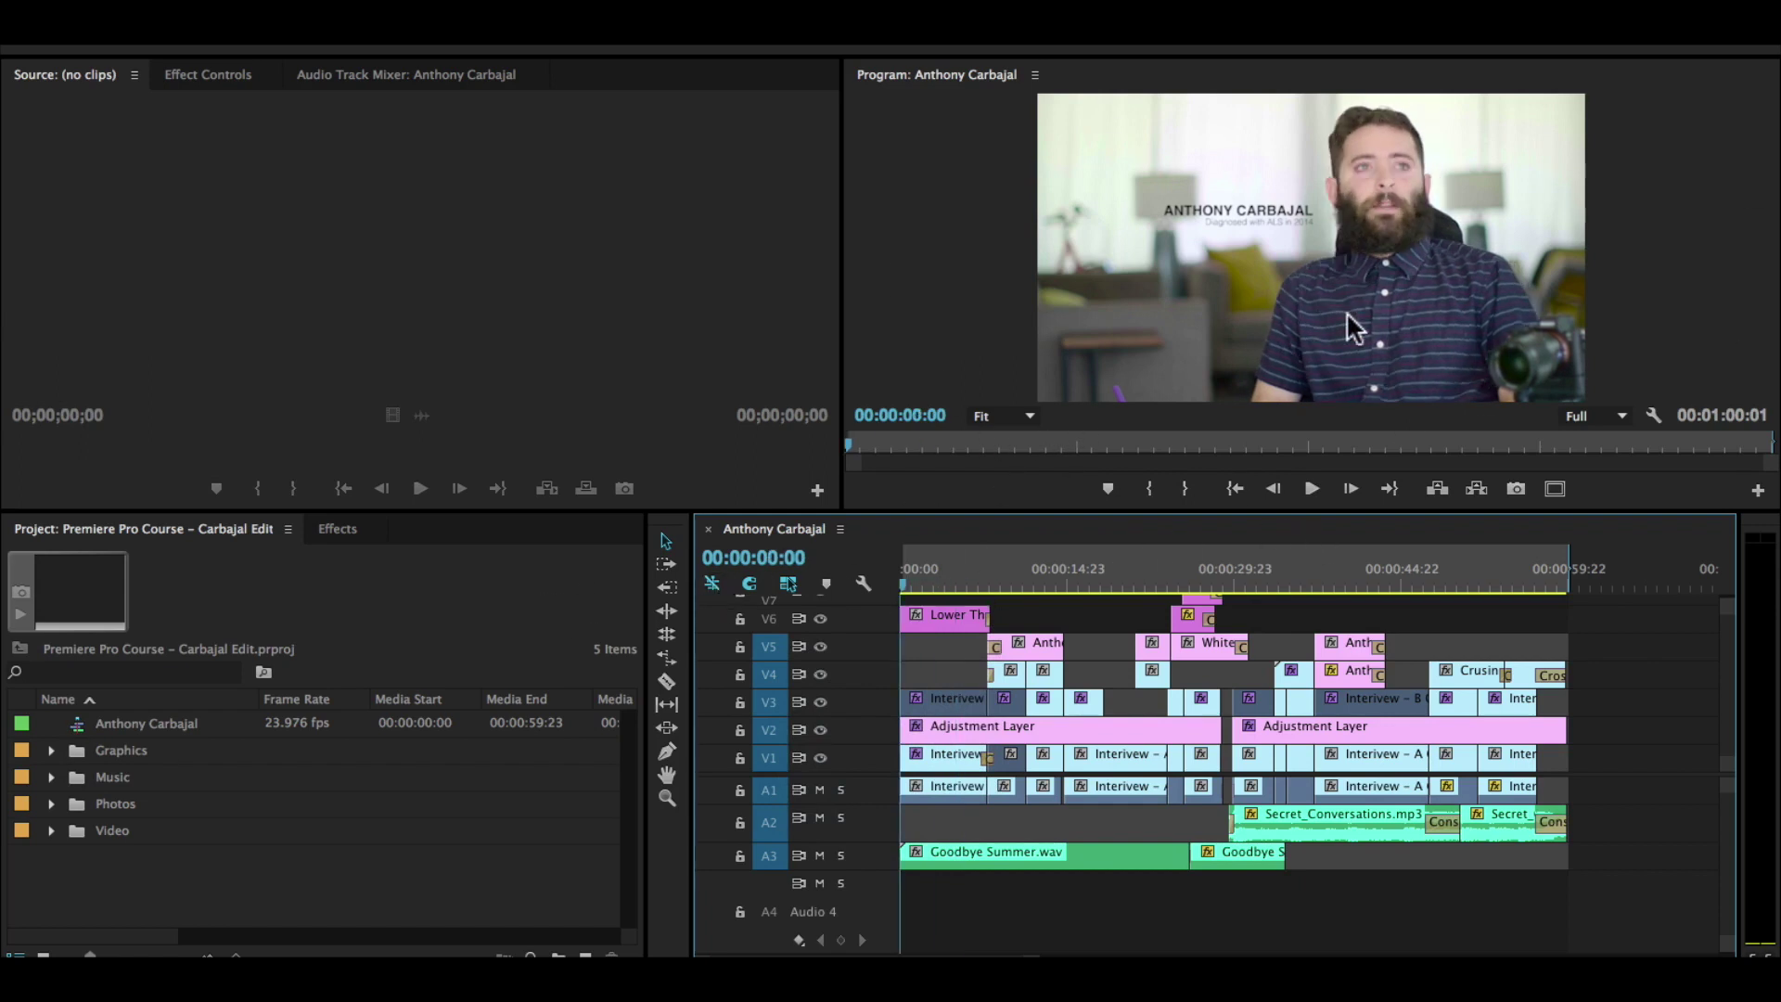
key("space")
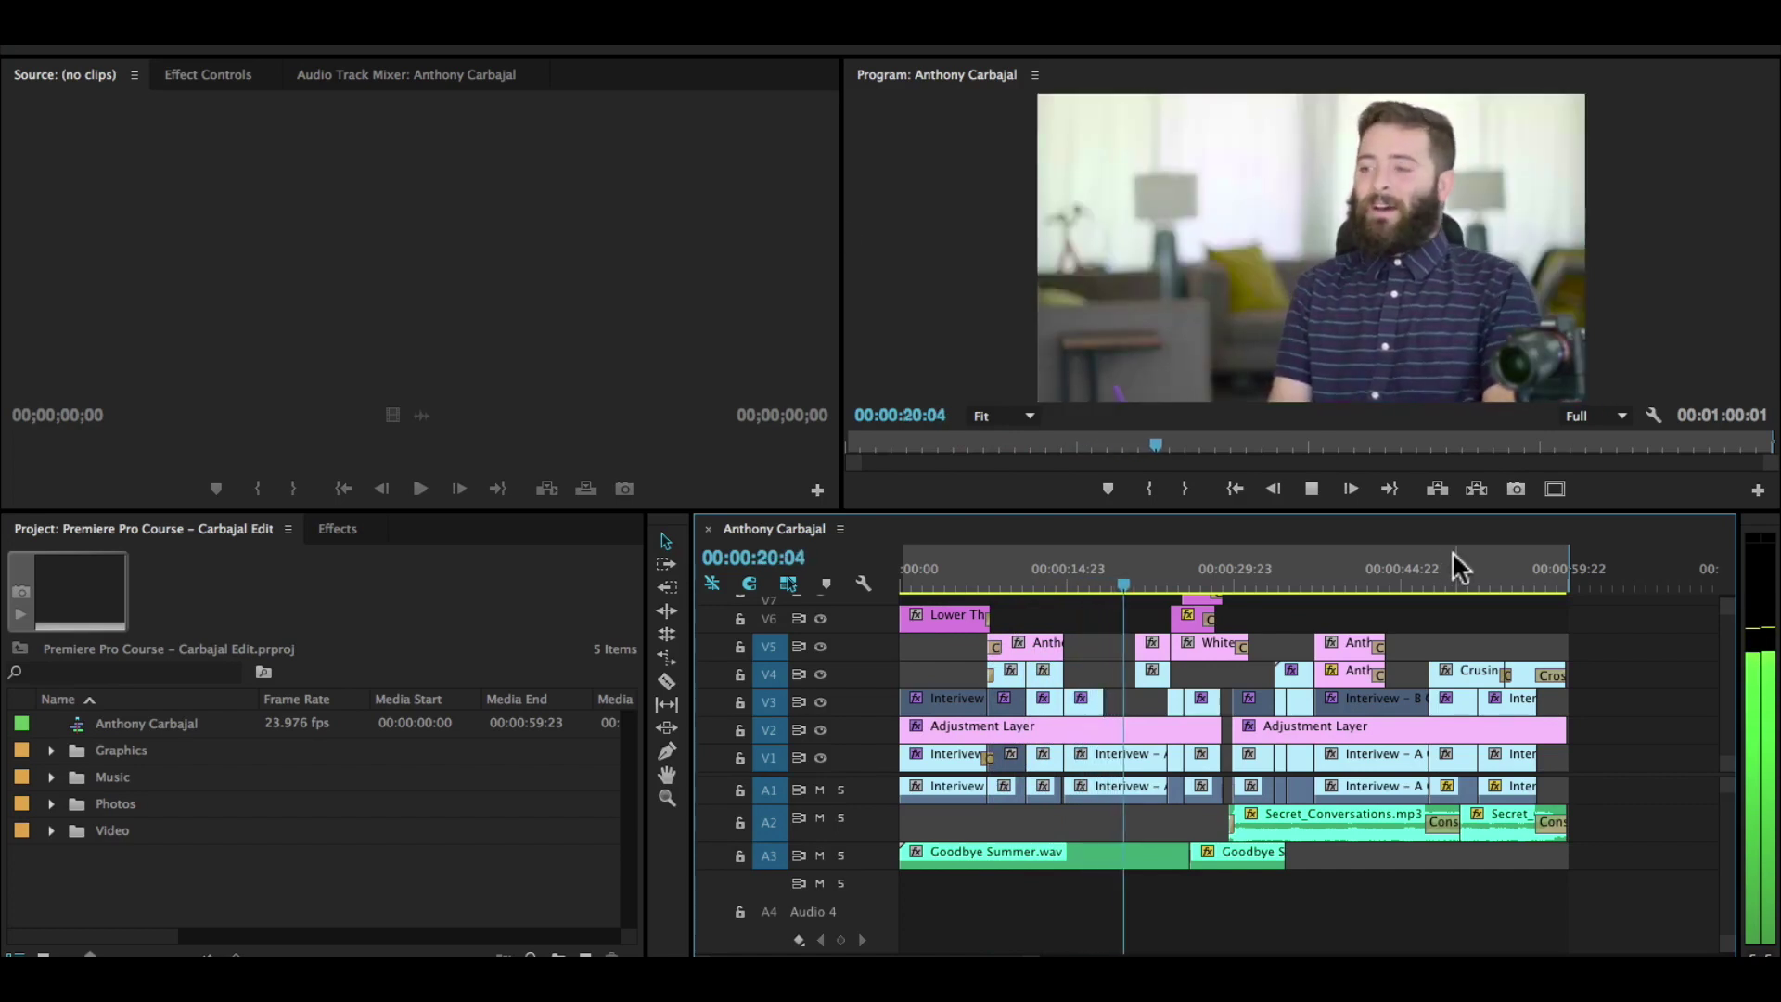
key("space")
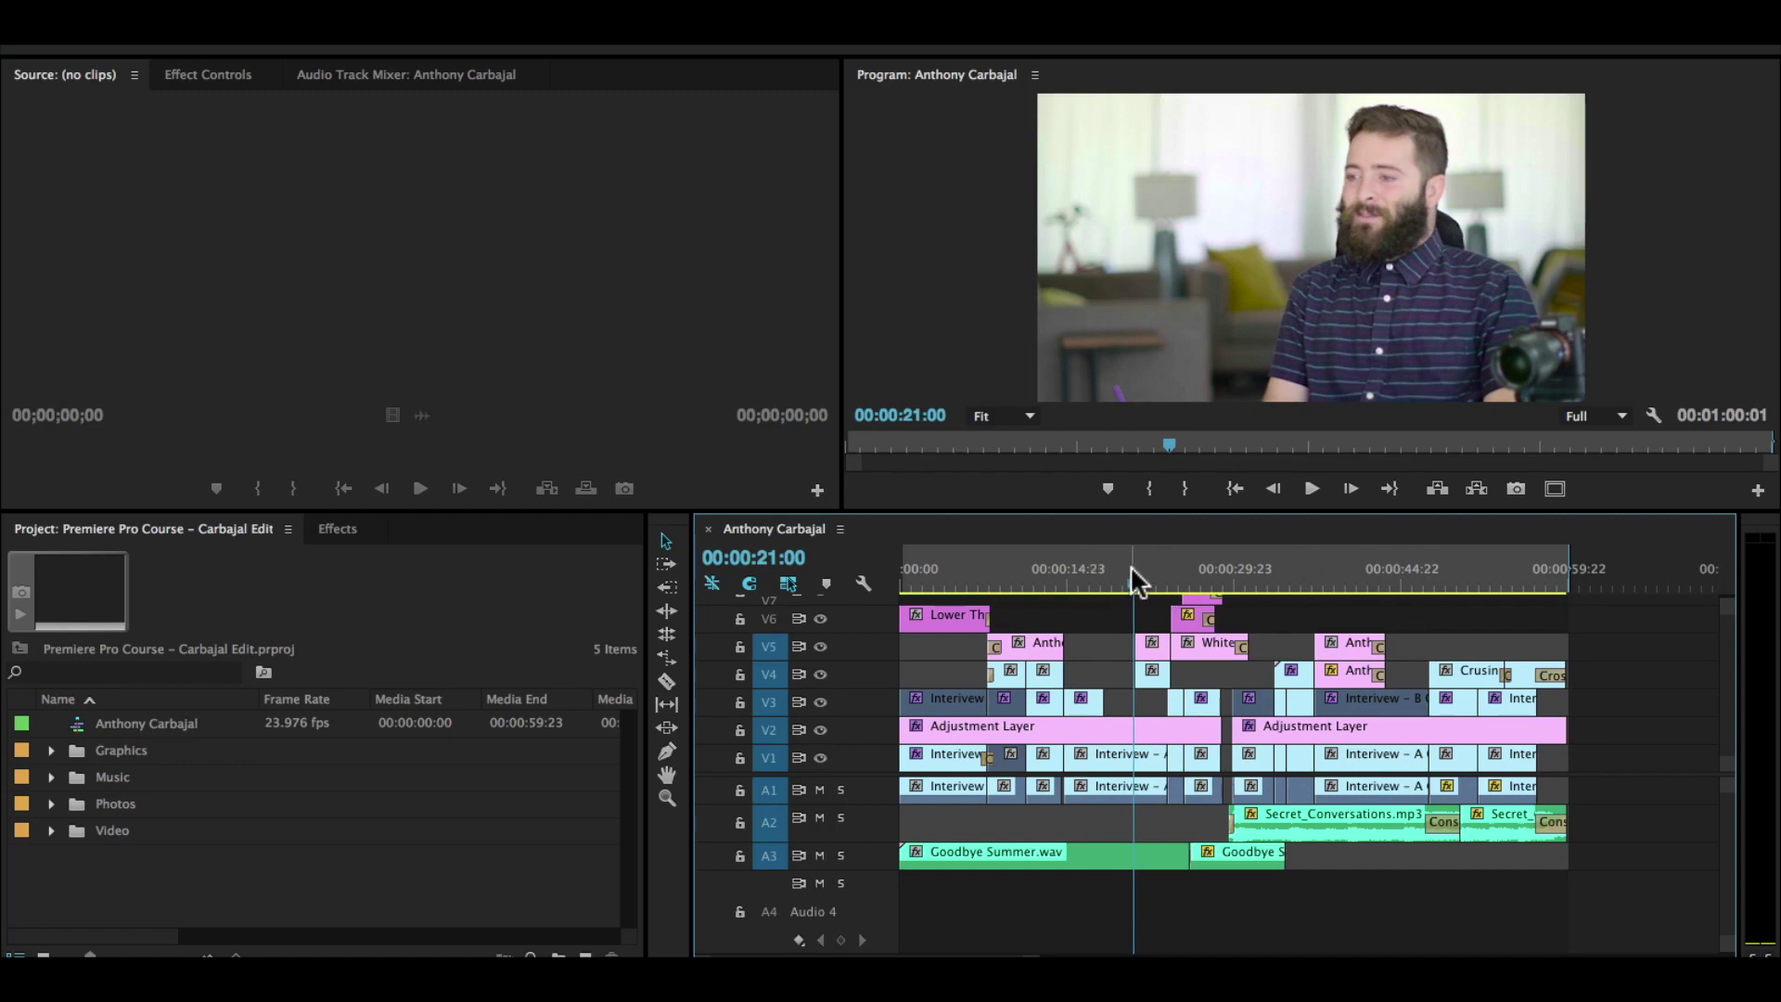
left_click_drag(1137, 565, 1338, 584)
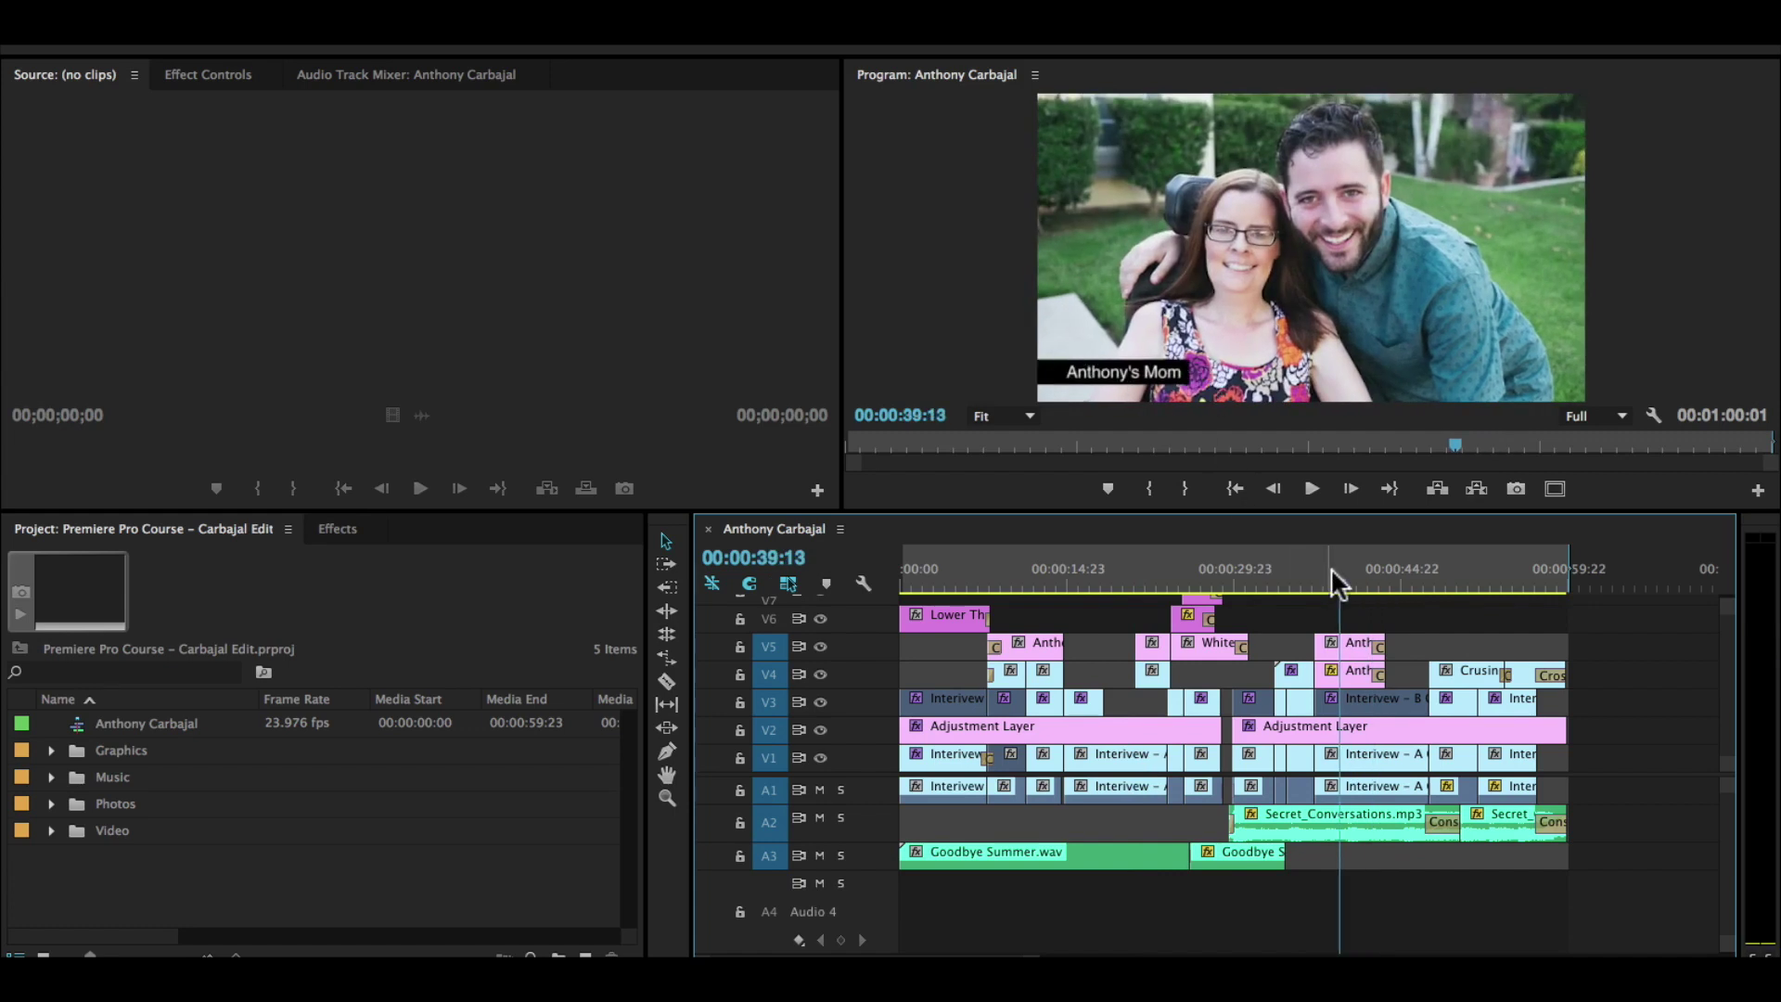
left_click(1214, 577)
left_click_drag(1215, 576, 950, 579)
key("space")
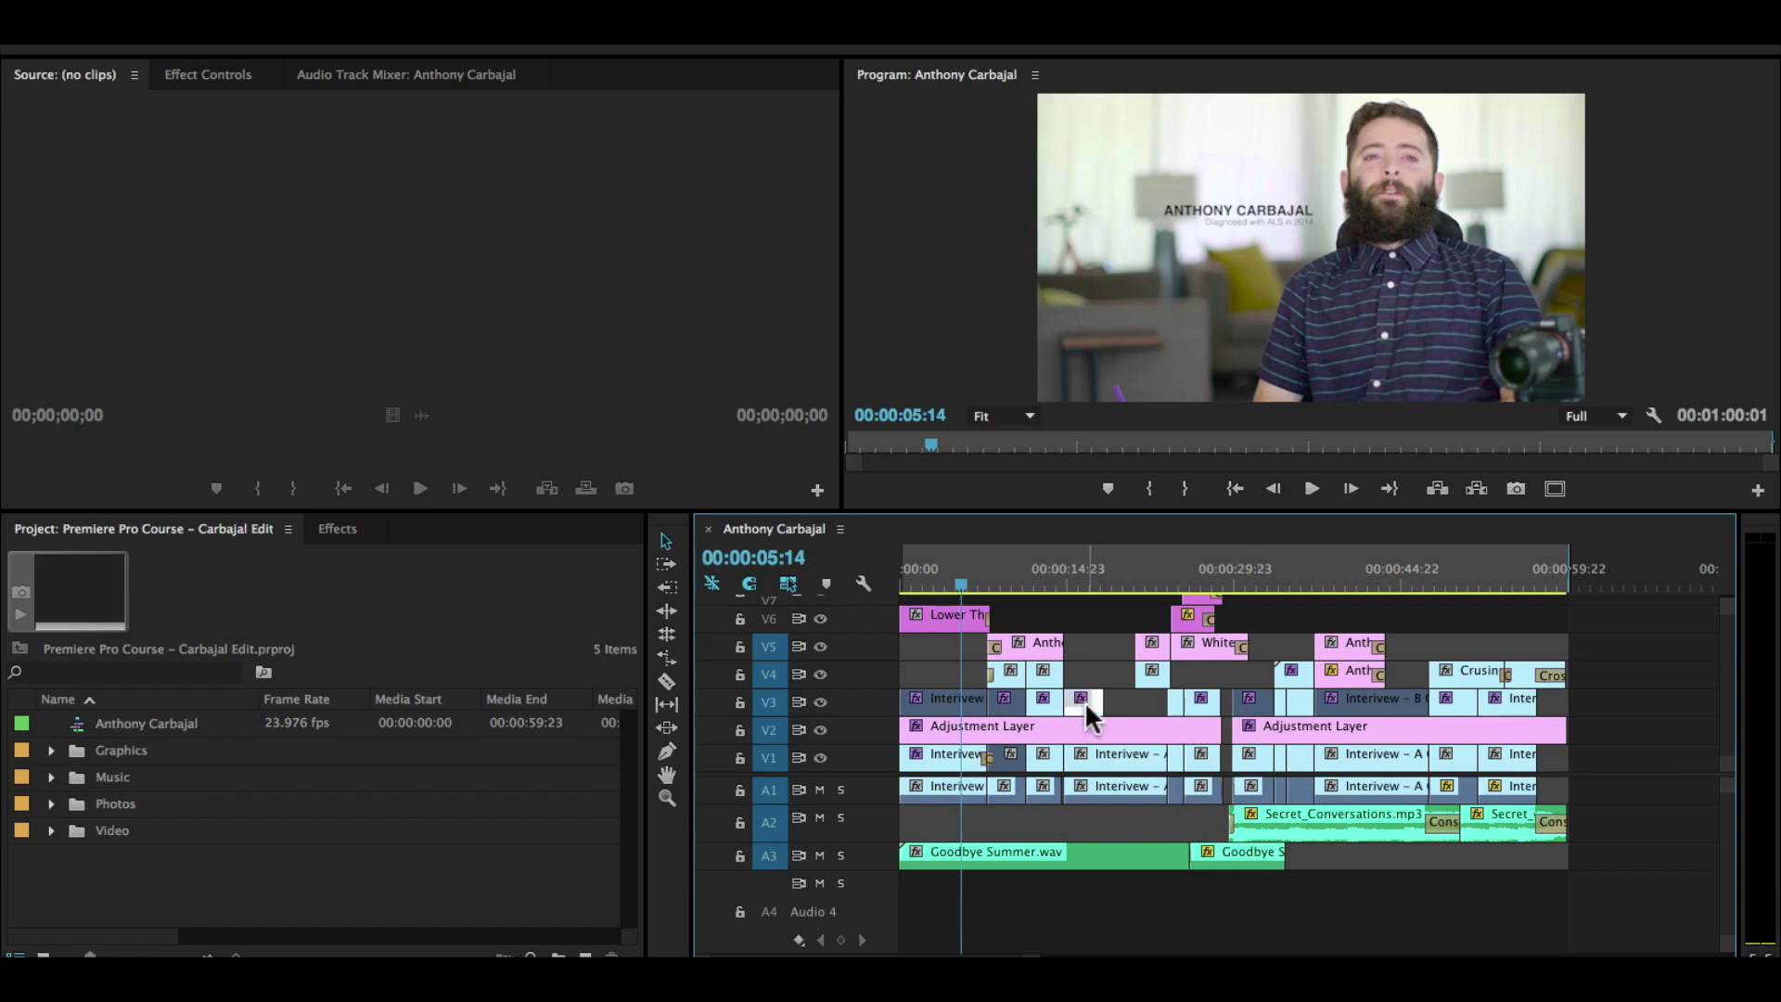
Step: Select the V5 title clip, the V2 Adjustment Layer, then the empty V5 gap
left_click(1016, 650)
left_click(1035, 739)
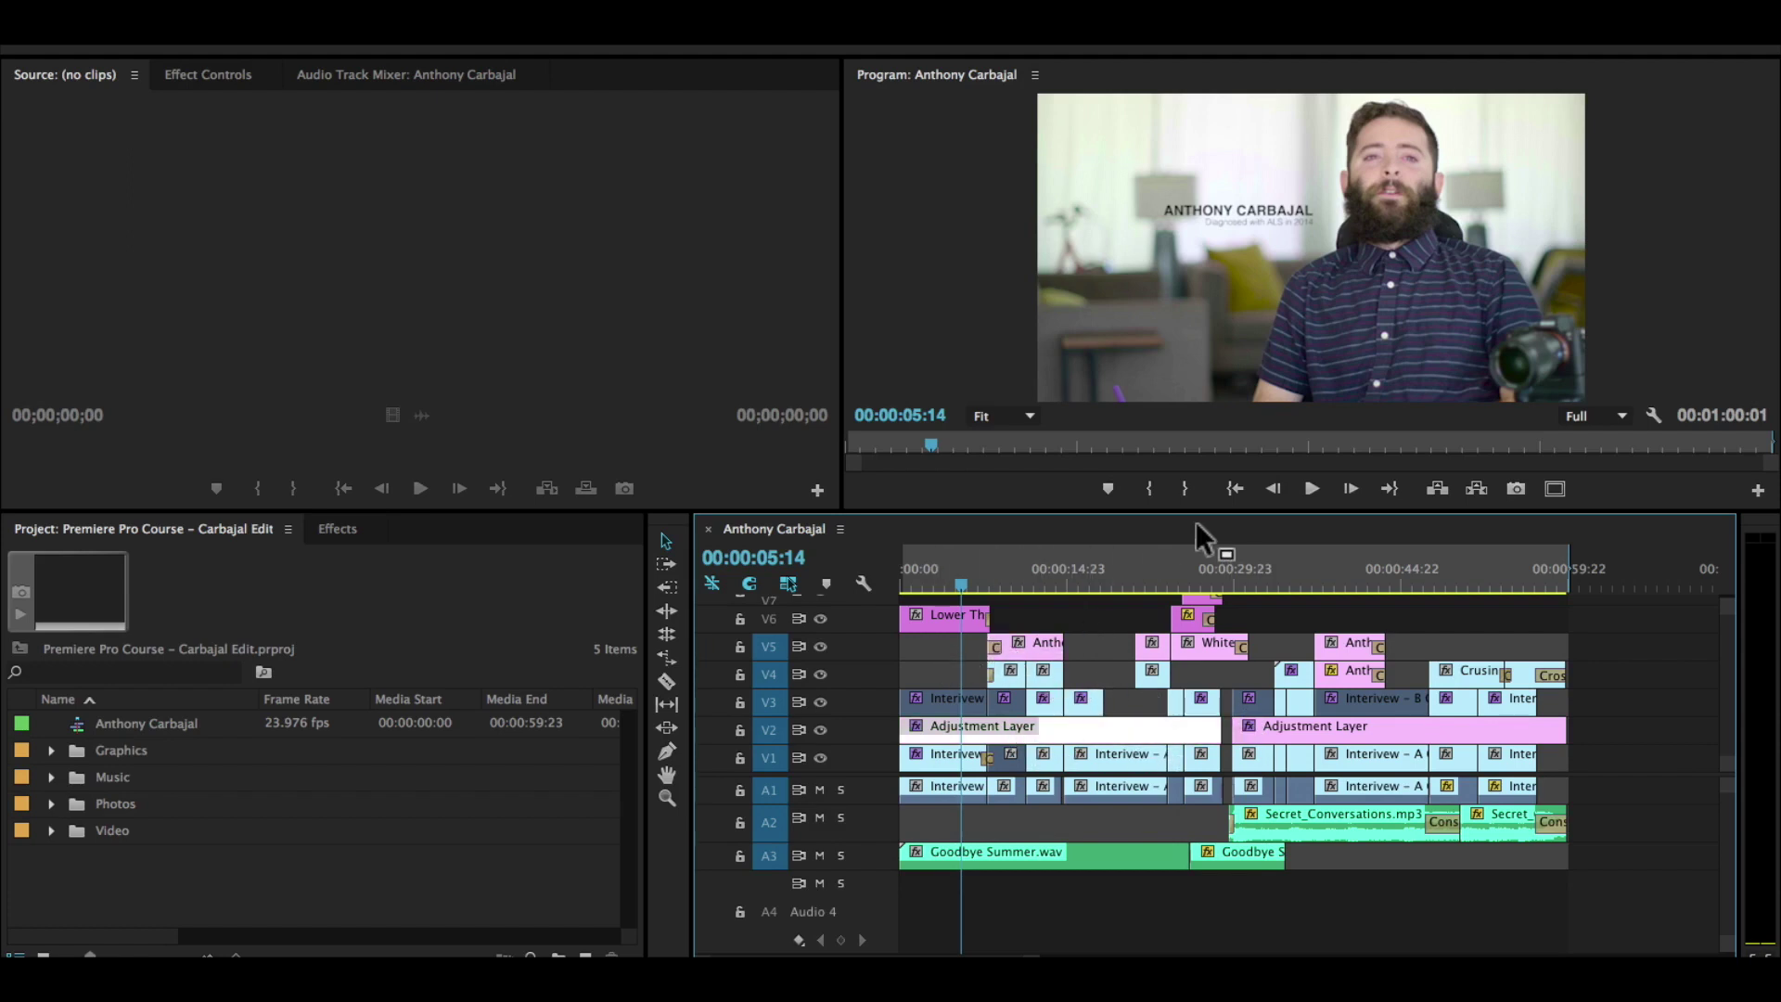
left_click(1105, 638)
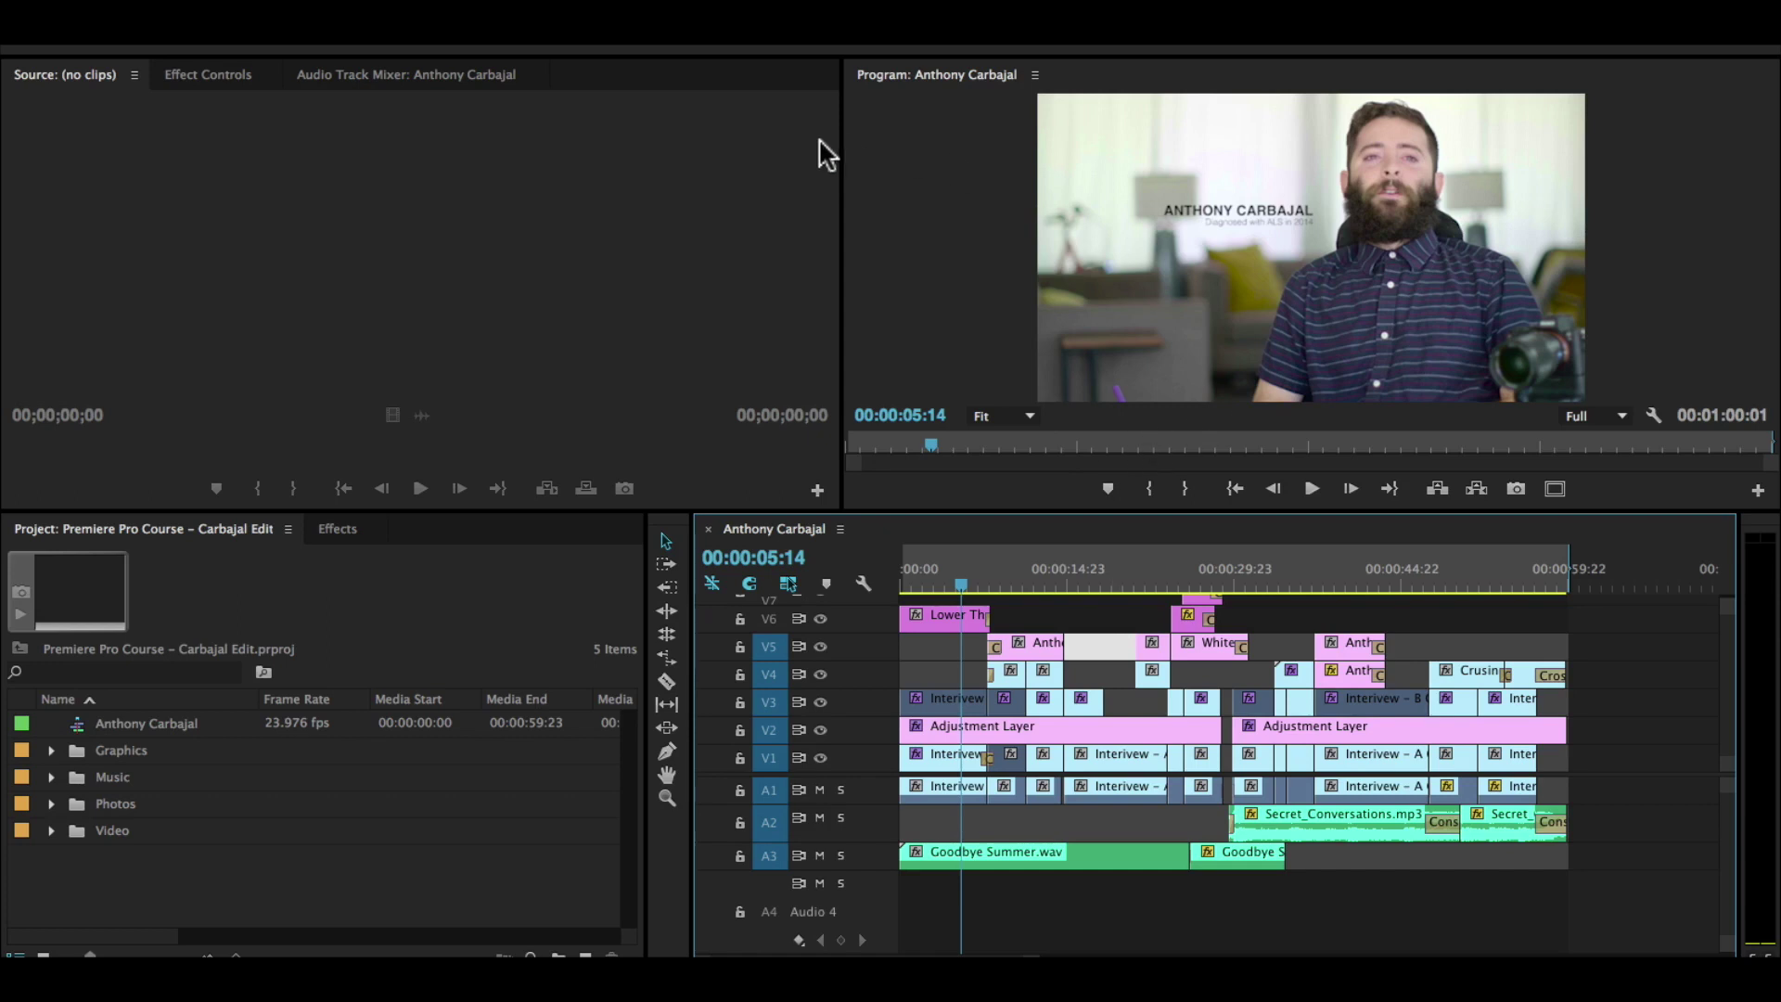
Step: Scrub and play the sequence opening, then step one frame to 00:00:01:02
left_click(893, 577)
mouse_move(893, 577)
left_mouse_down()
mouse_move(1237, 575)
mouse_move(871, 584)
left_mouse_up()
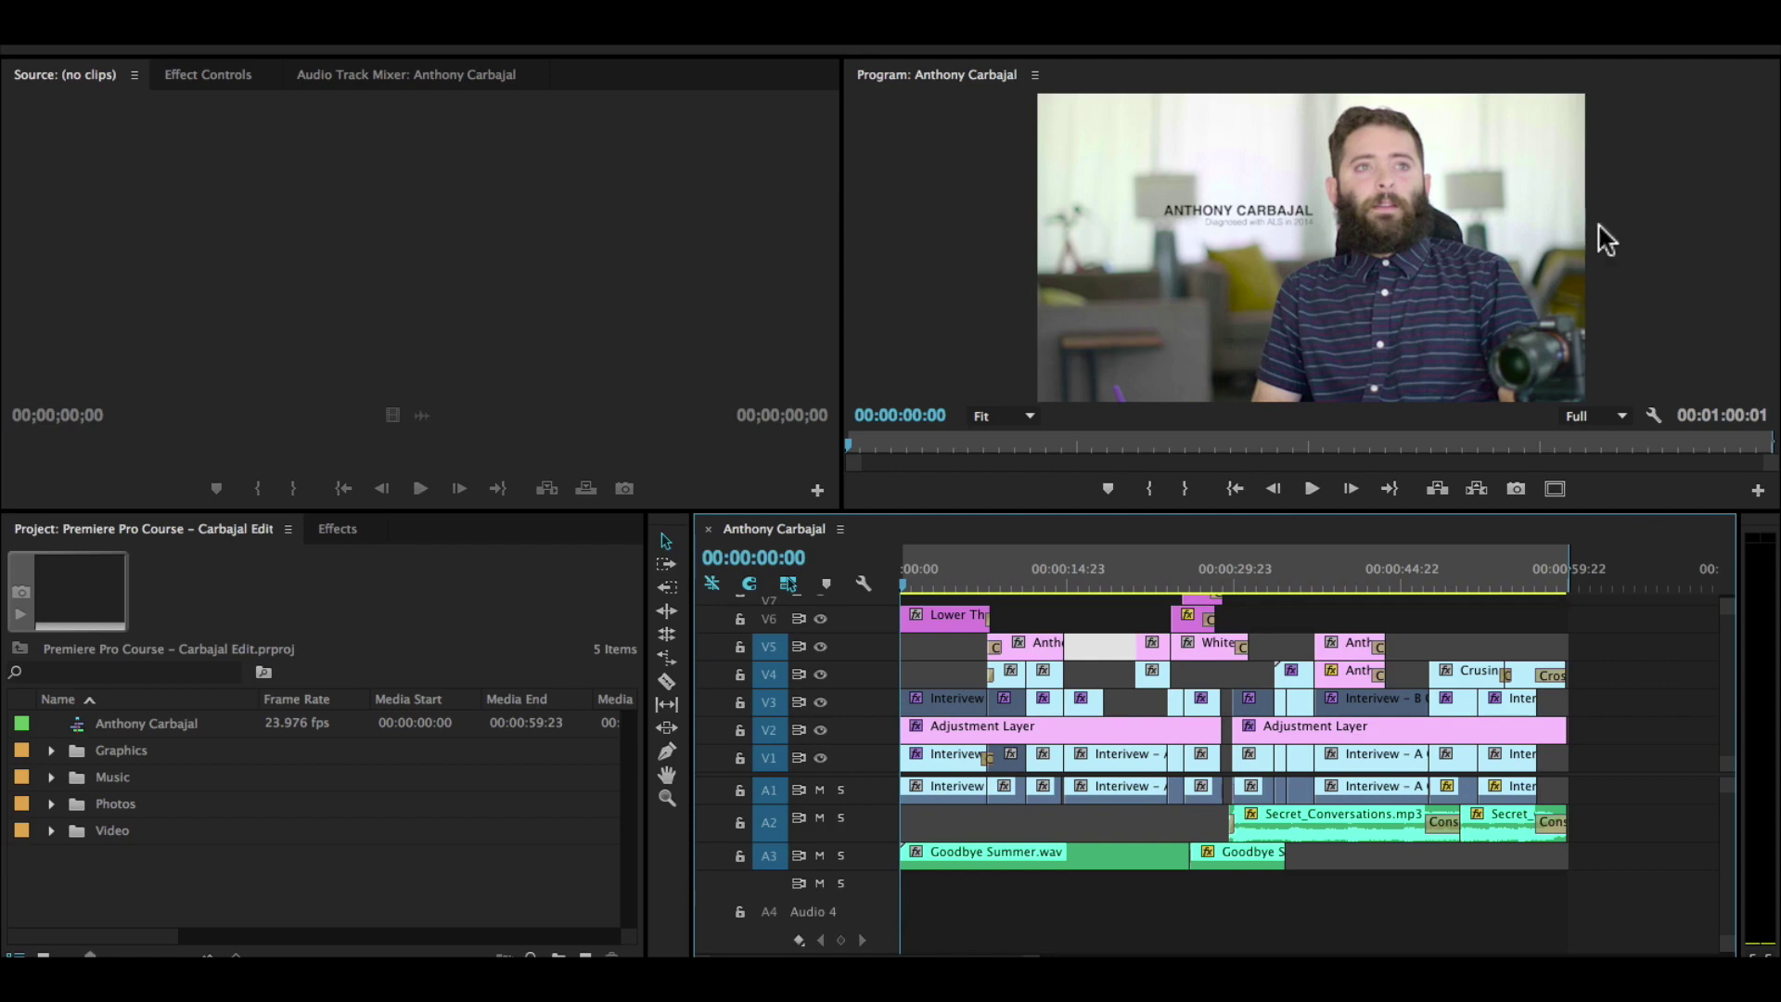
left_click_drag(948, 579, 762, 603)
key("space")
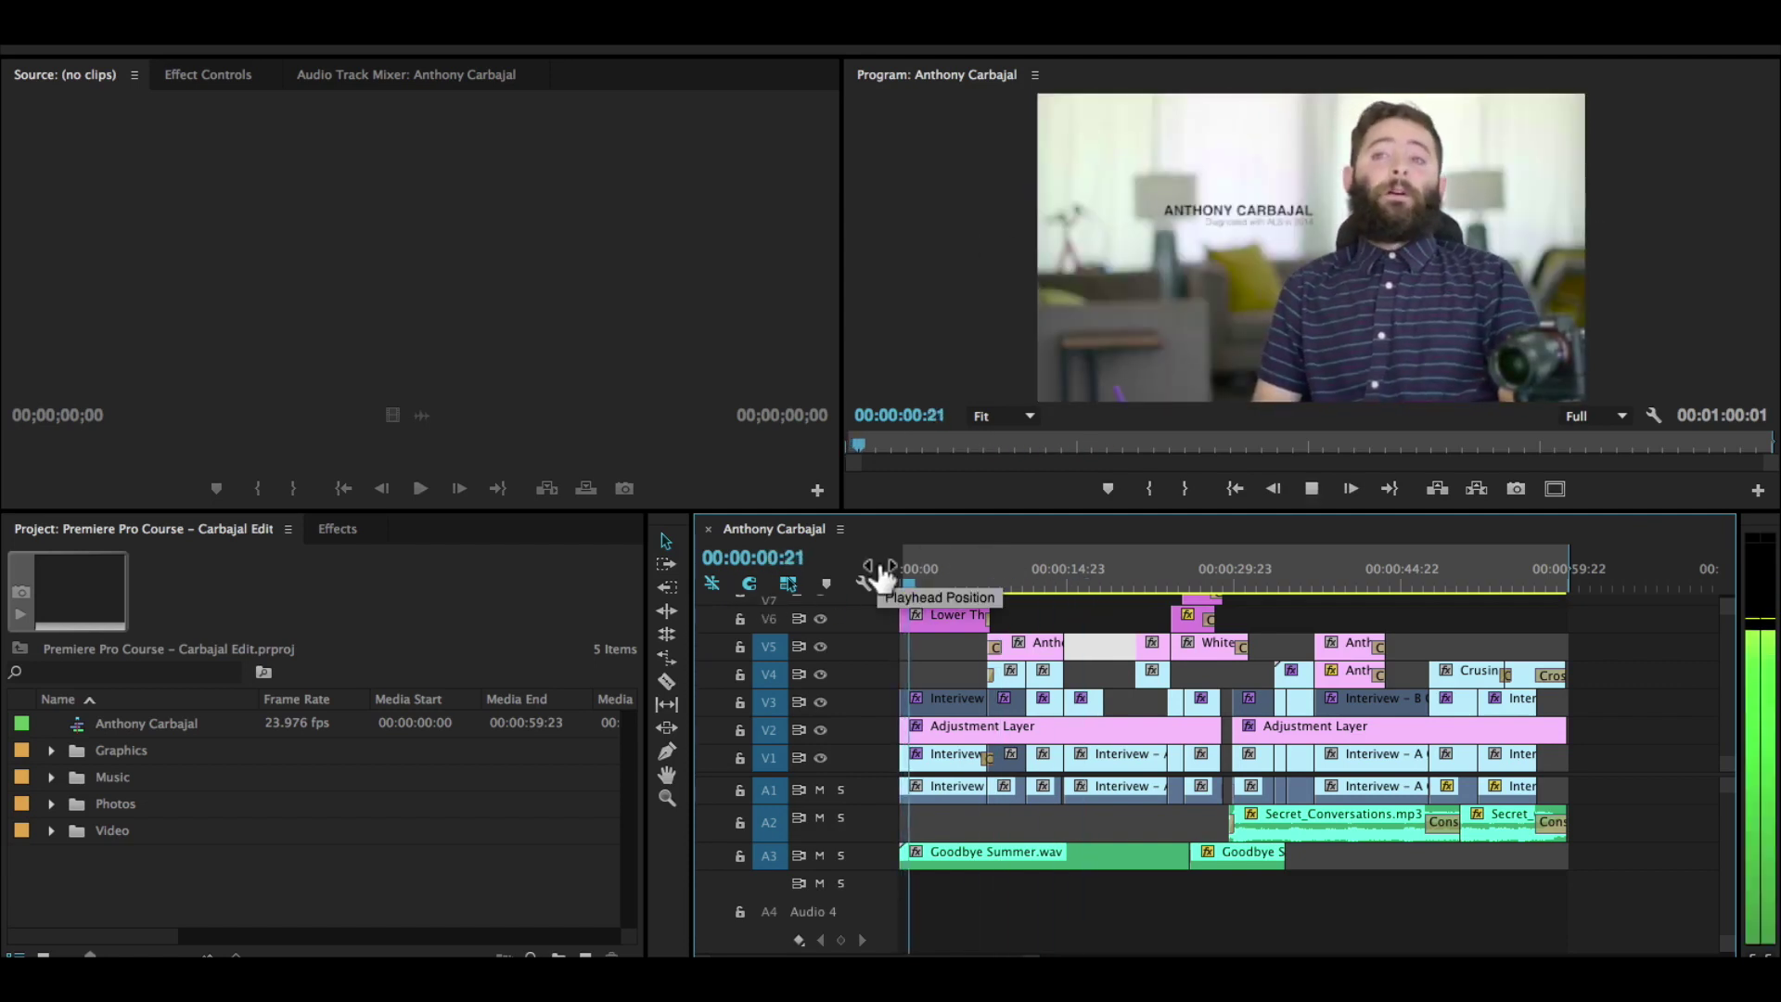
key("space")
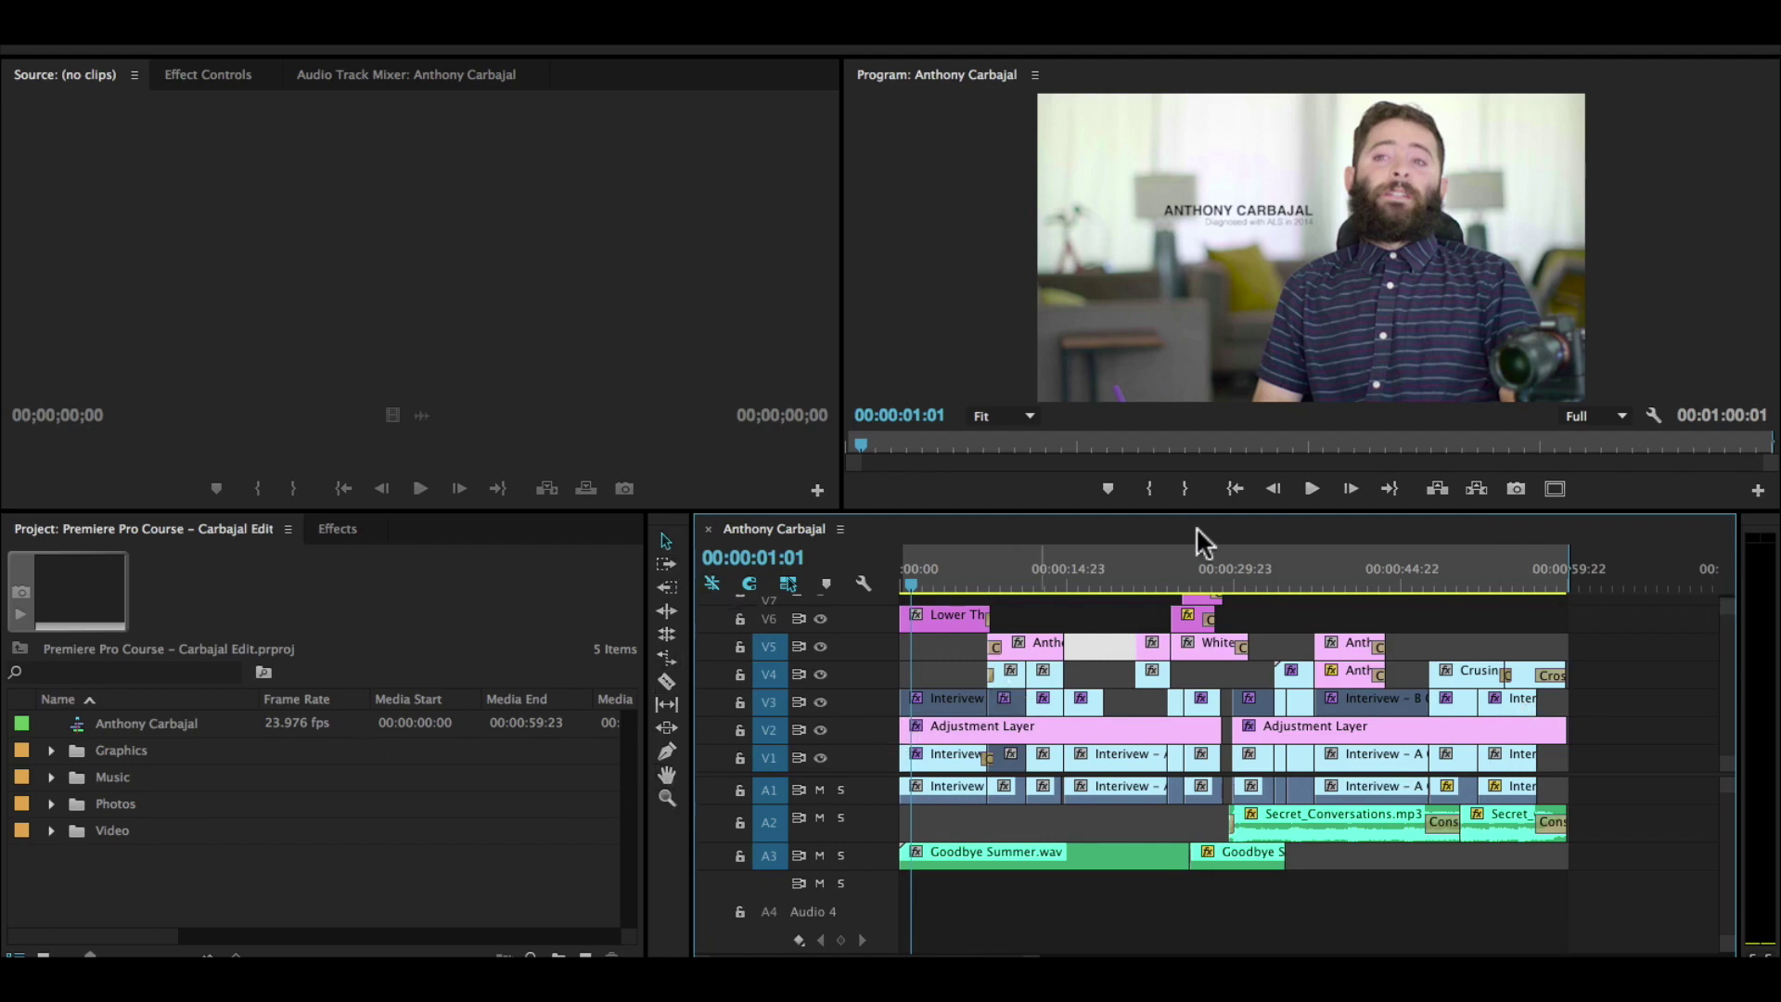
key("Right")
Step: Flip through the Effect Controls and Audio Track Mixer tabs, returning to the empty Source monitor
left_click(221, 76)
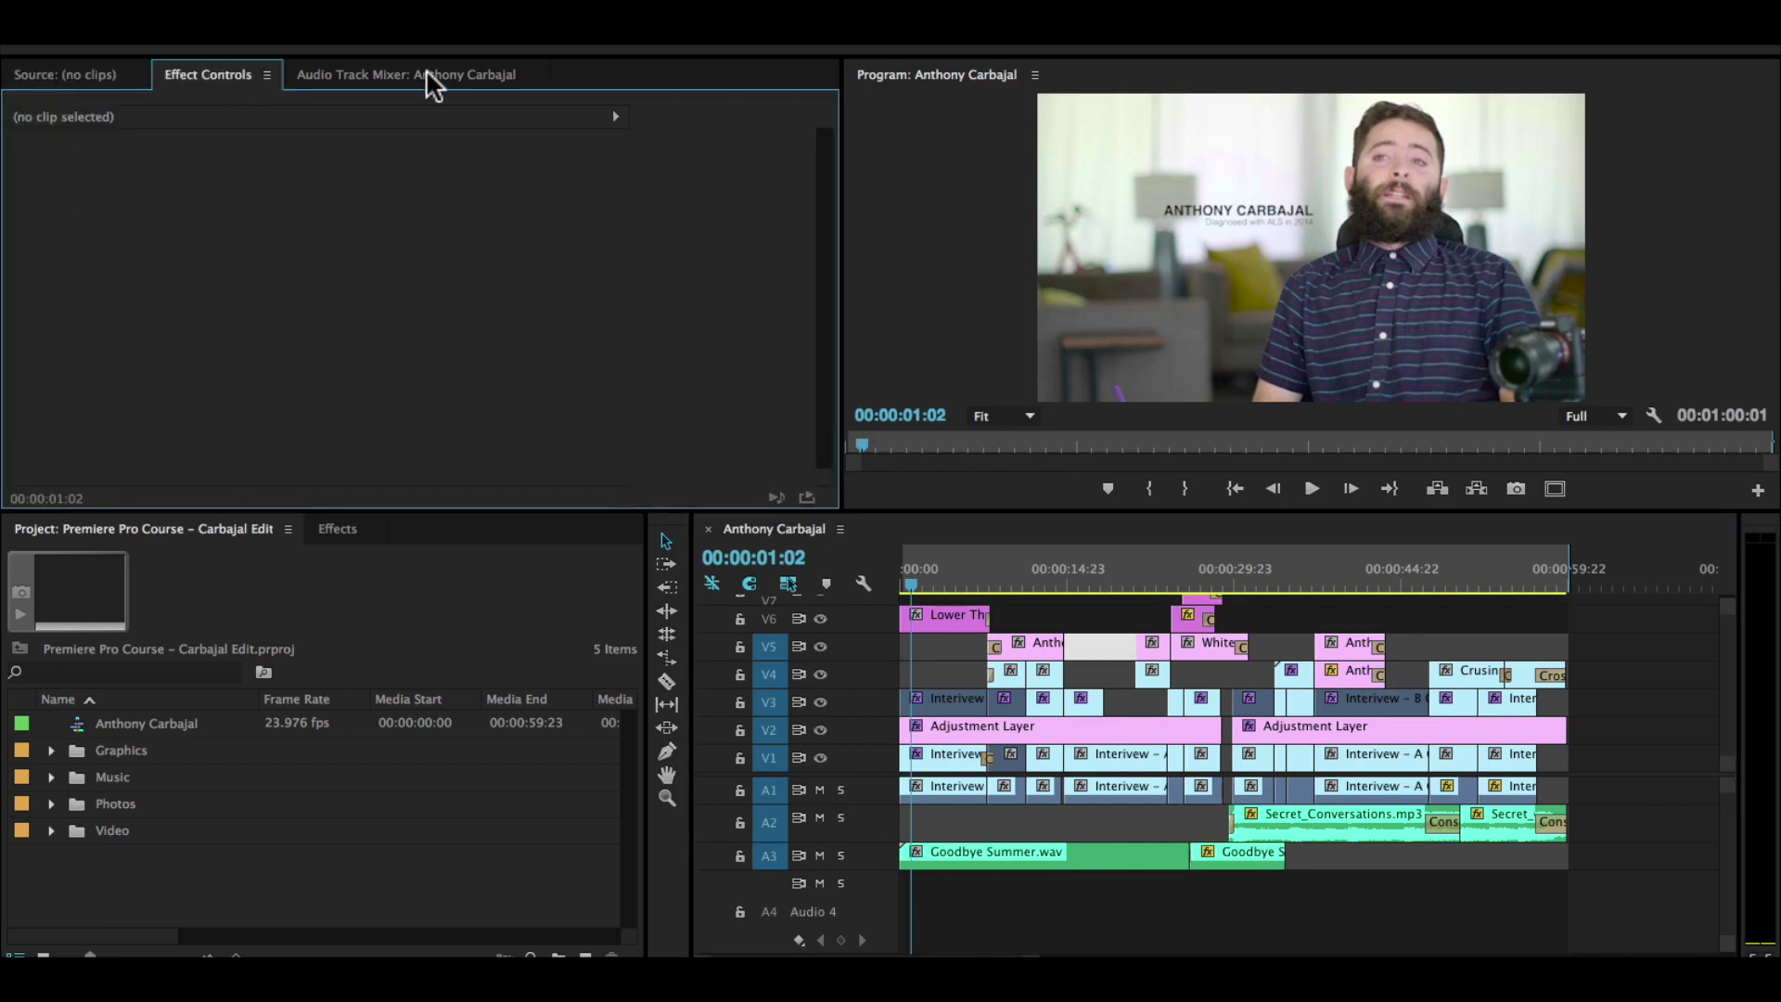
left_click(408, 80)
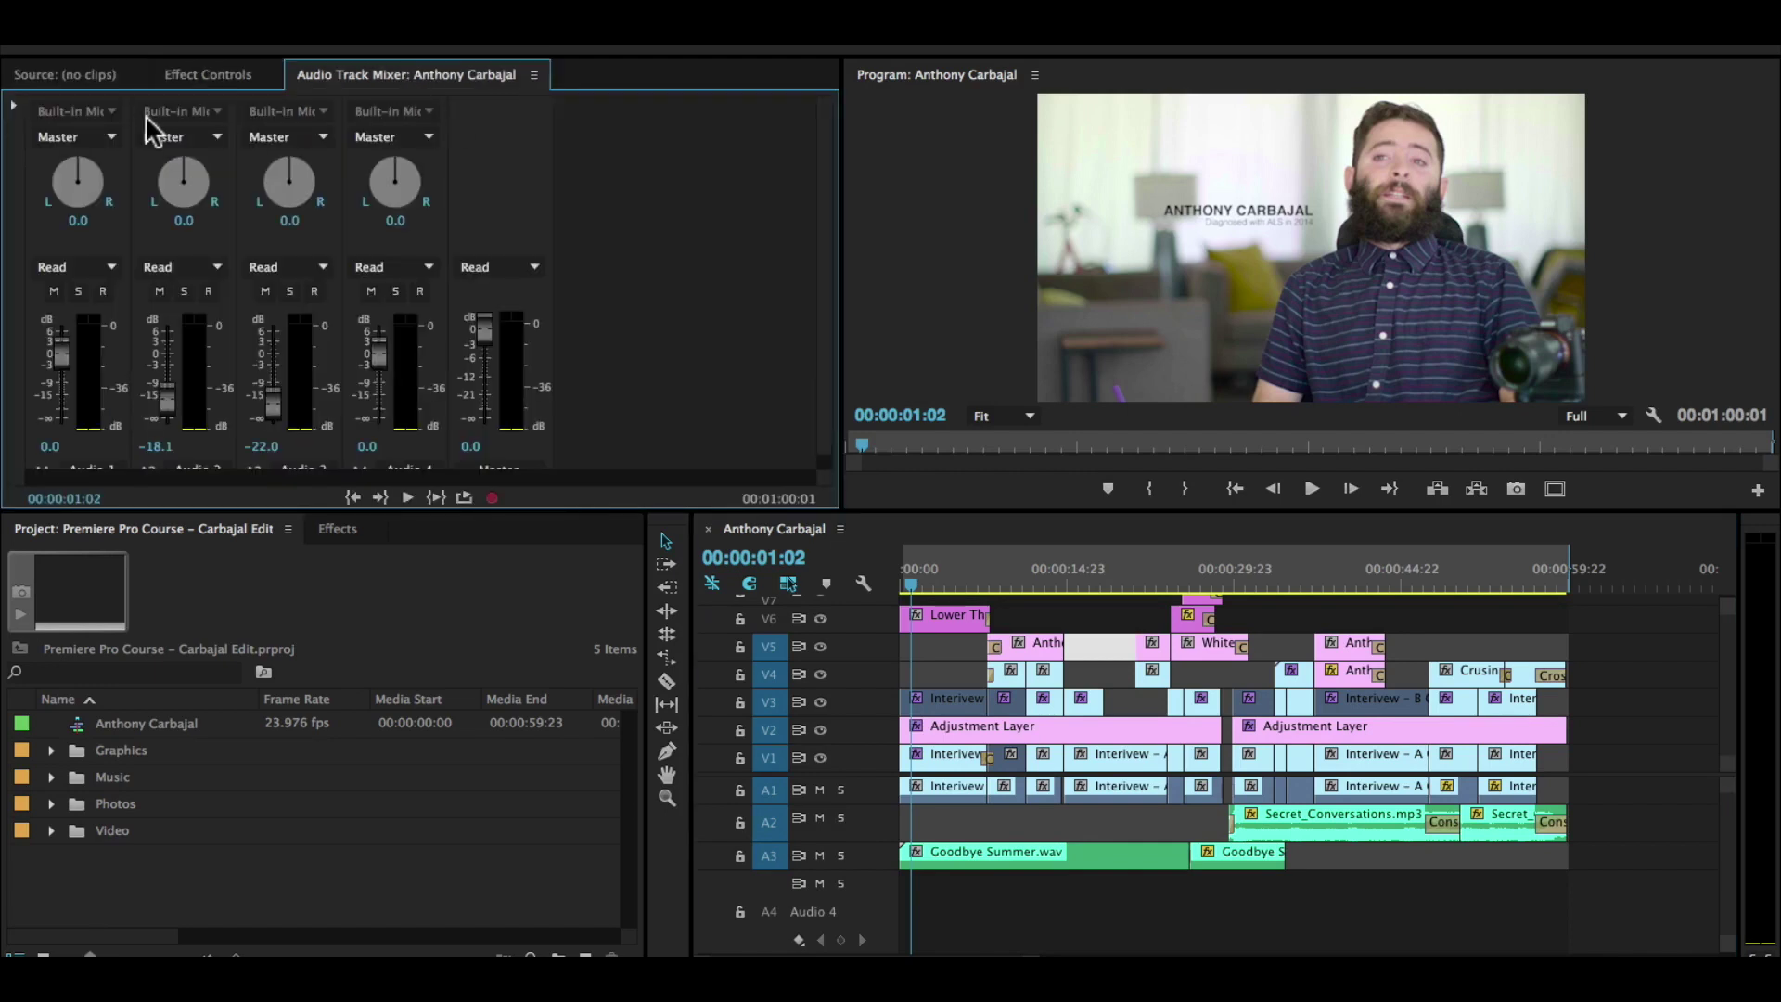
left_click(47, 76)
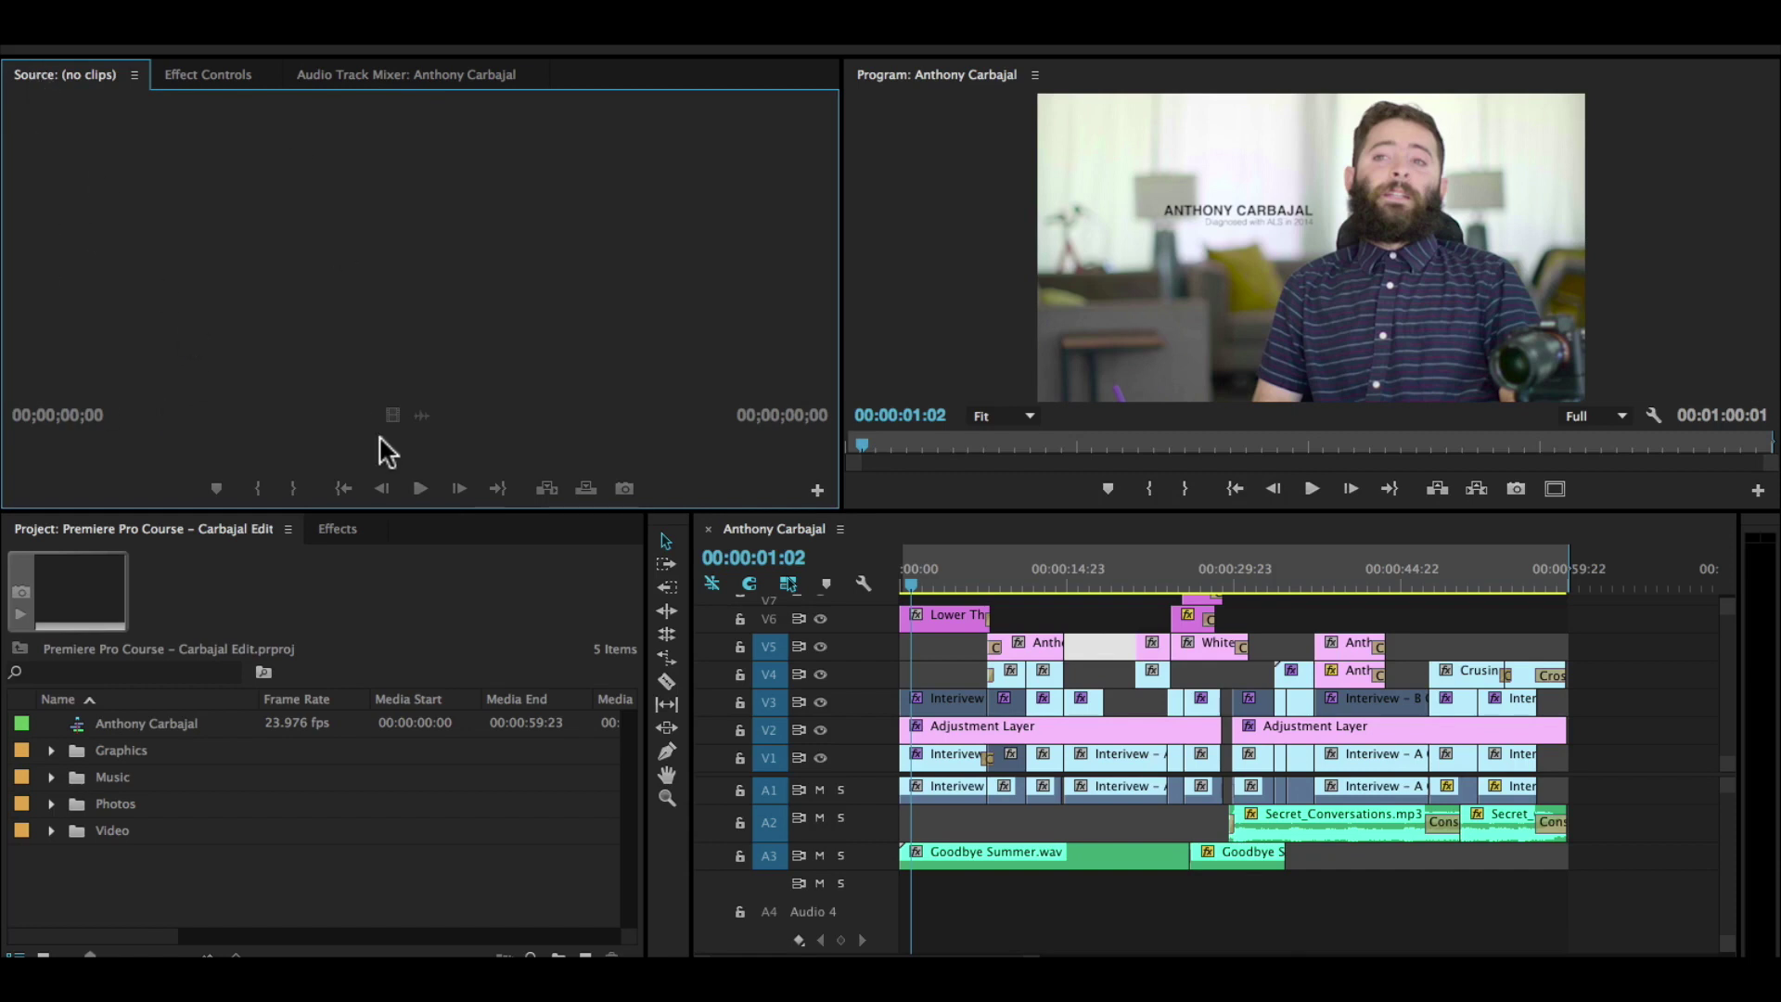
Step: Load Interview - A Camera.mp4 from Video > interview into Source and play a section
left_click(51, 829)
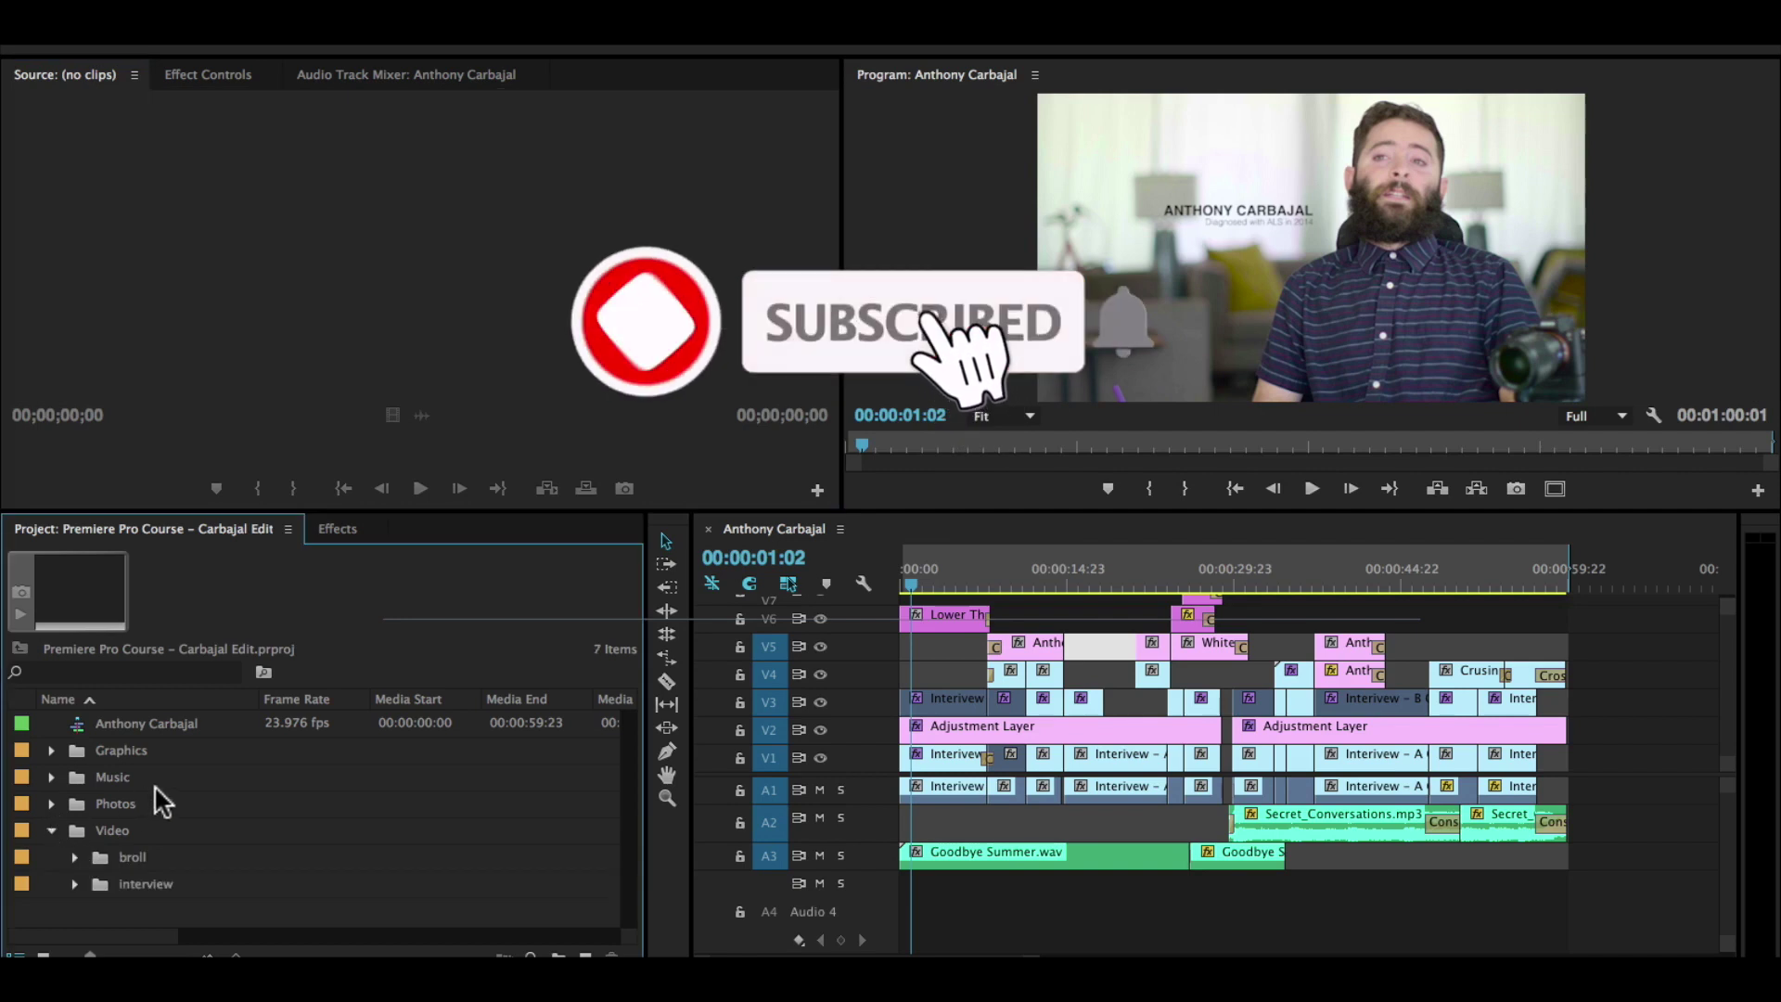
left_click(75, 884)
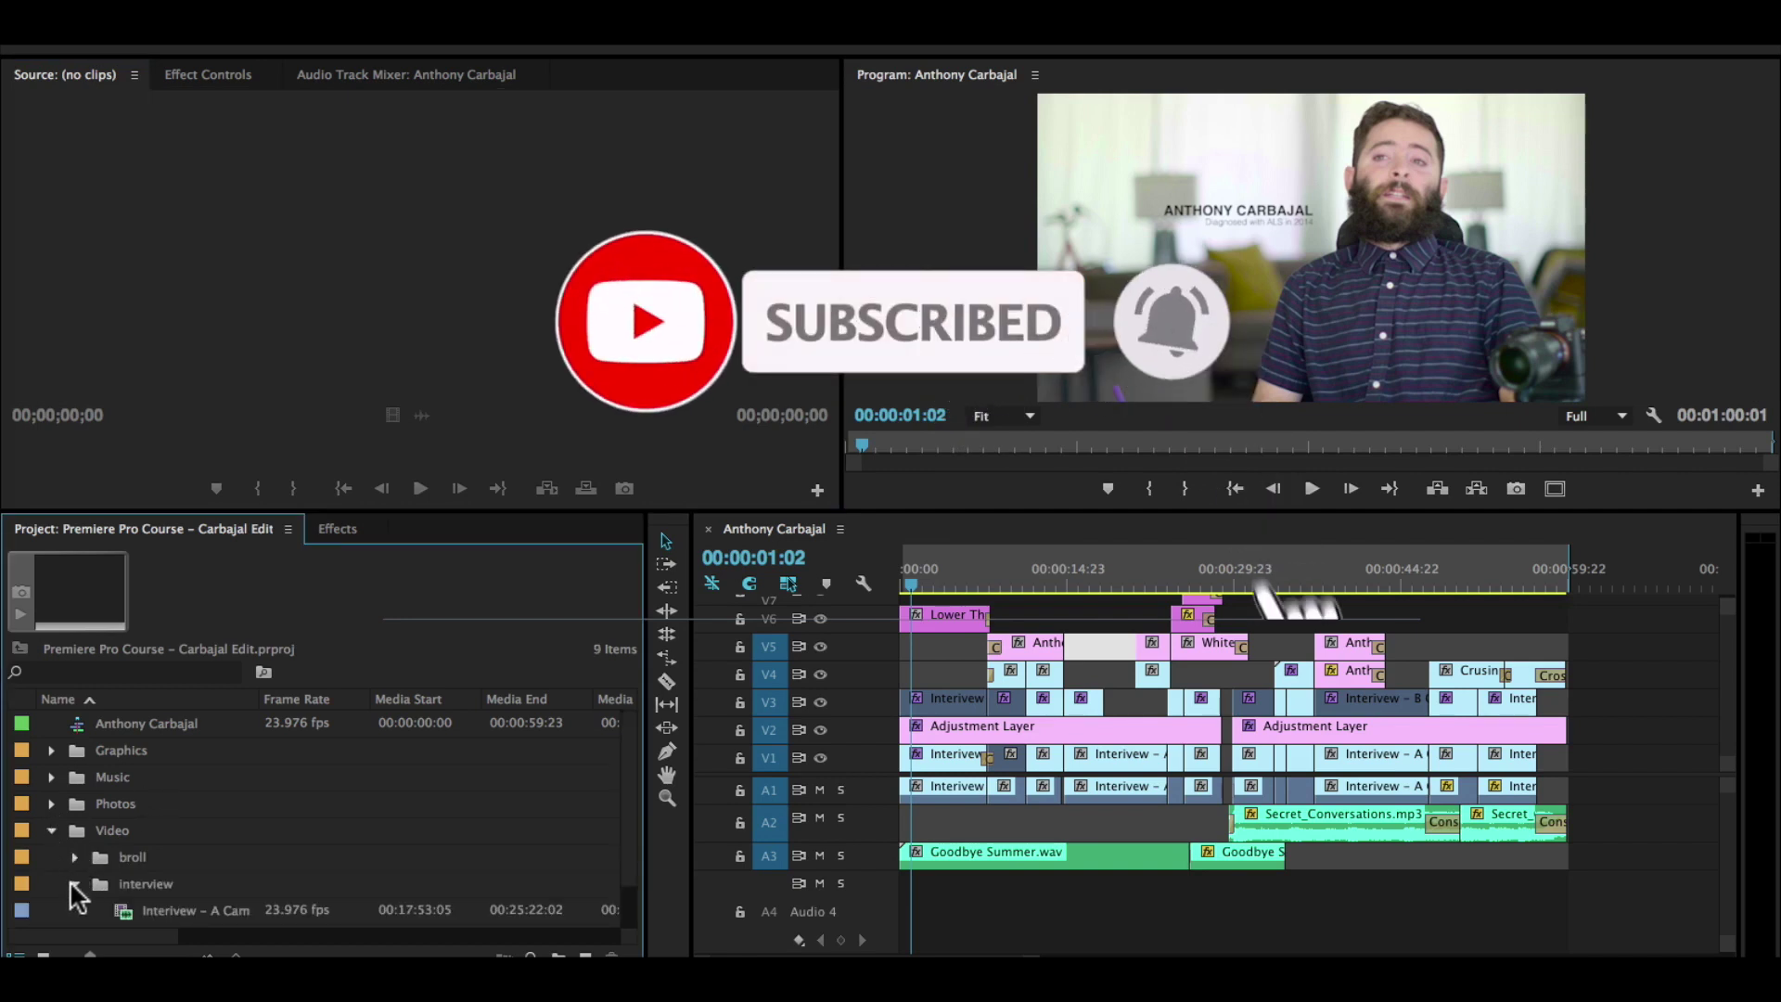
scroll(331, 796, "down", 1)
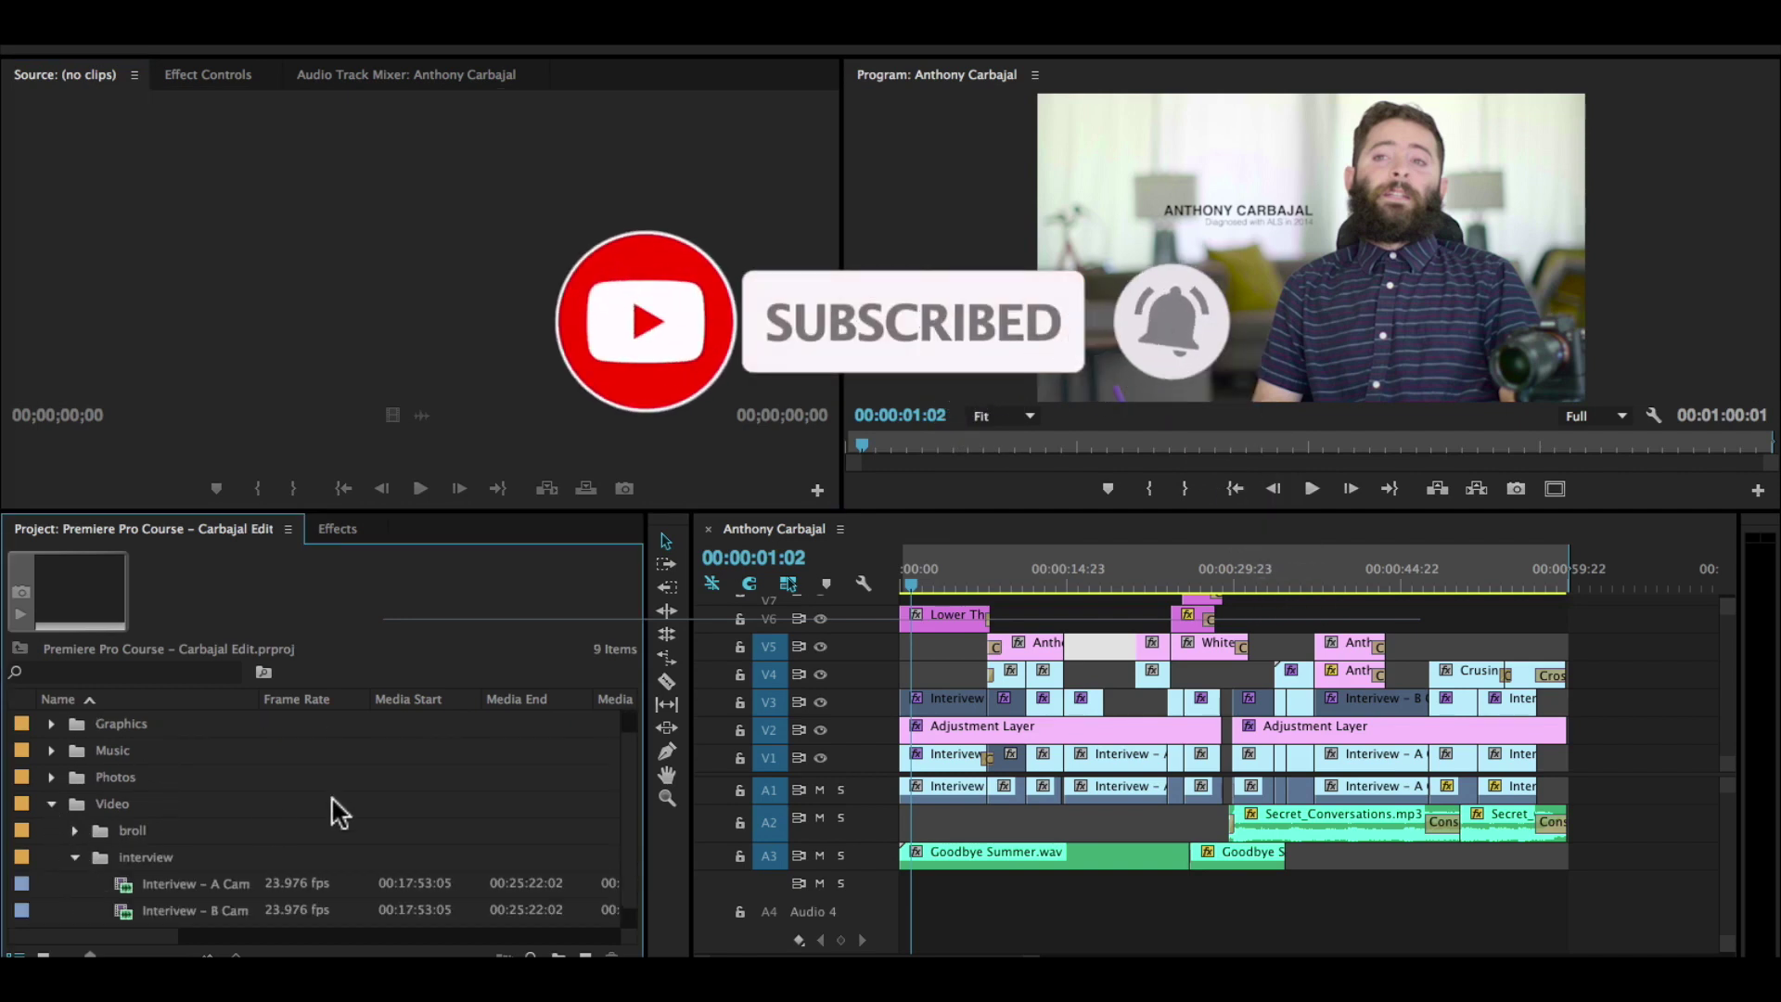
double_click(171, 881)
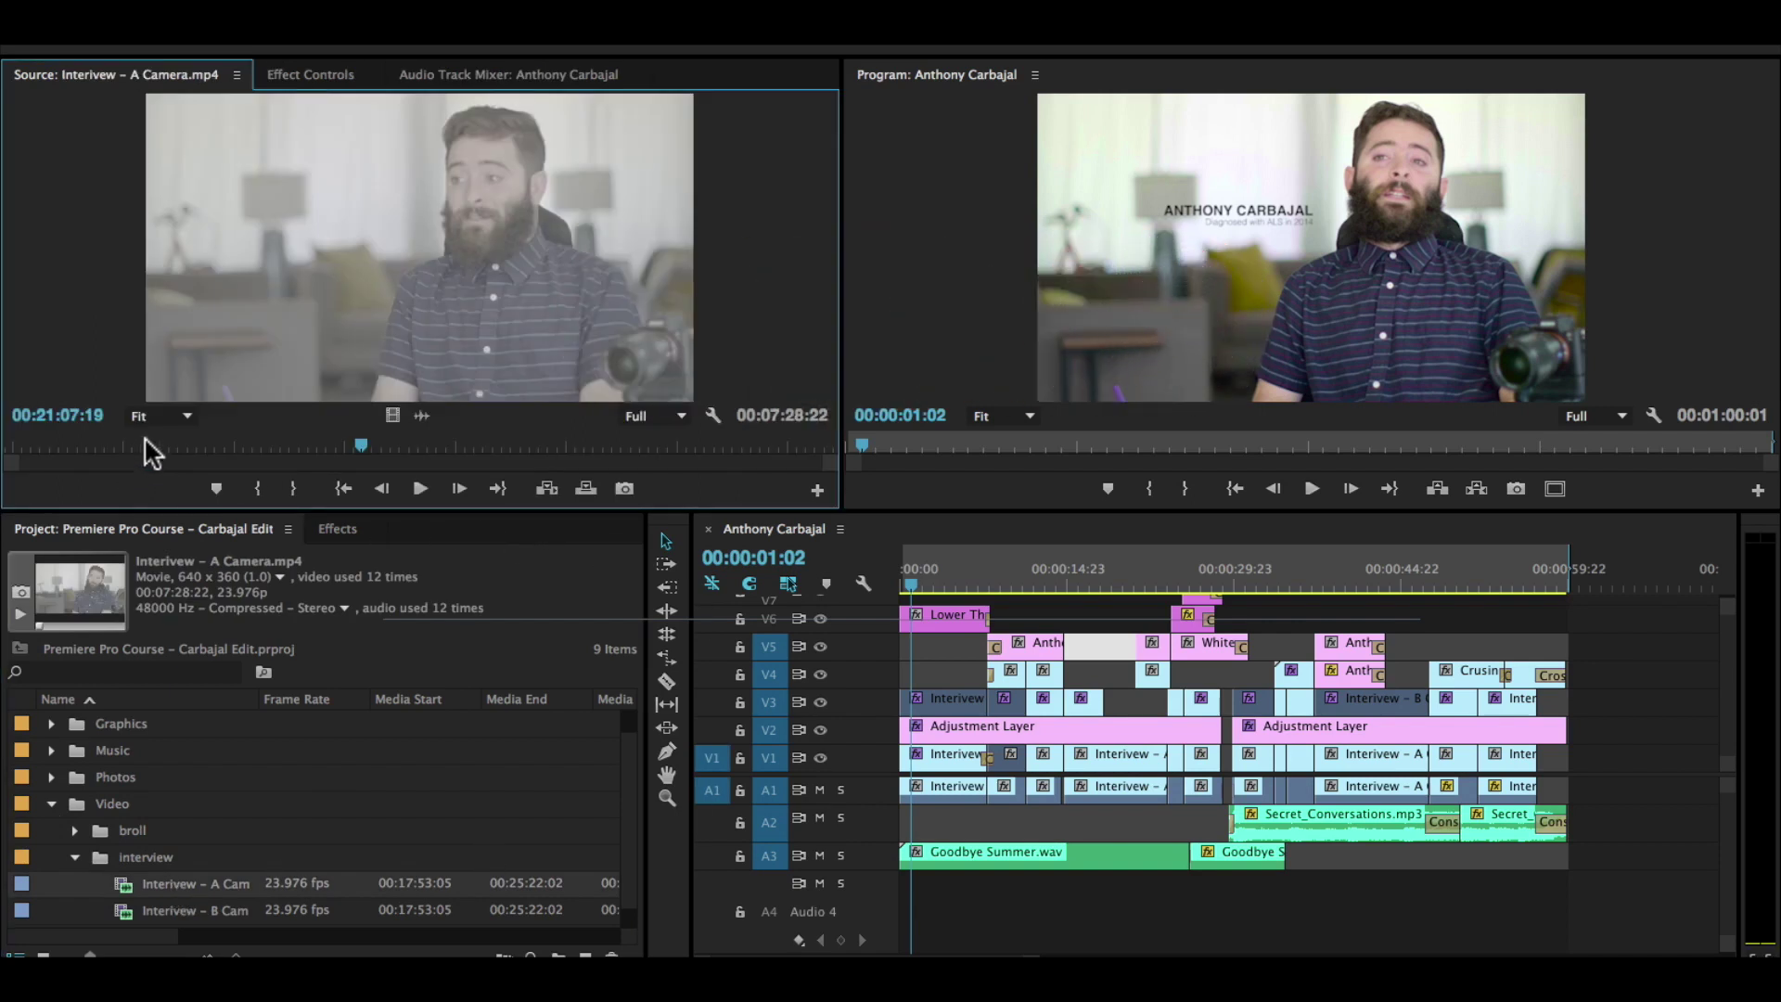
left_click(189, 444)
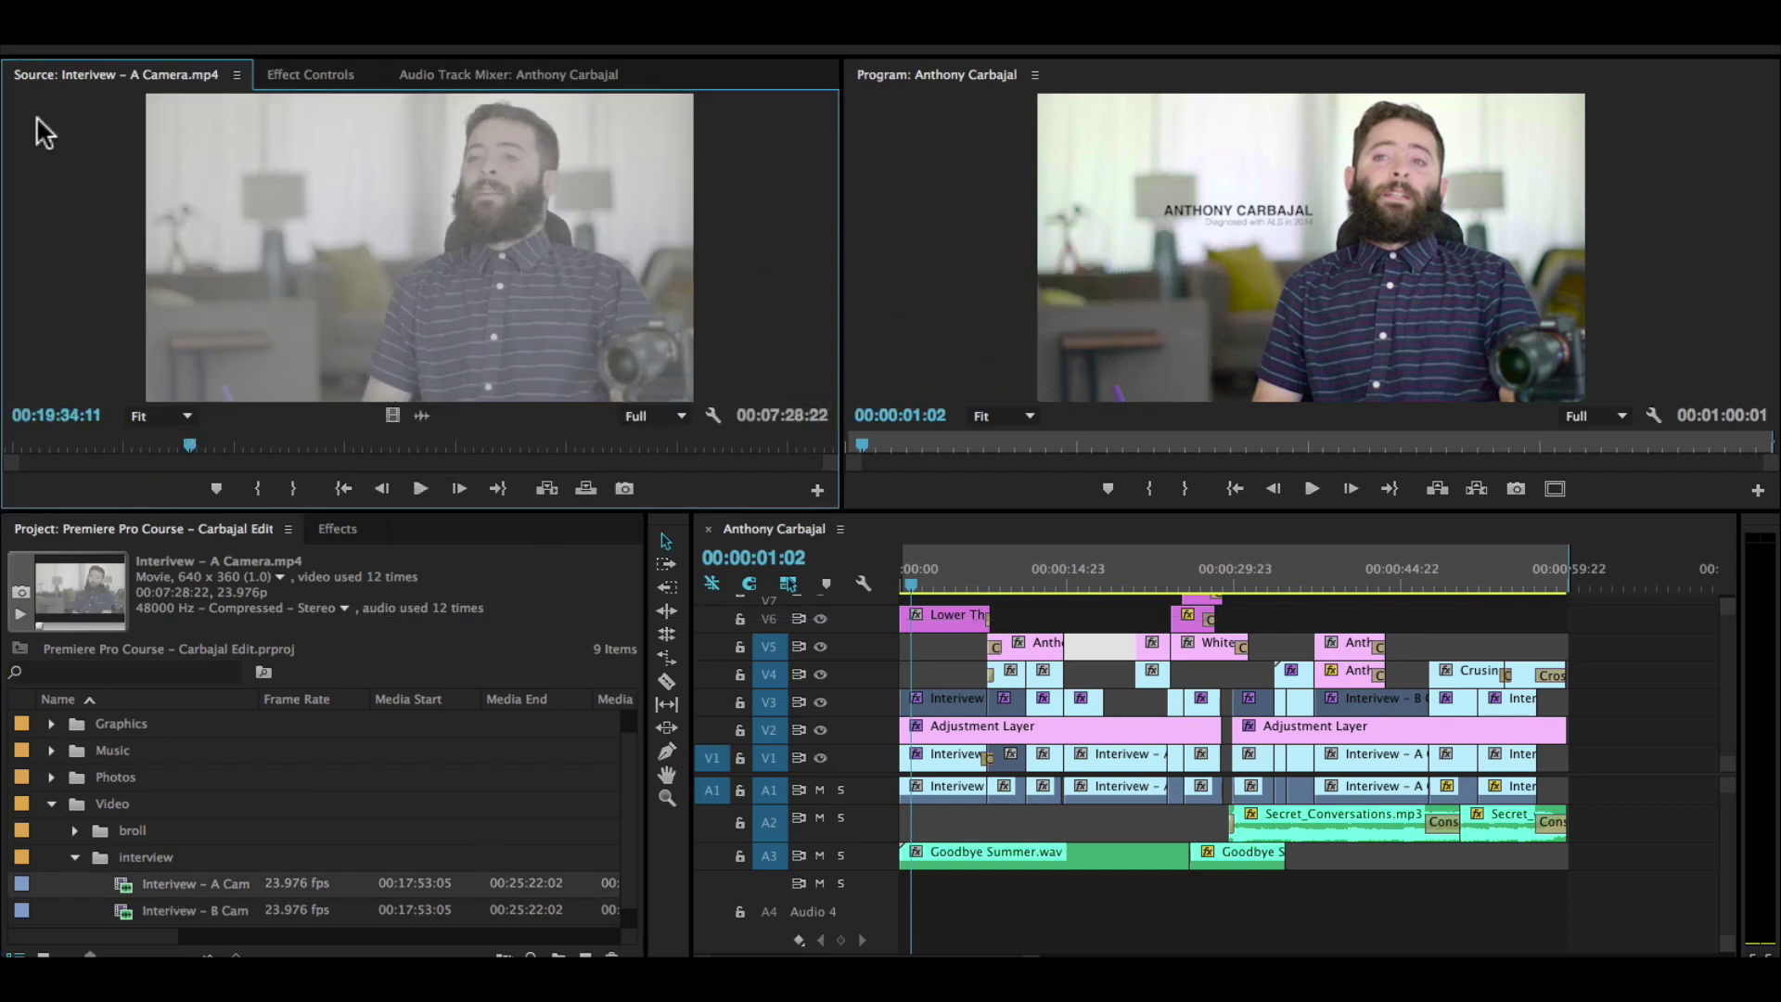
left_click(418, 489)
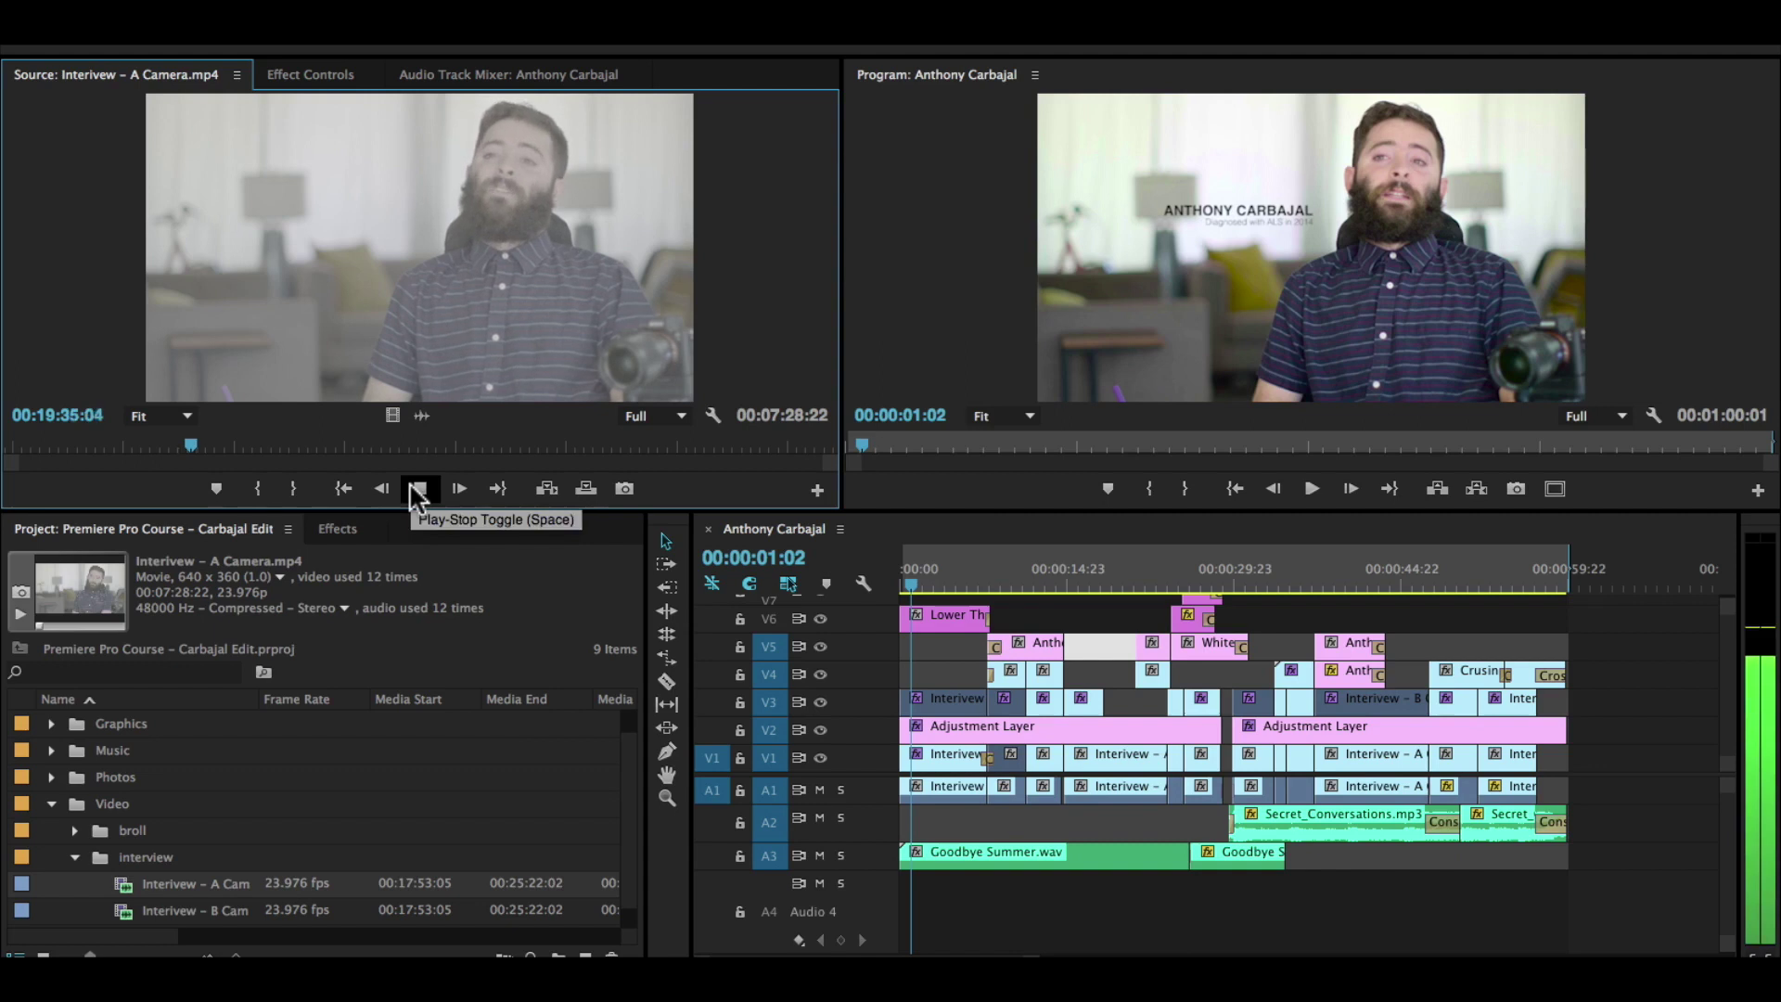
left_click(418, 489)
Step: Load Goodbye Summer.wav from the Music bin into Source and play it to 00;00;21;28
left_click(52, 750)
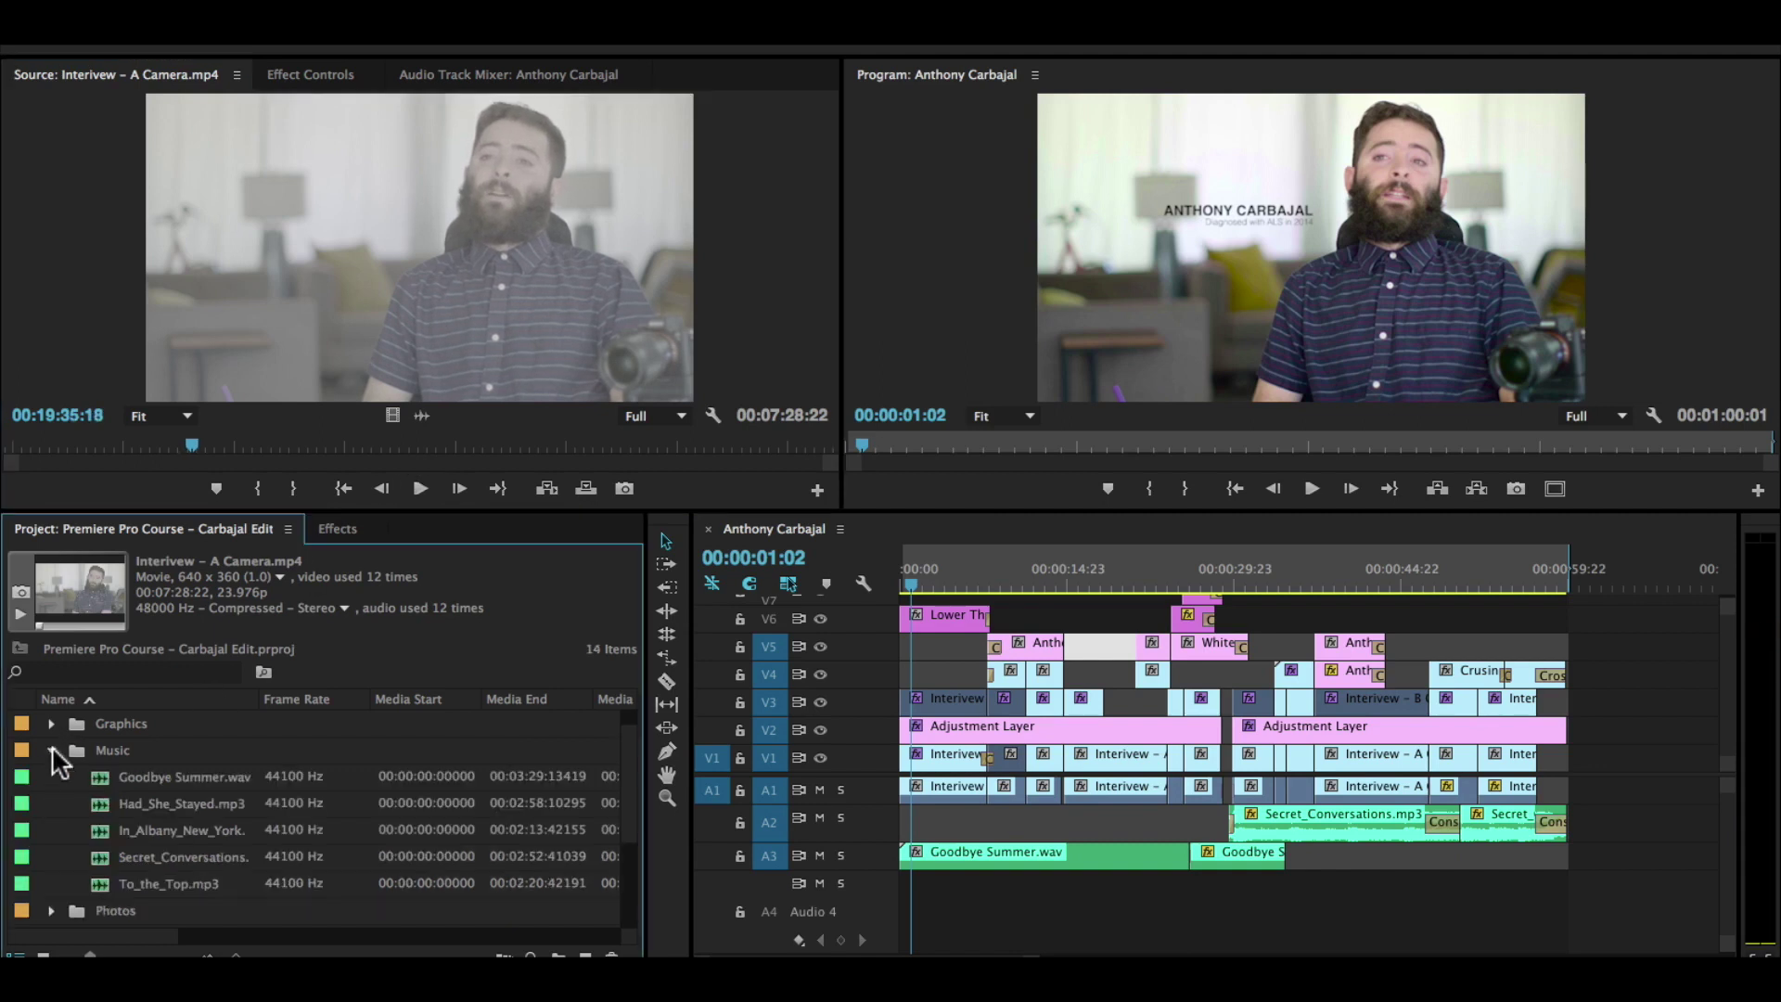
double_click(192, 771)
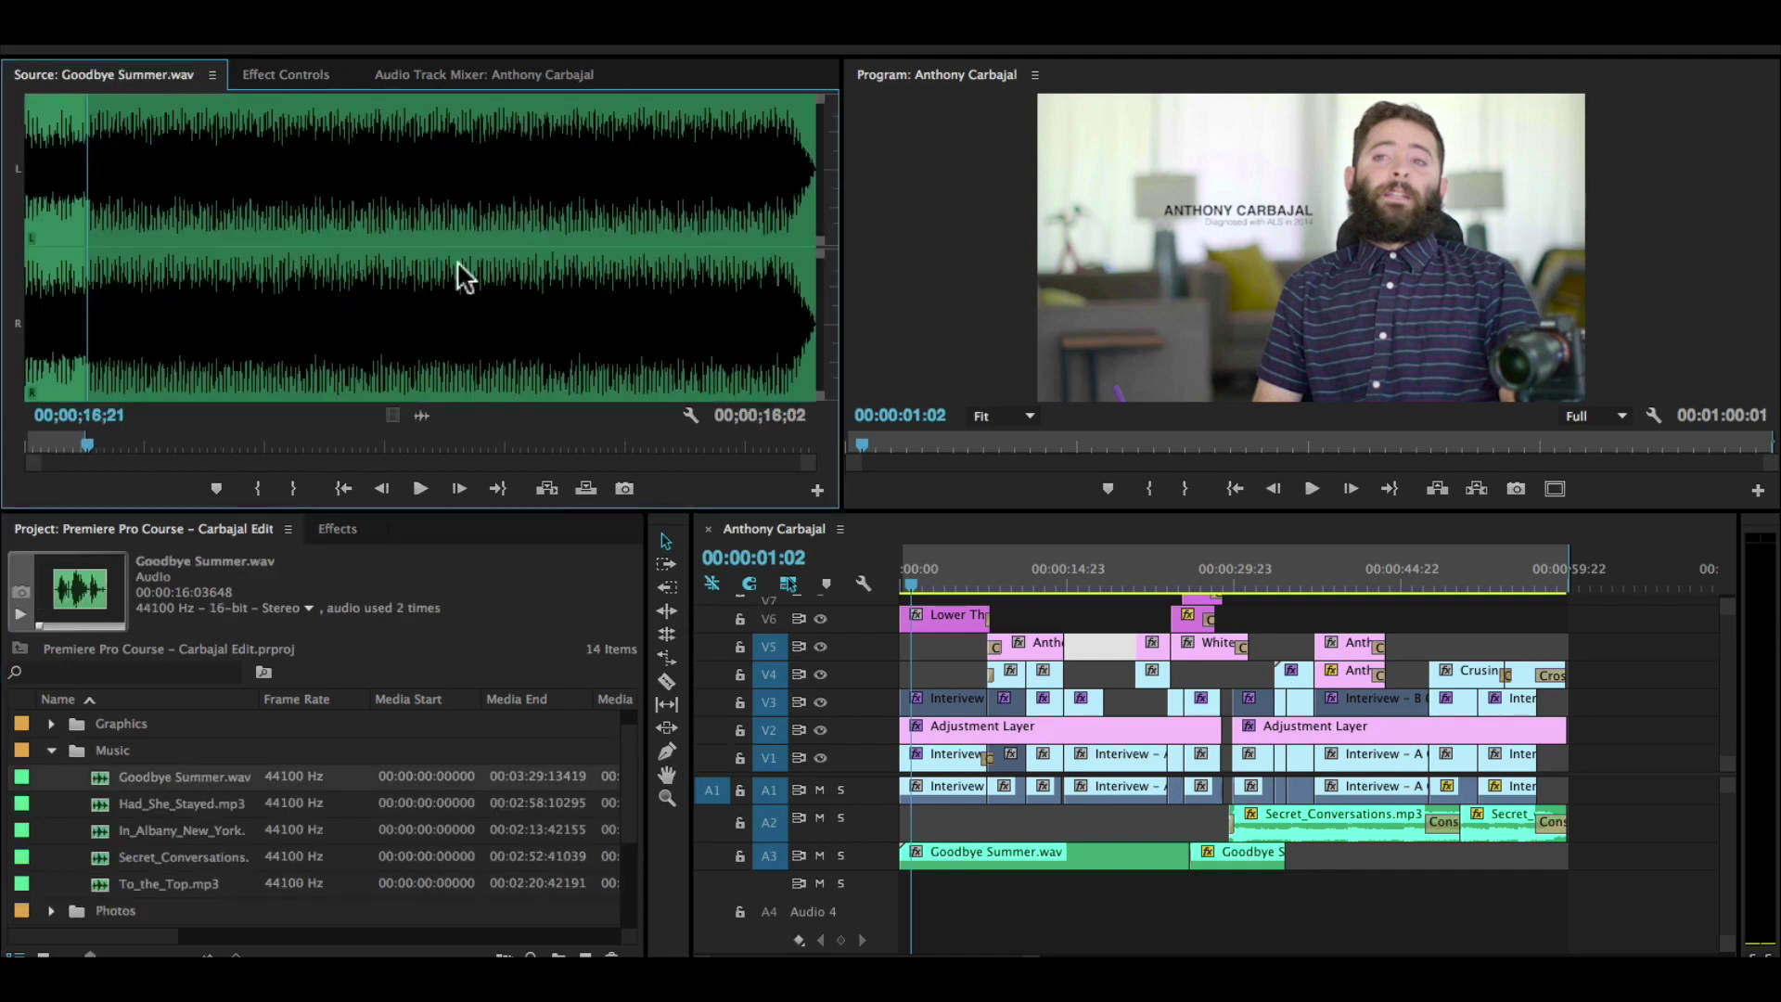
left_click(416, 491)
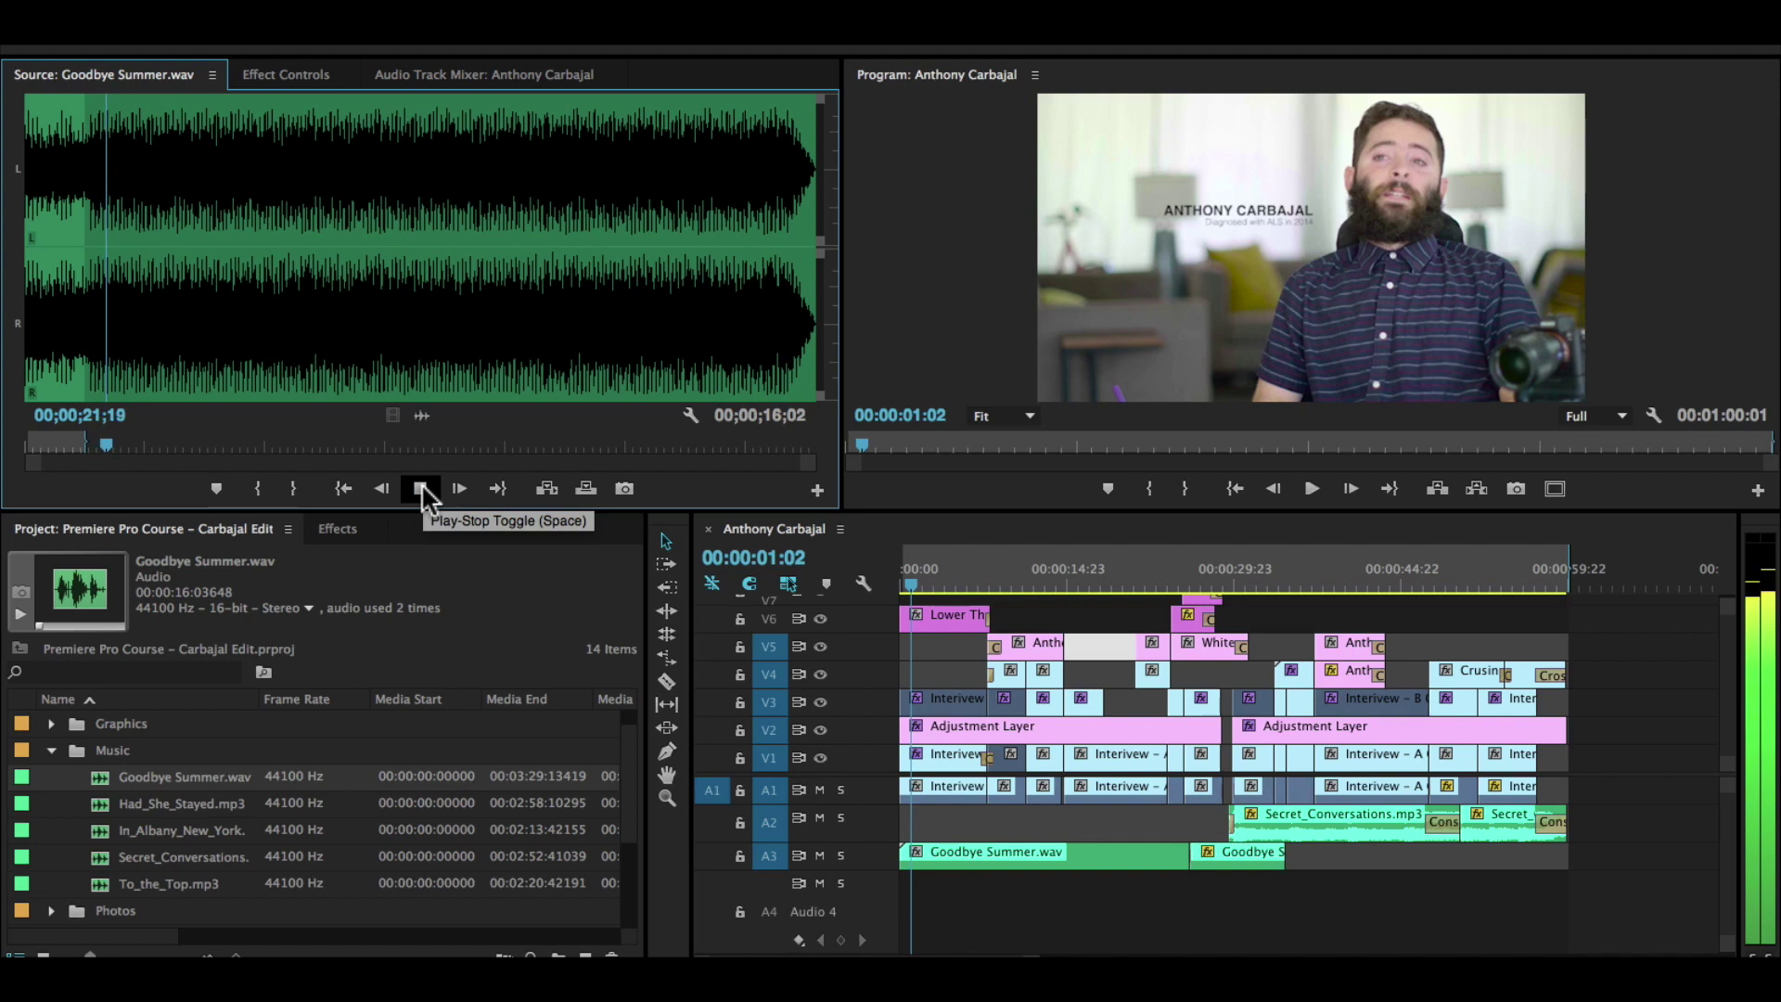
left_click(422, 490)
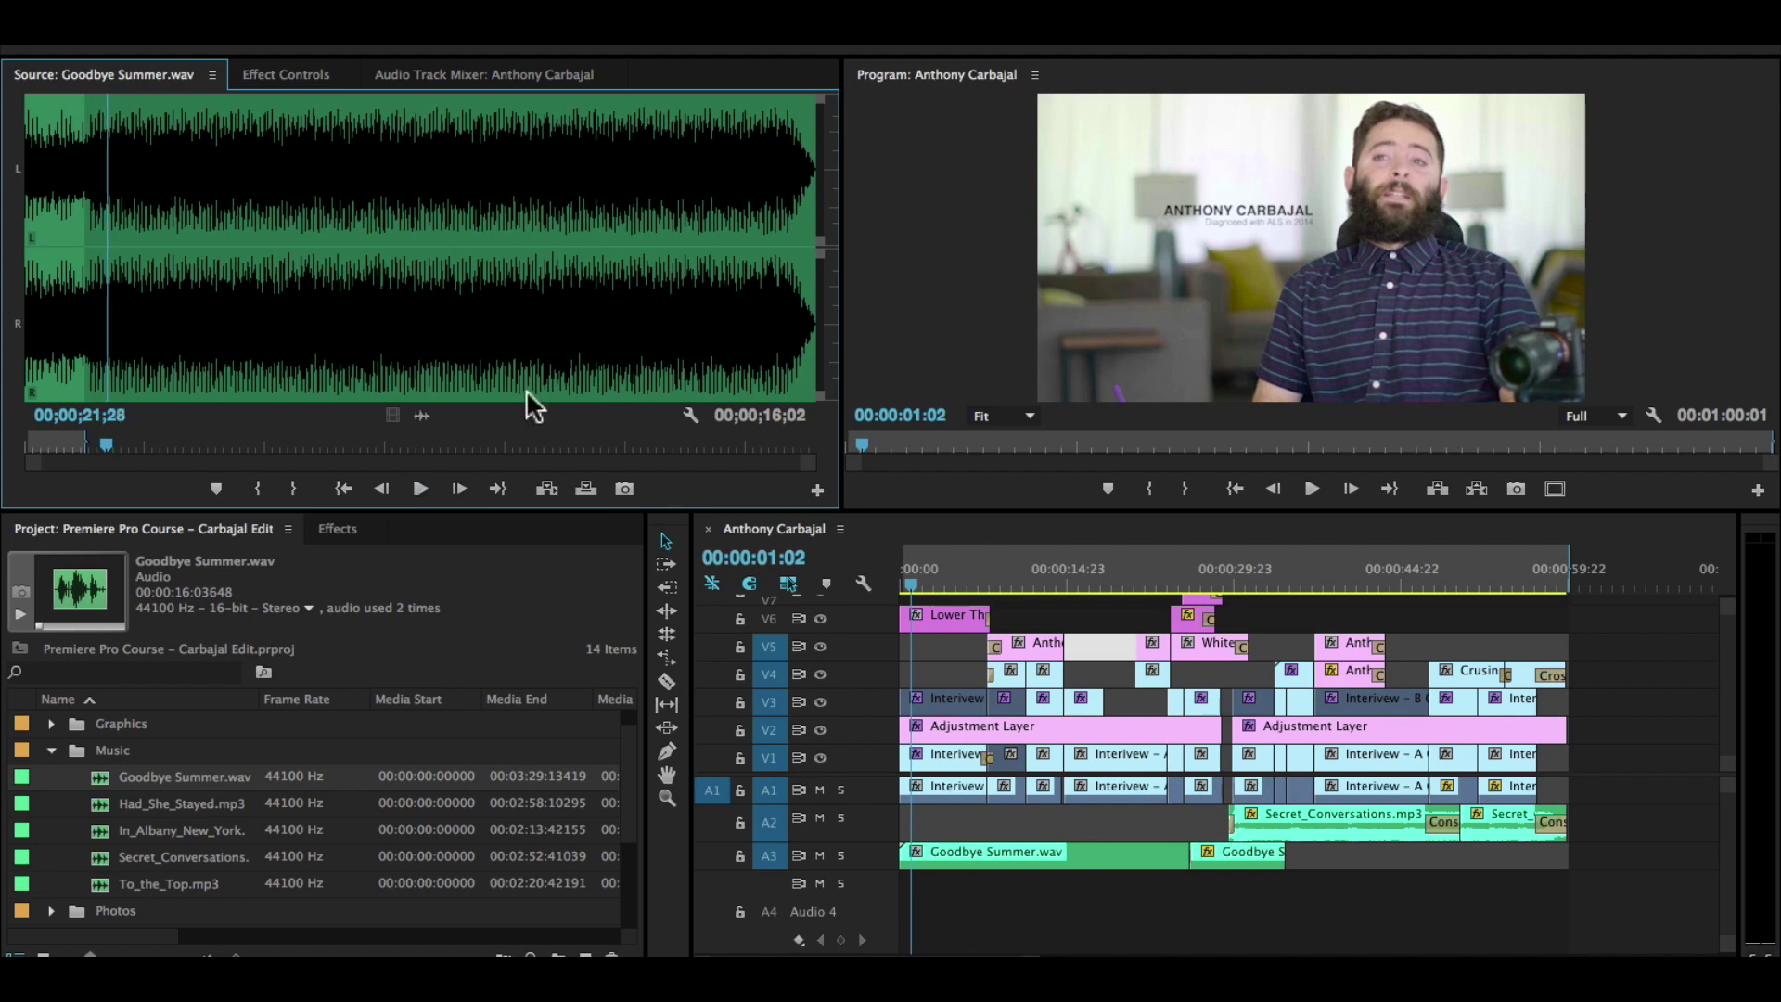
Step: Select the first Interview clip on V1 and inspect its Lumetri Color, then check Effects and Project
left_click(311, 76)
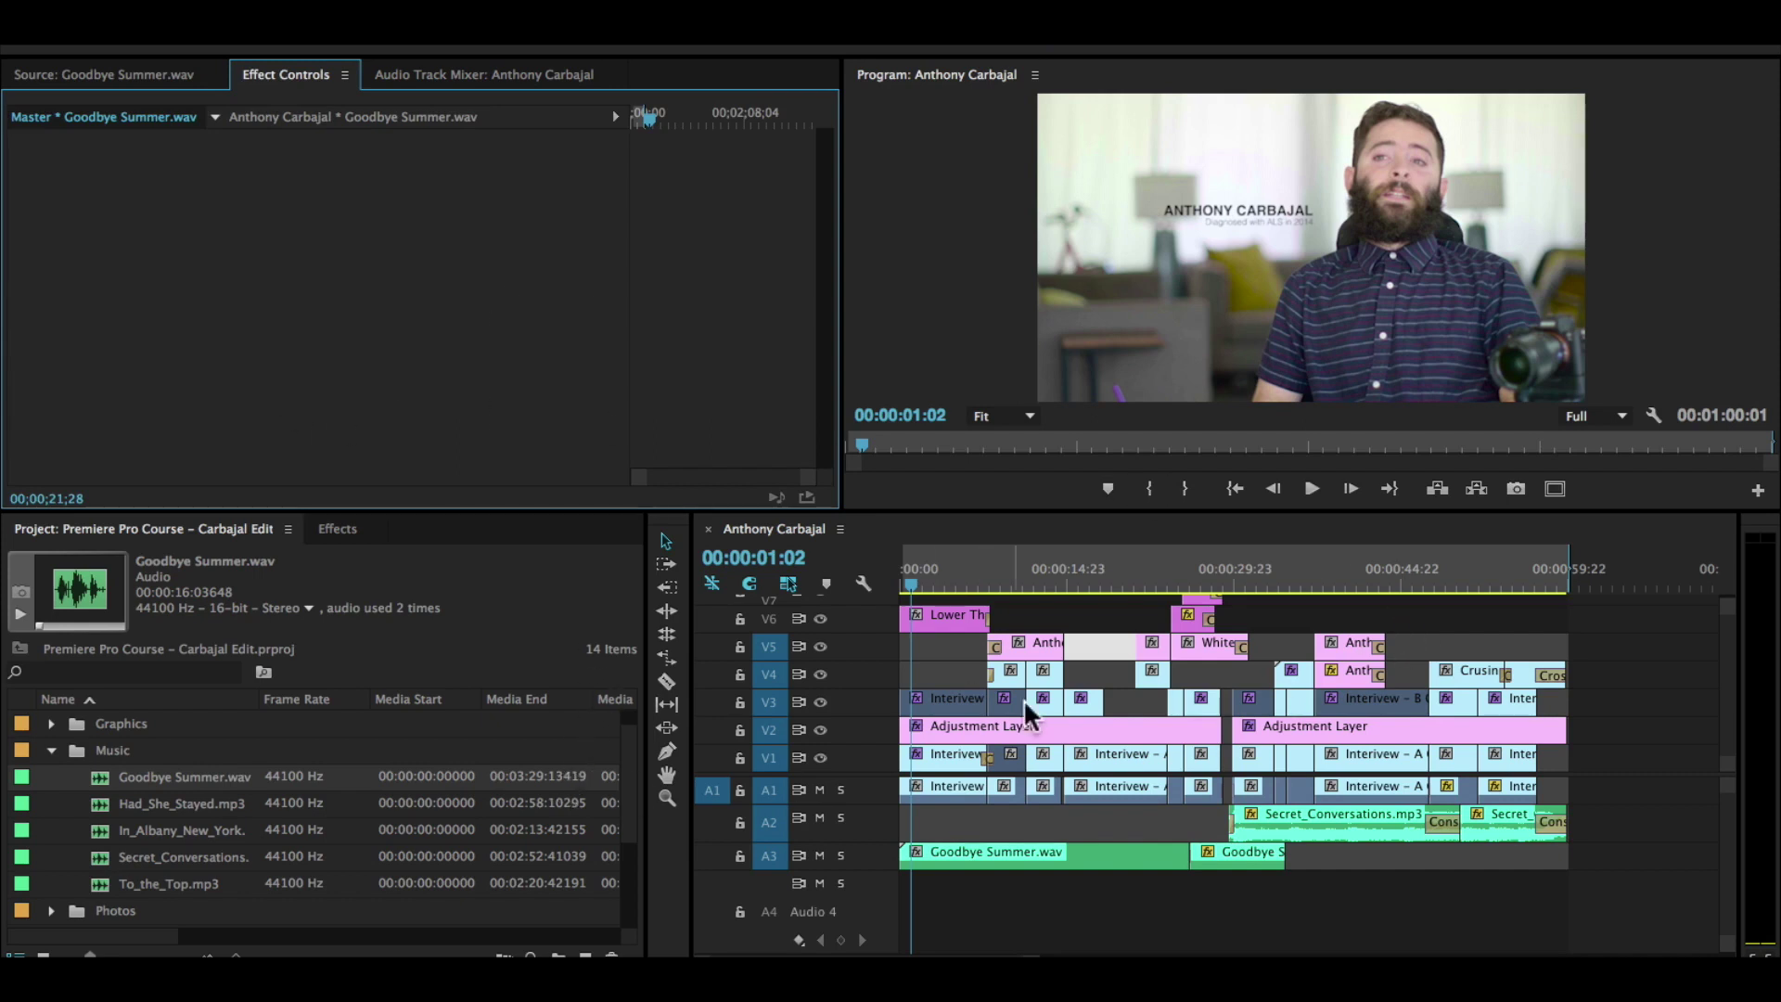
left_click(920, 733)
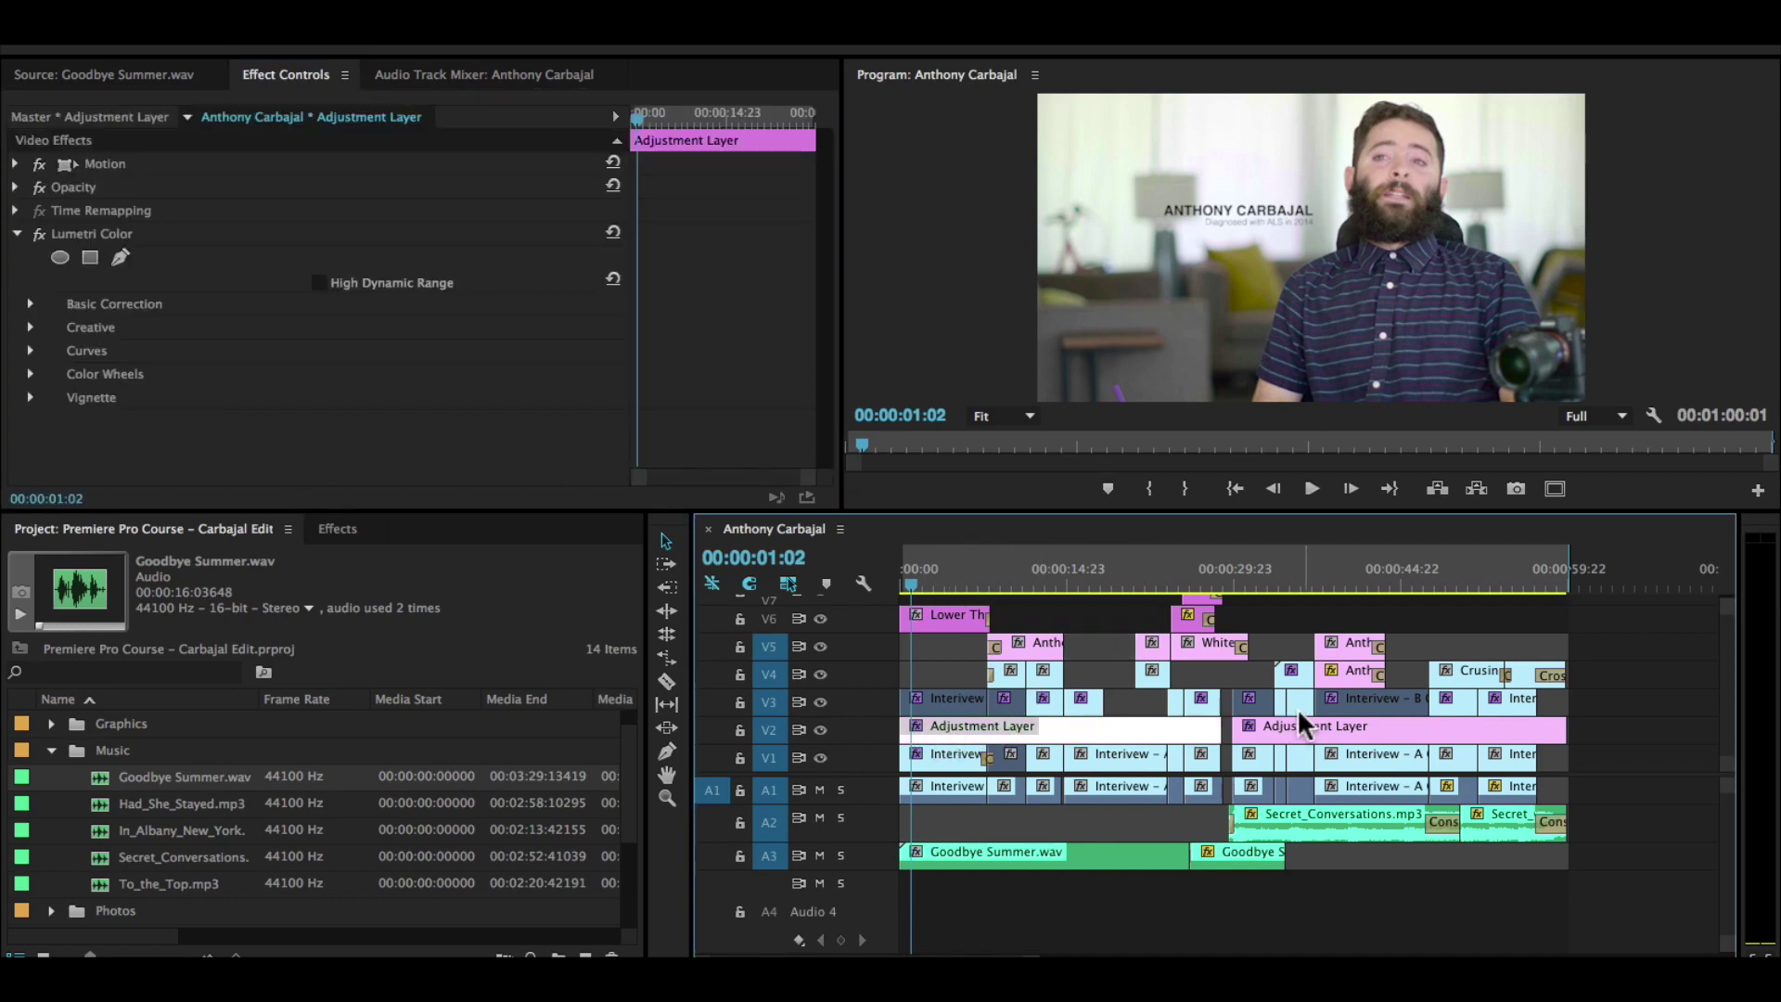
left_click(939, 755)
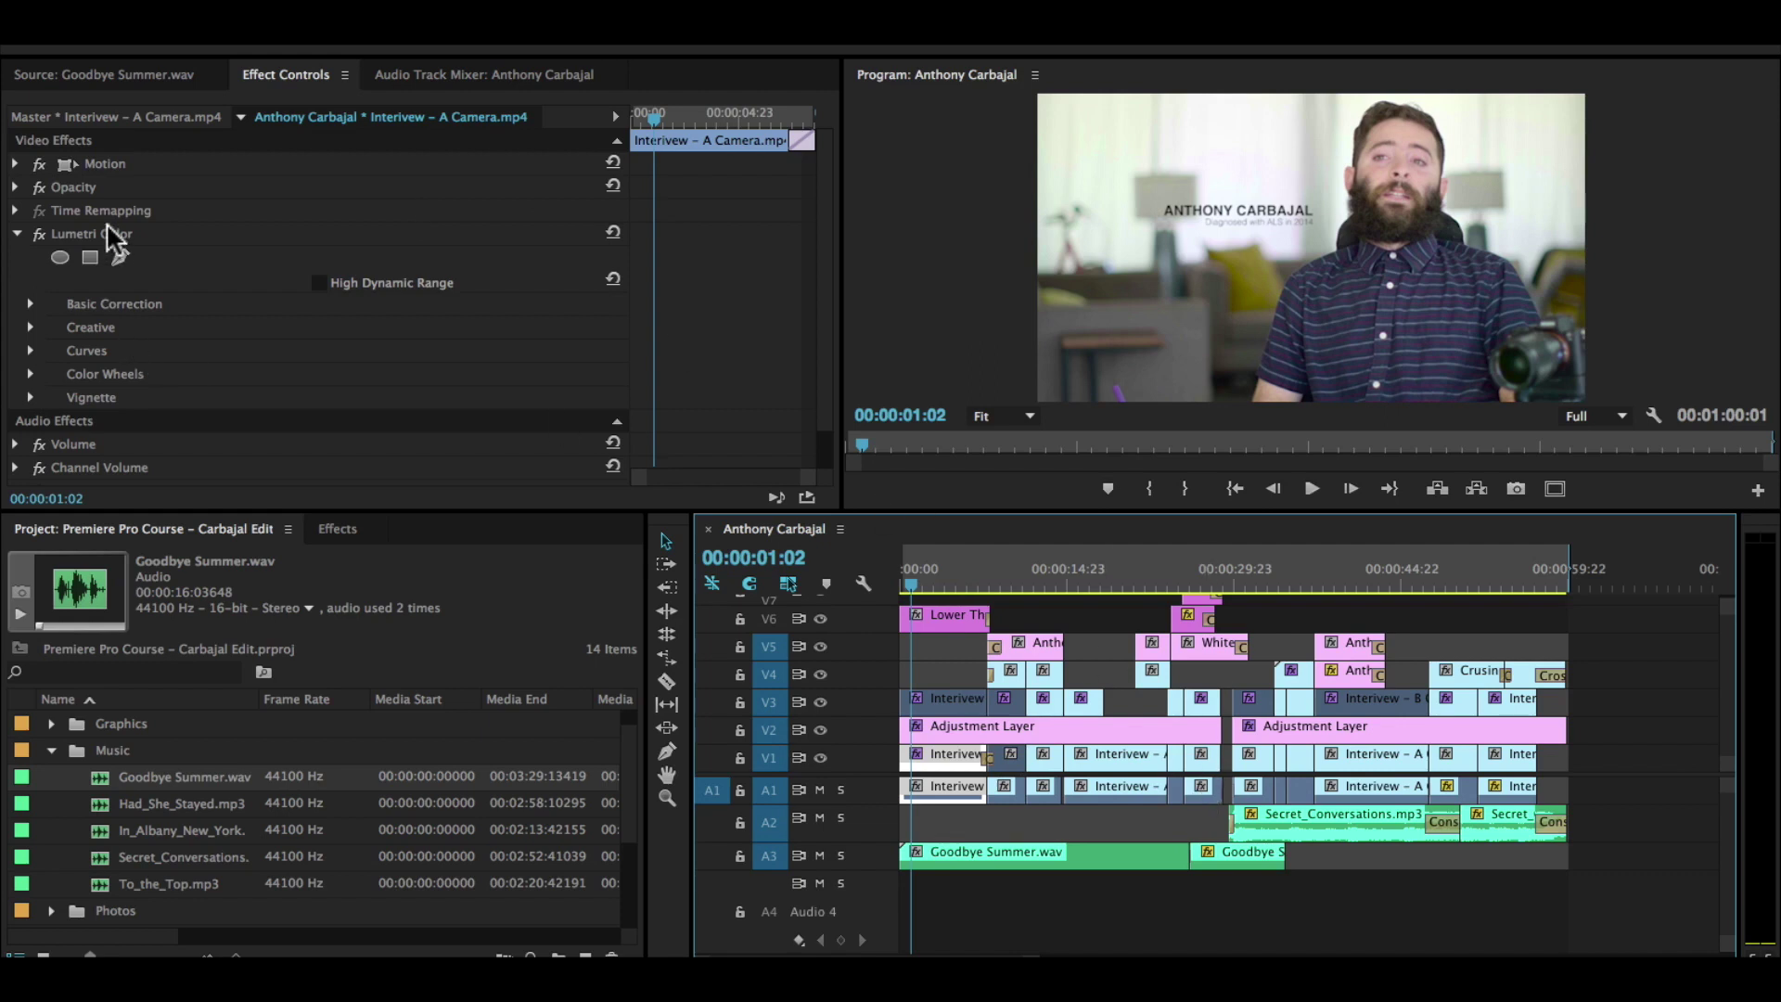
left_click(120, 230)
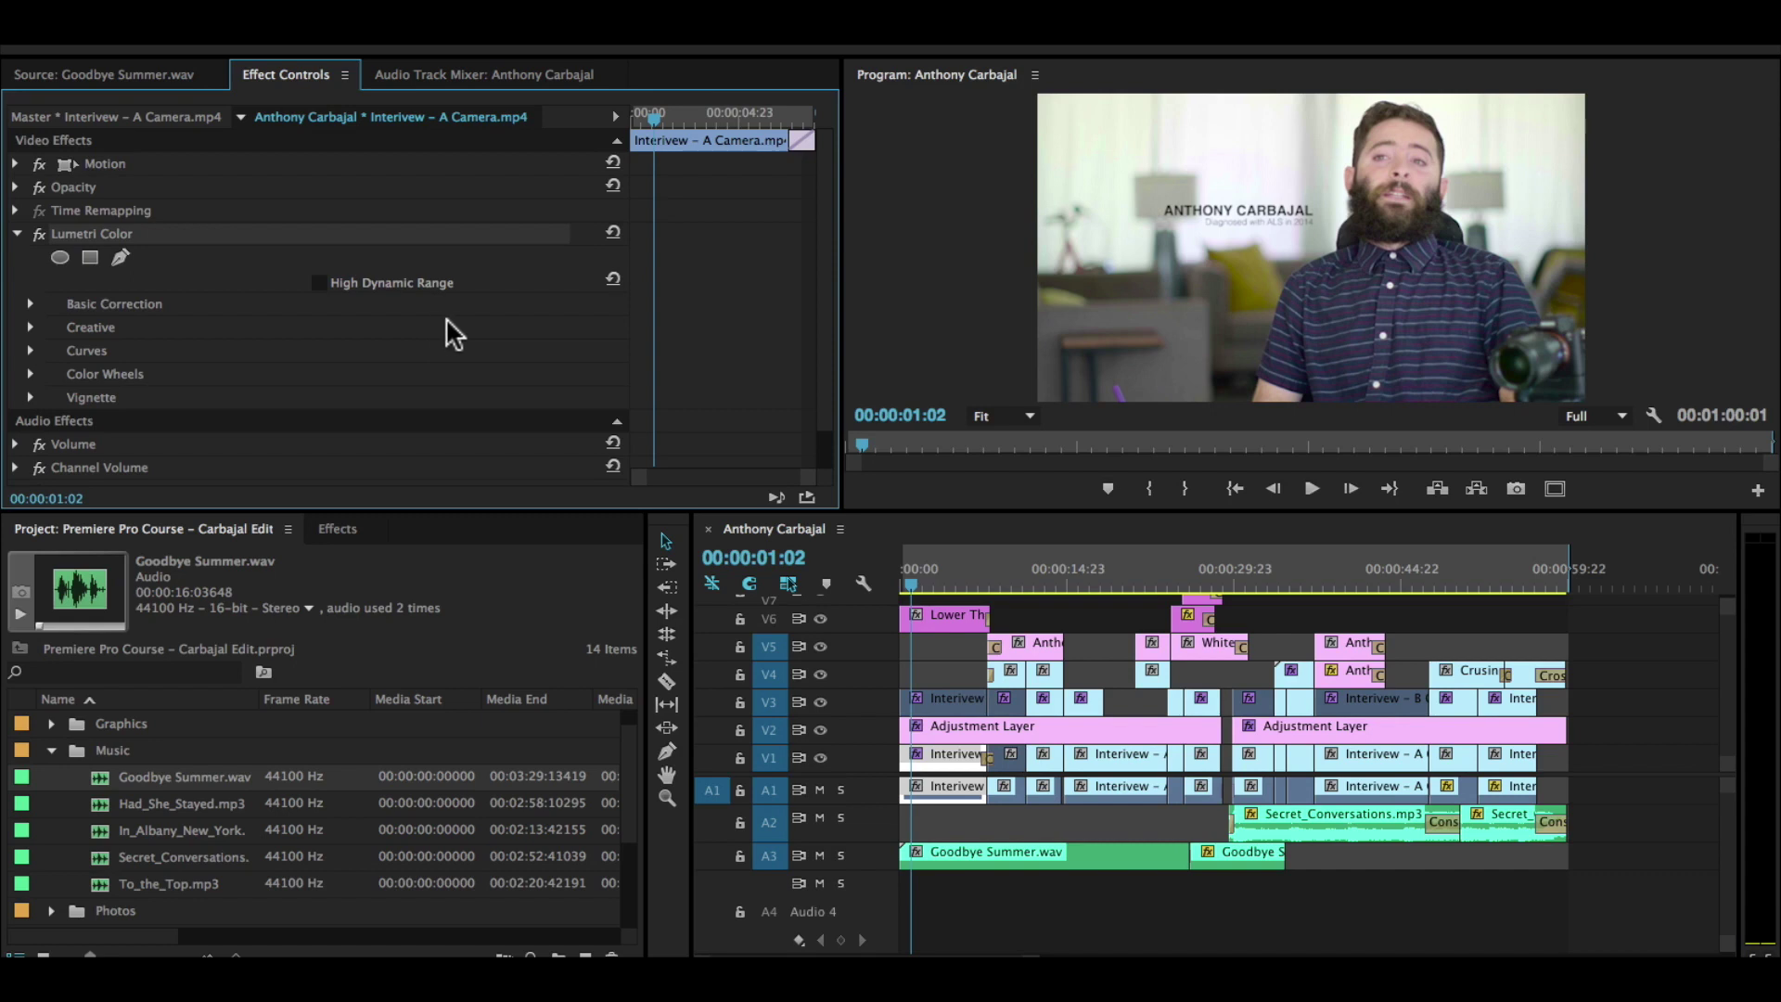
left_click(340, 528)
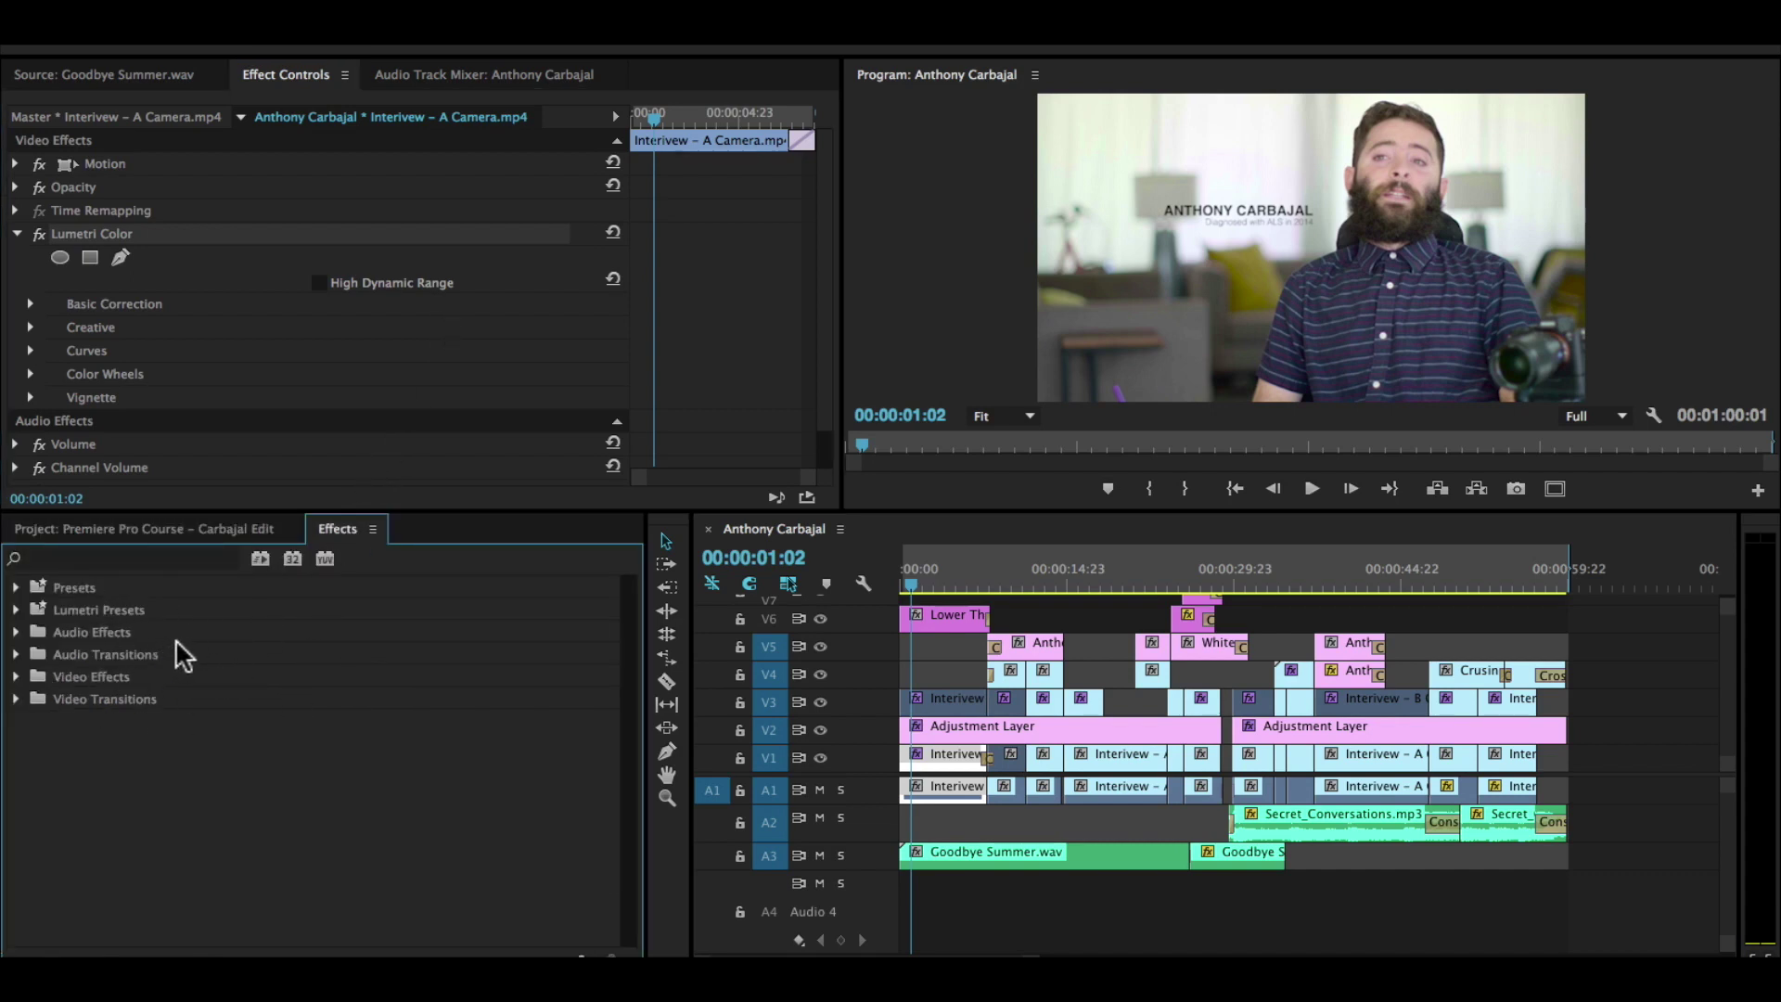
left_click(176, 529)
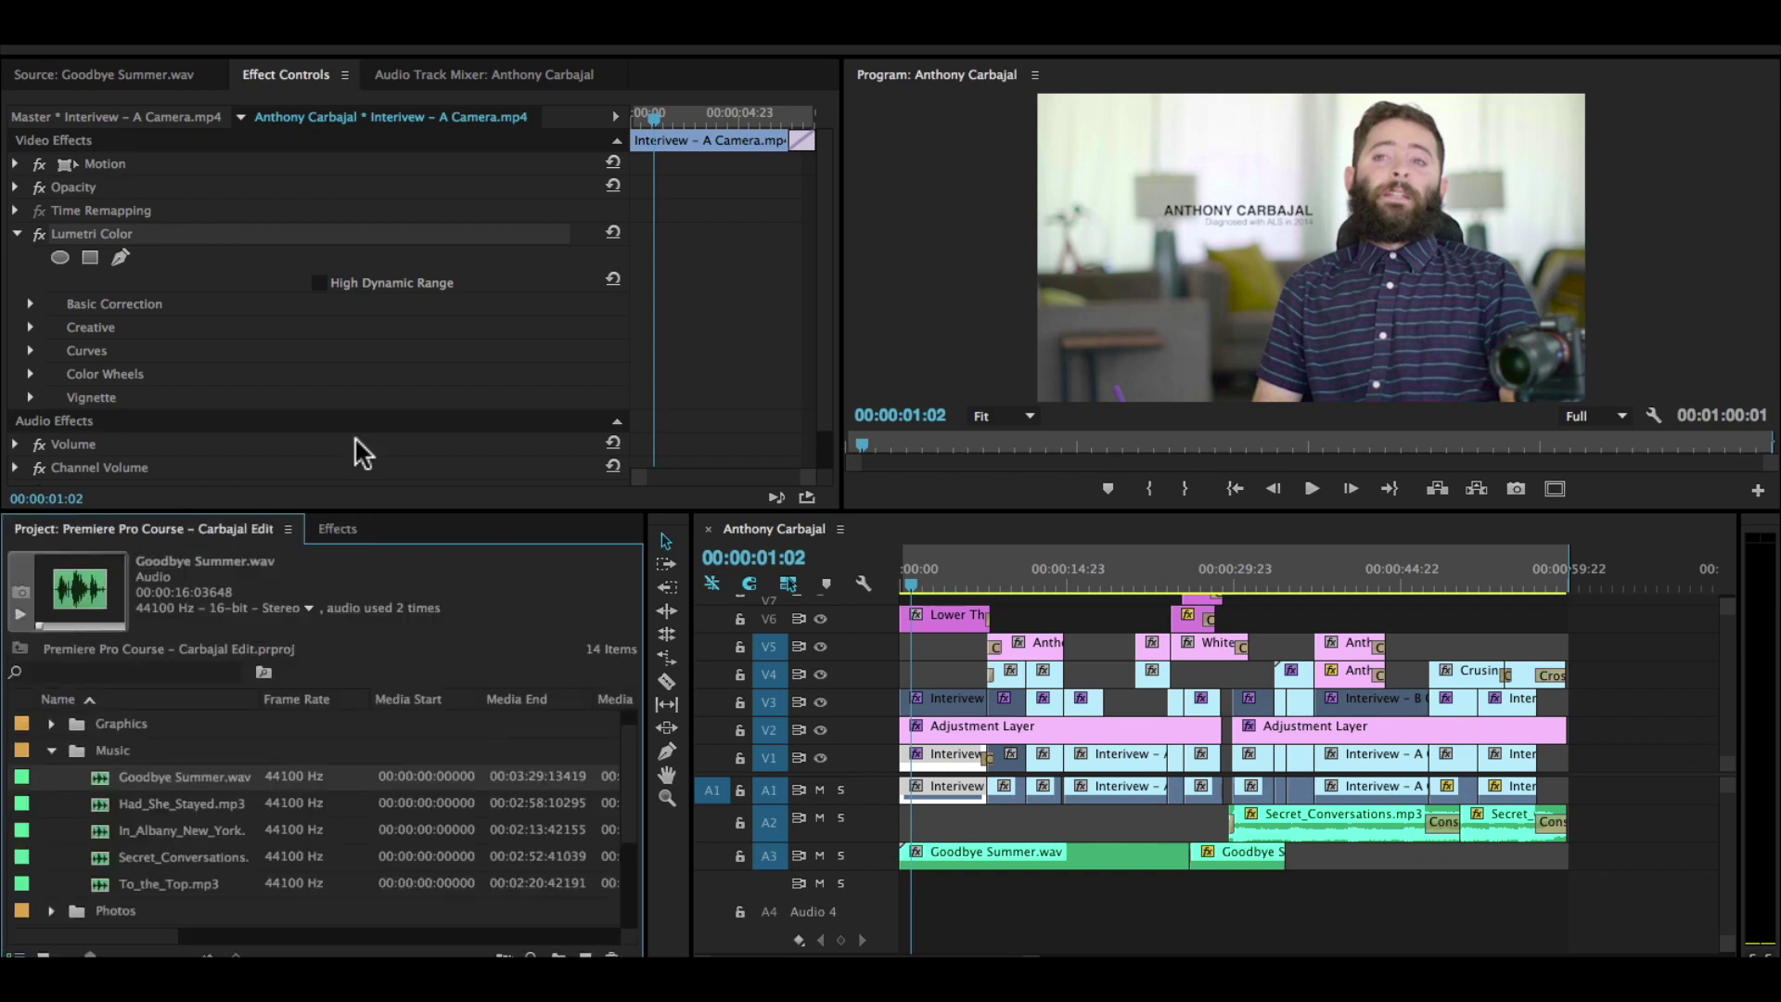
Step: Close the Audio Track Mixer panel, then reopen it from the Window menu beside Source and Effect Controls
left_click(398, 84)
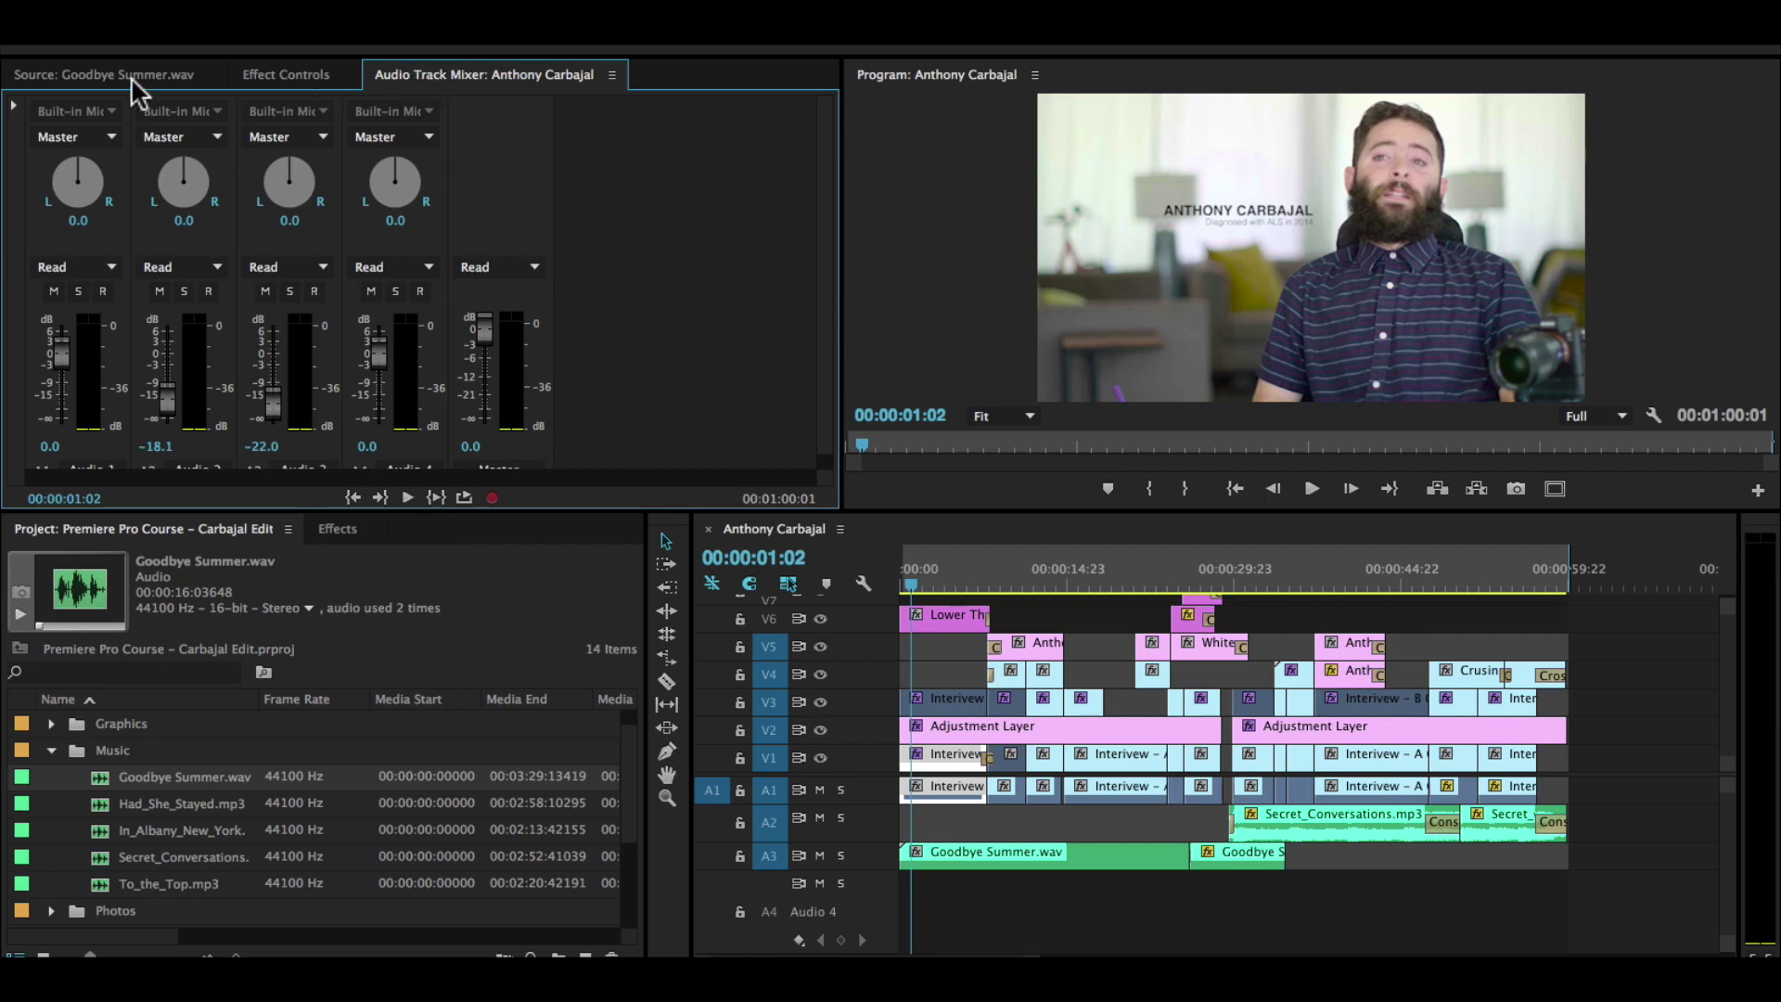
right_click(490, 76)
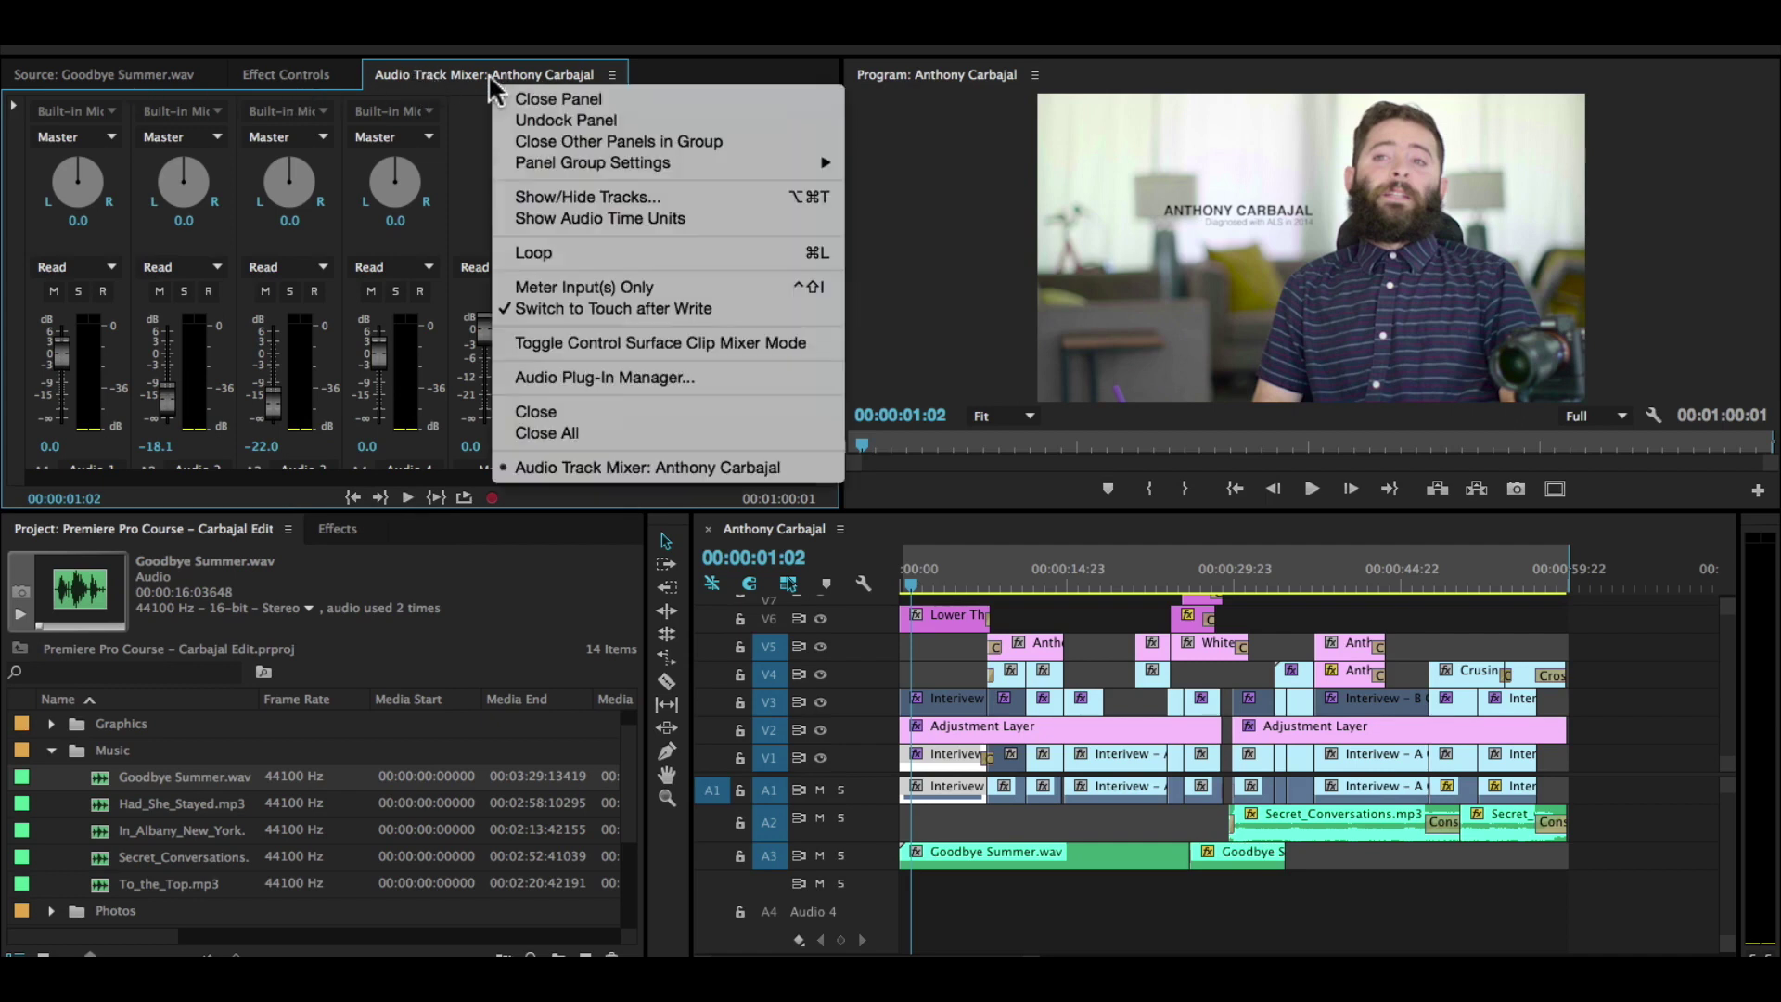
left_click(559, 96)
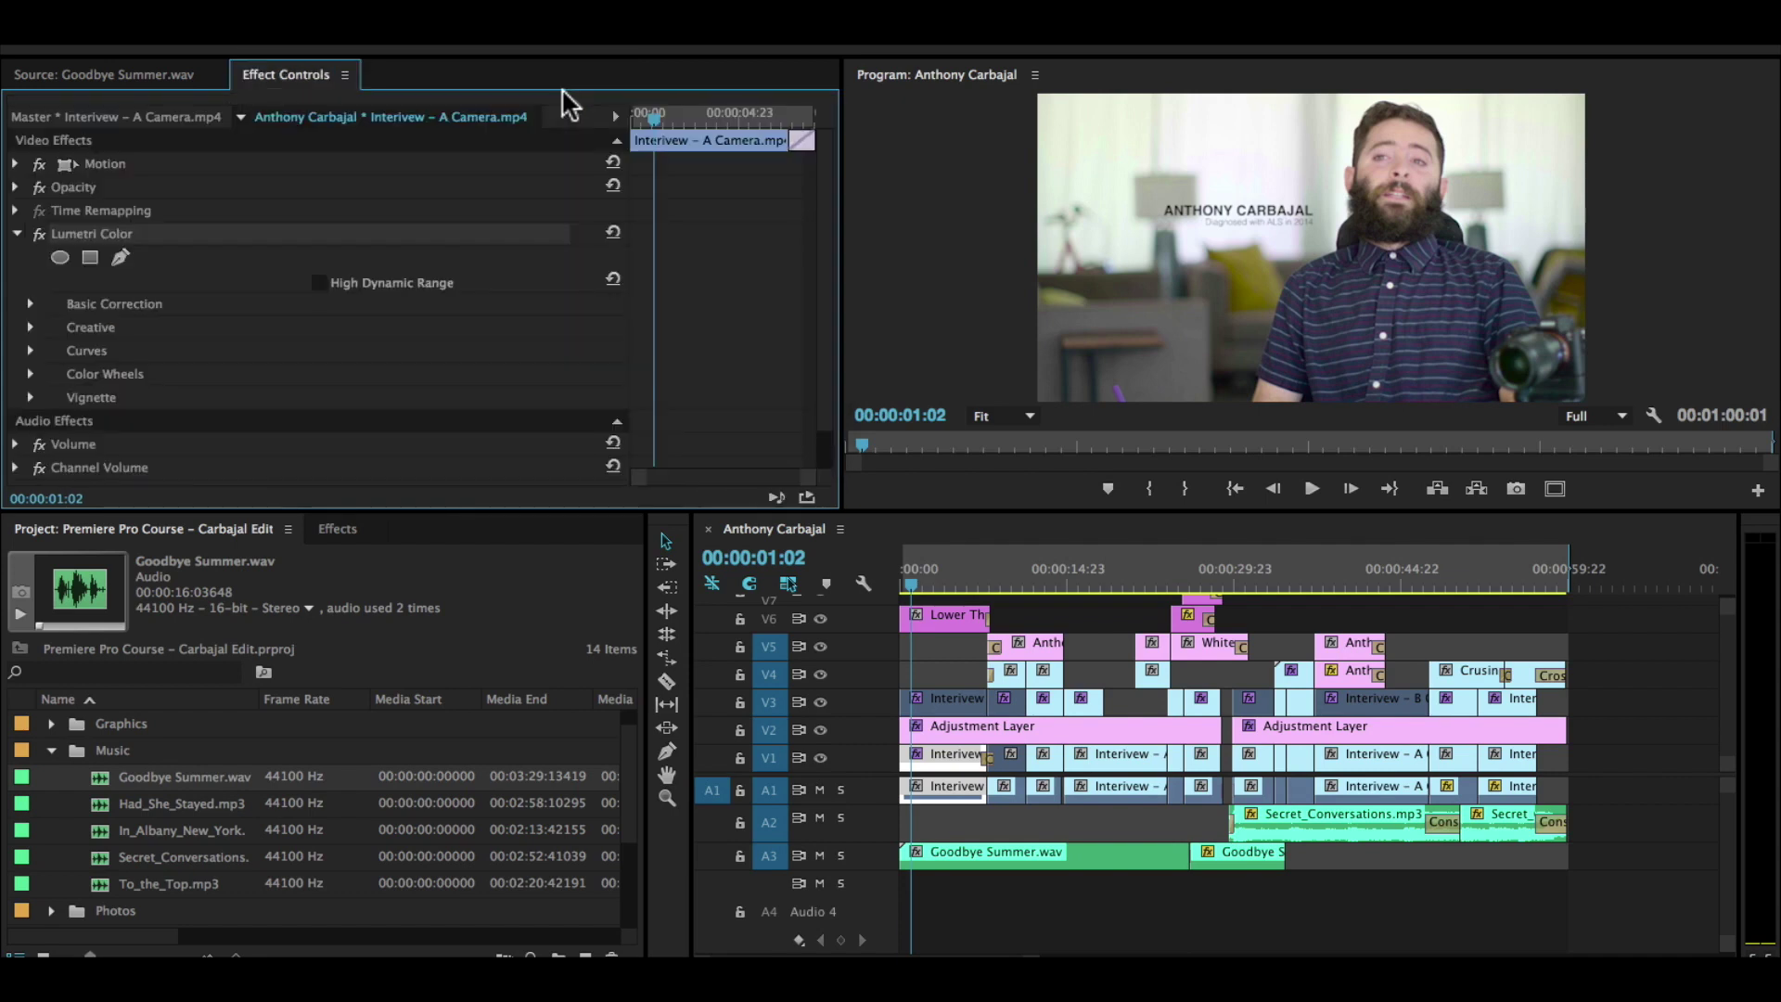
left_click(111, 72)
left_click(272, 74)
left_click(593, 28)
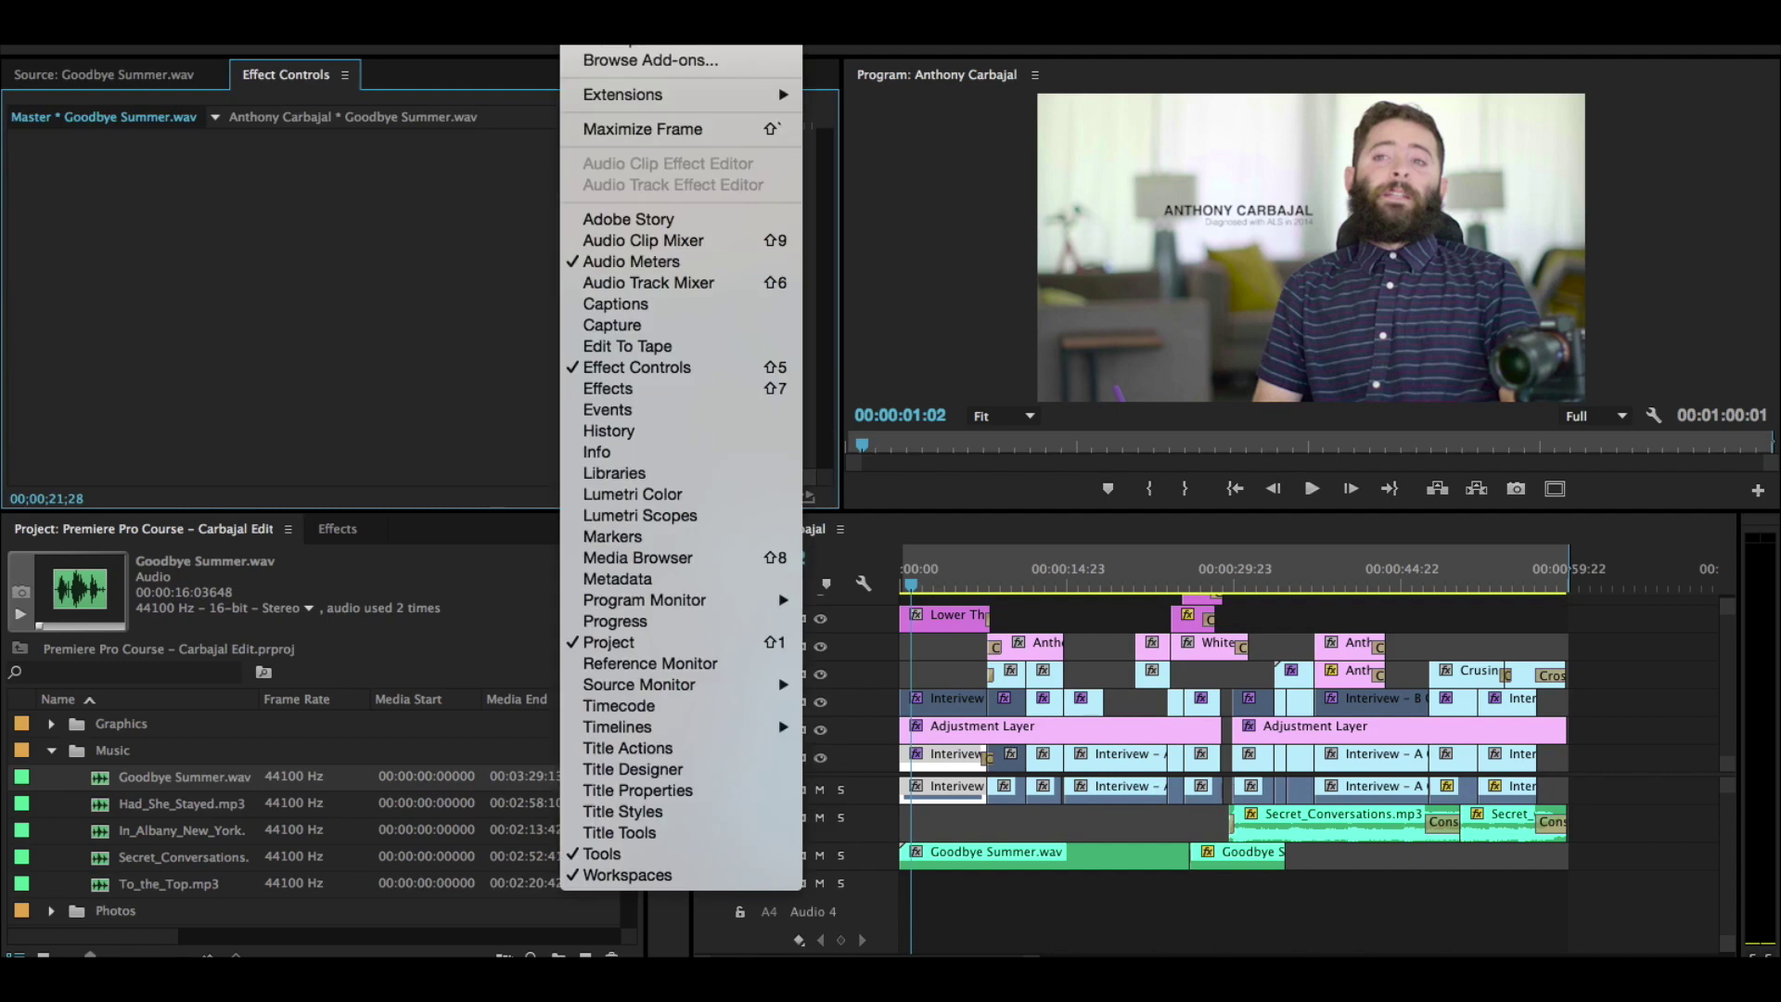
left_click(622, 276)
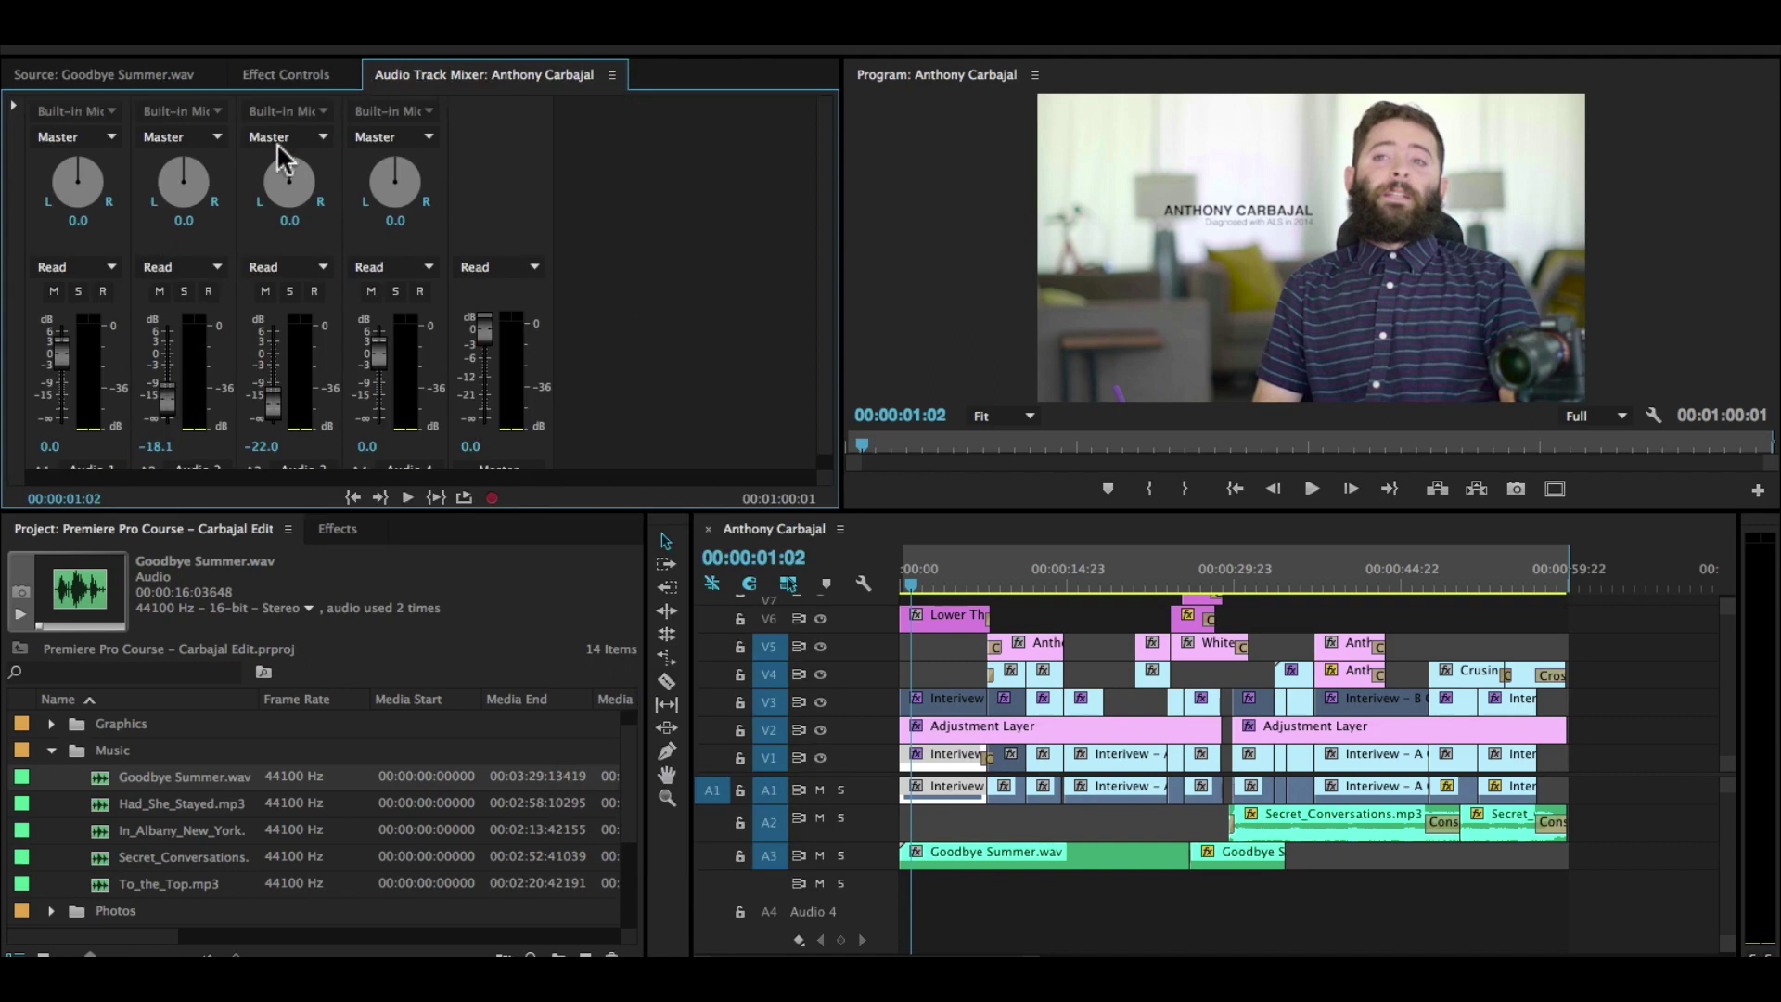
Step: Bring the Source monitor to the front of its panel group
left_click(61, 69)
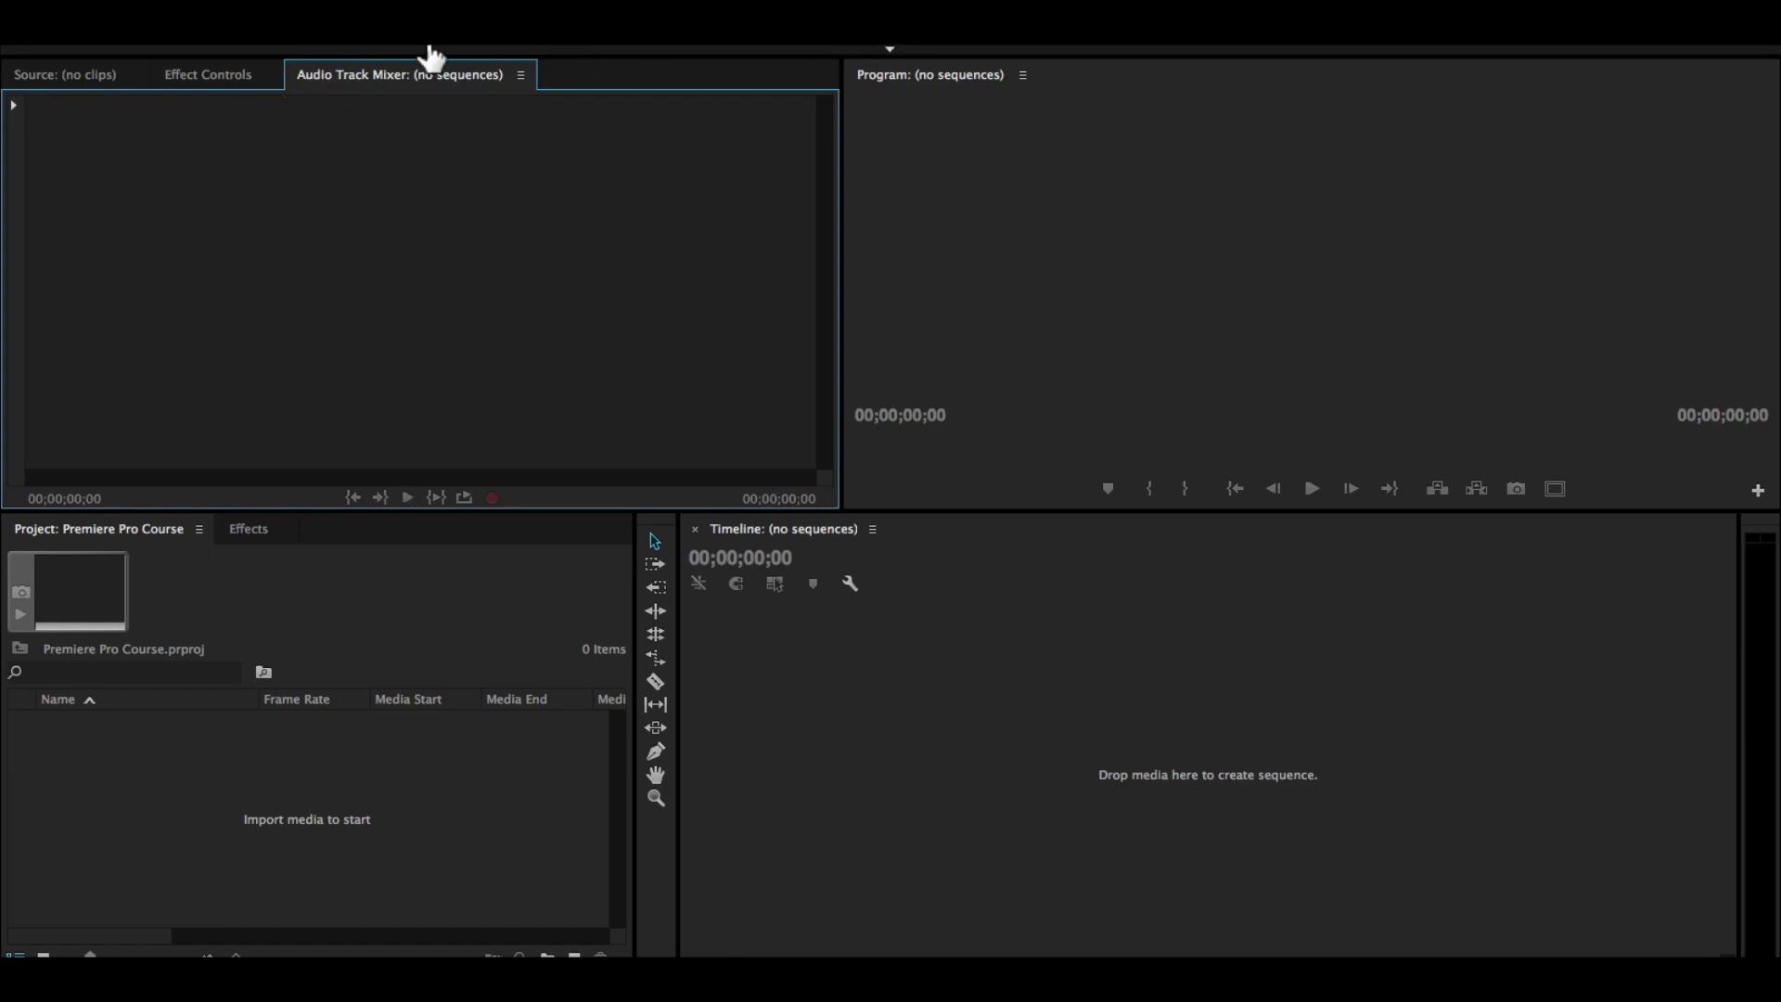
Step: Drag the Audio Track Mixer into the Project group, then out into its own frame beside it
left_click_drag(357, 74, 1233, 180)
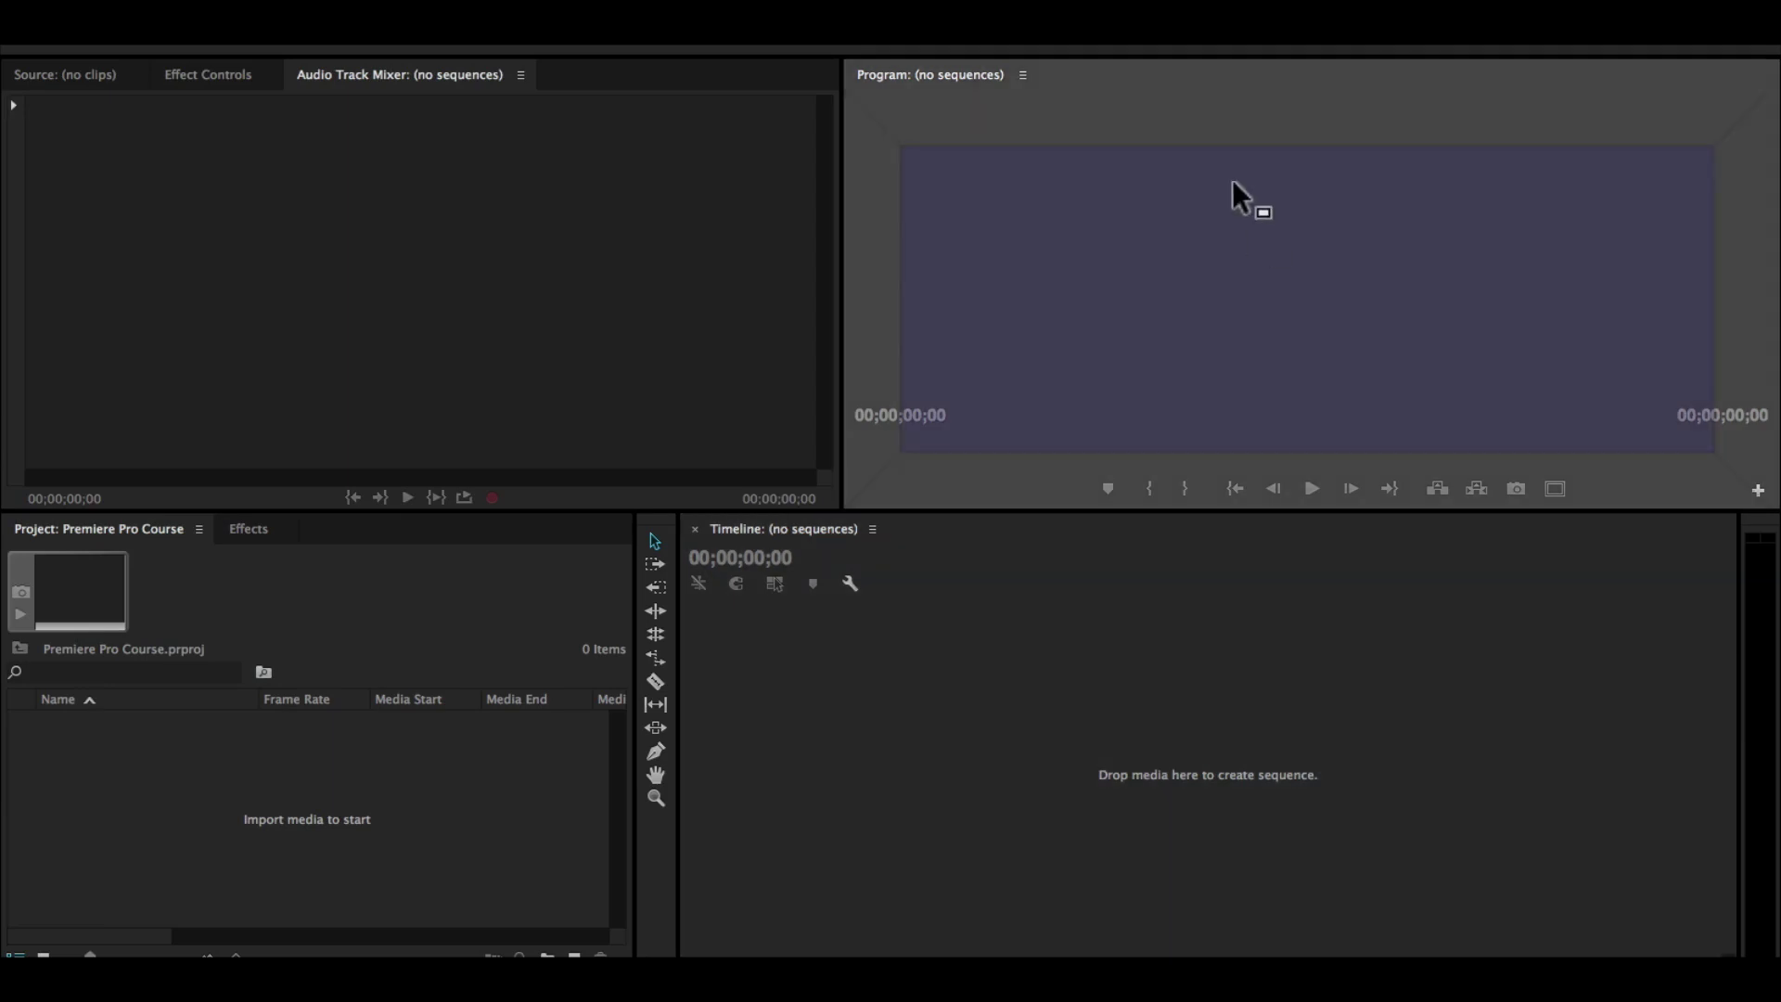
left_click_drag(1232, 180, 406, 640)
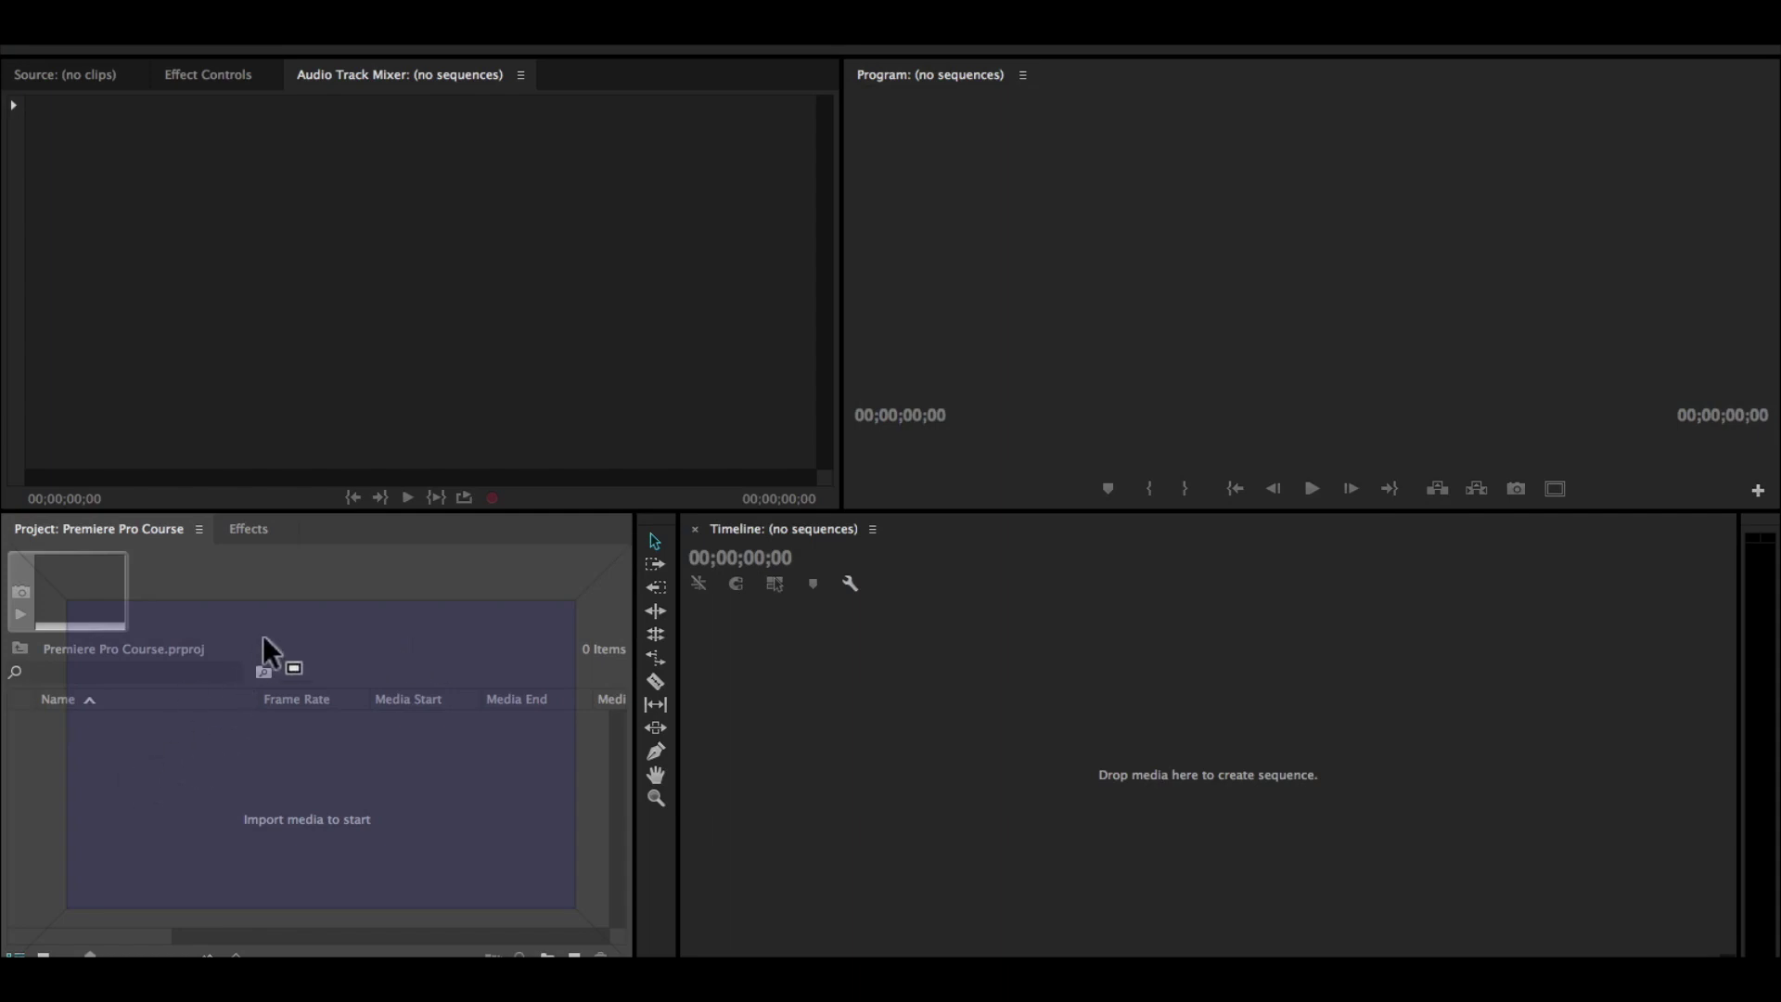
left_click_drag(357, 811, 219, 751)
left_click_drag(352, 796, 295, 775)
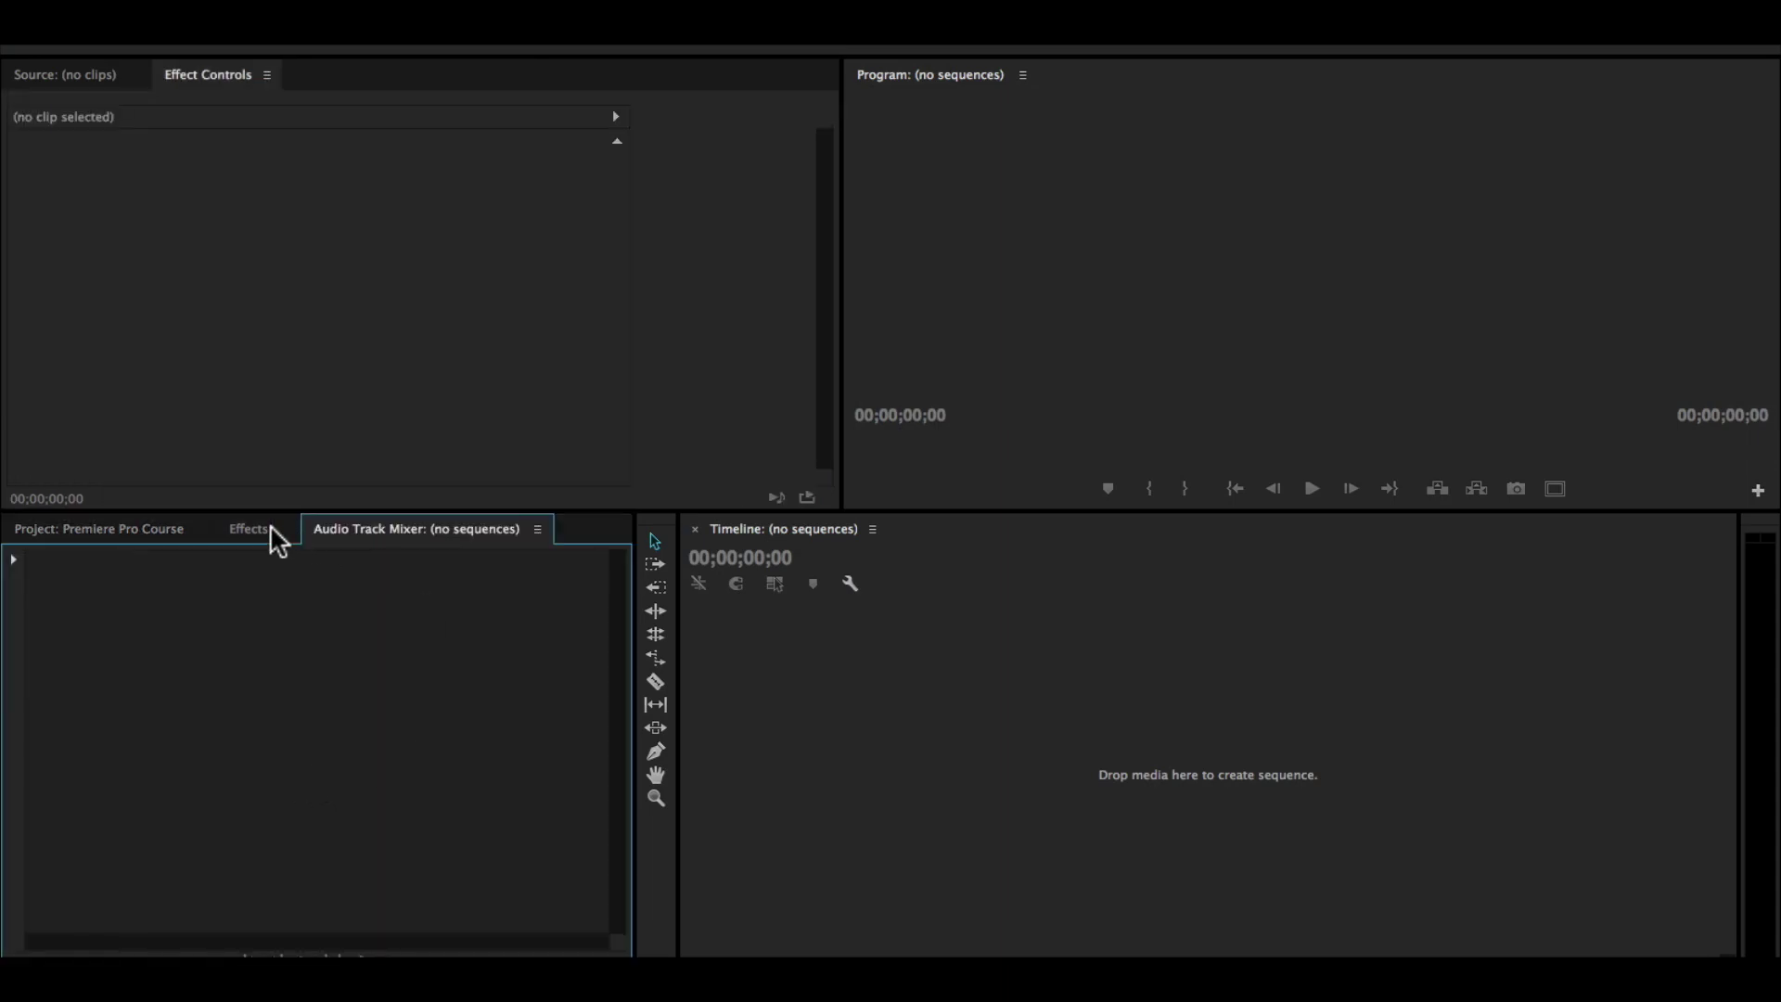
left_click_drag(176, 529, 601, 770)
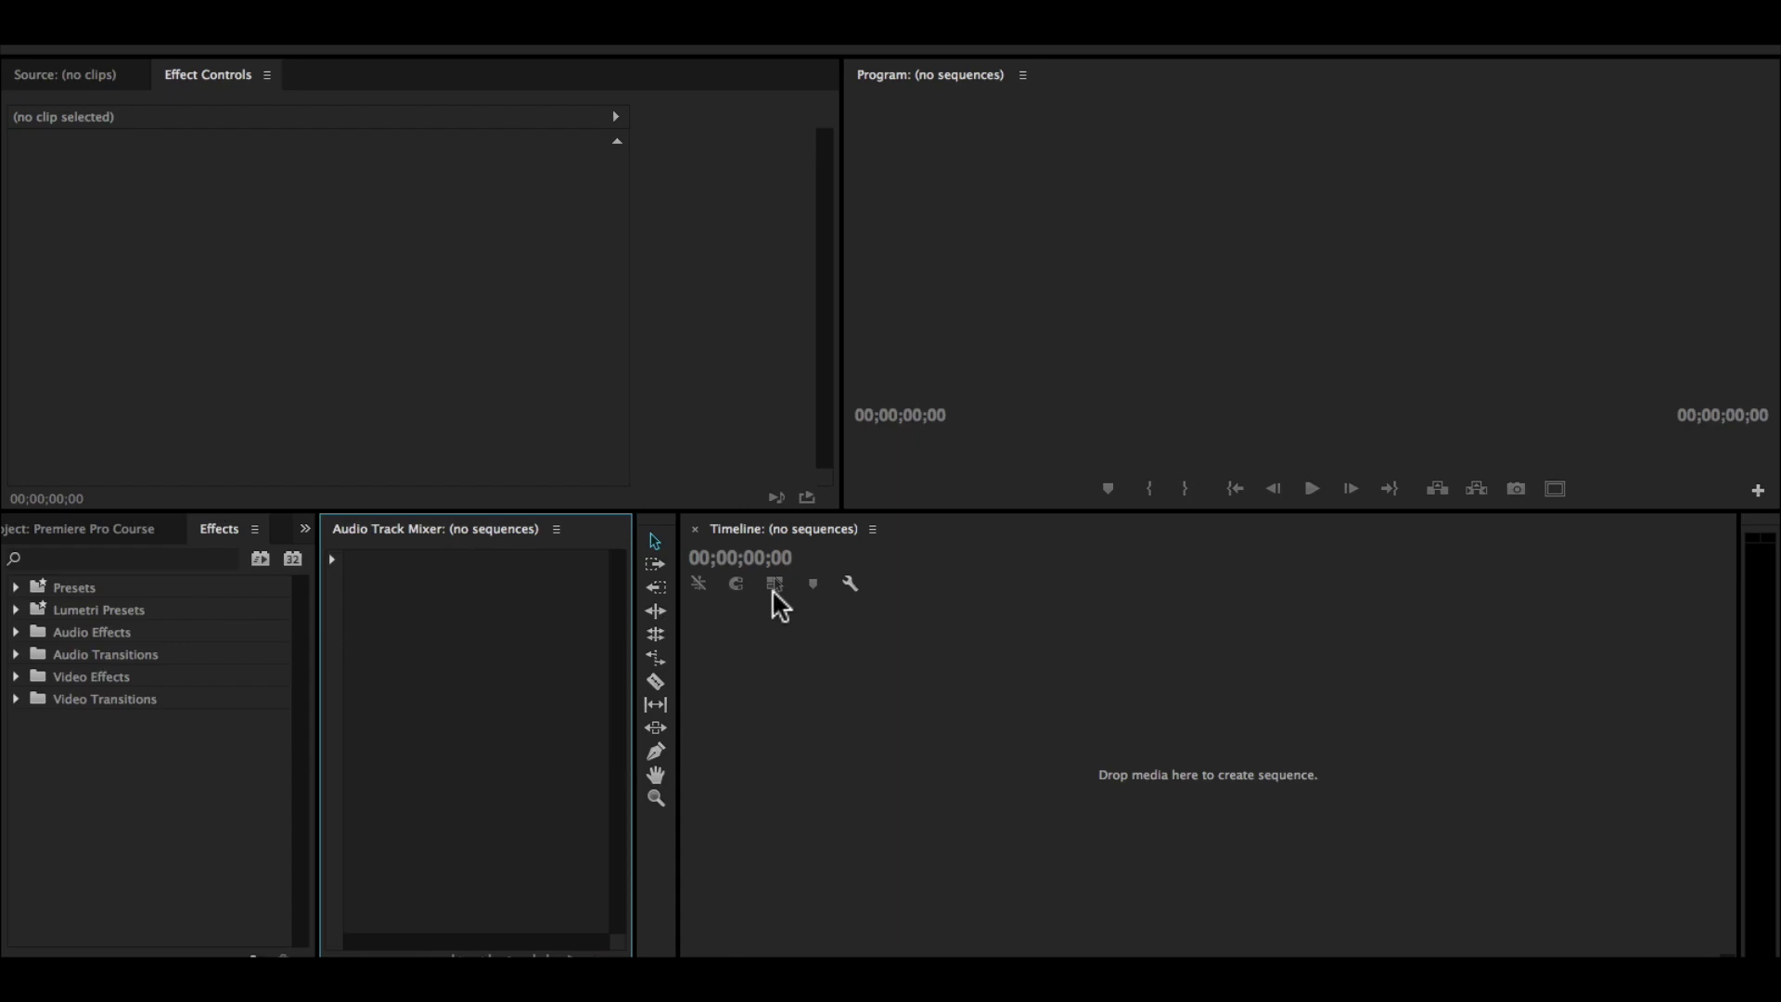
Step: Dock the Audio Track Mixer back into the Effect Controls group
left_click_drag(342, 529, 23, 274)
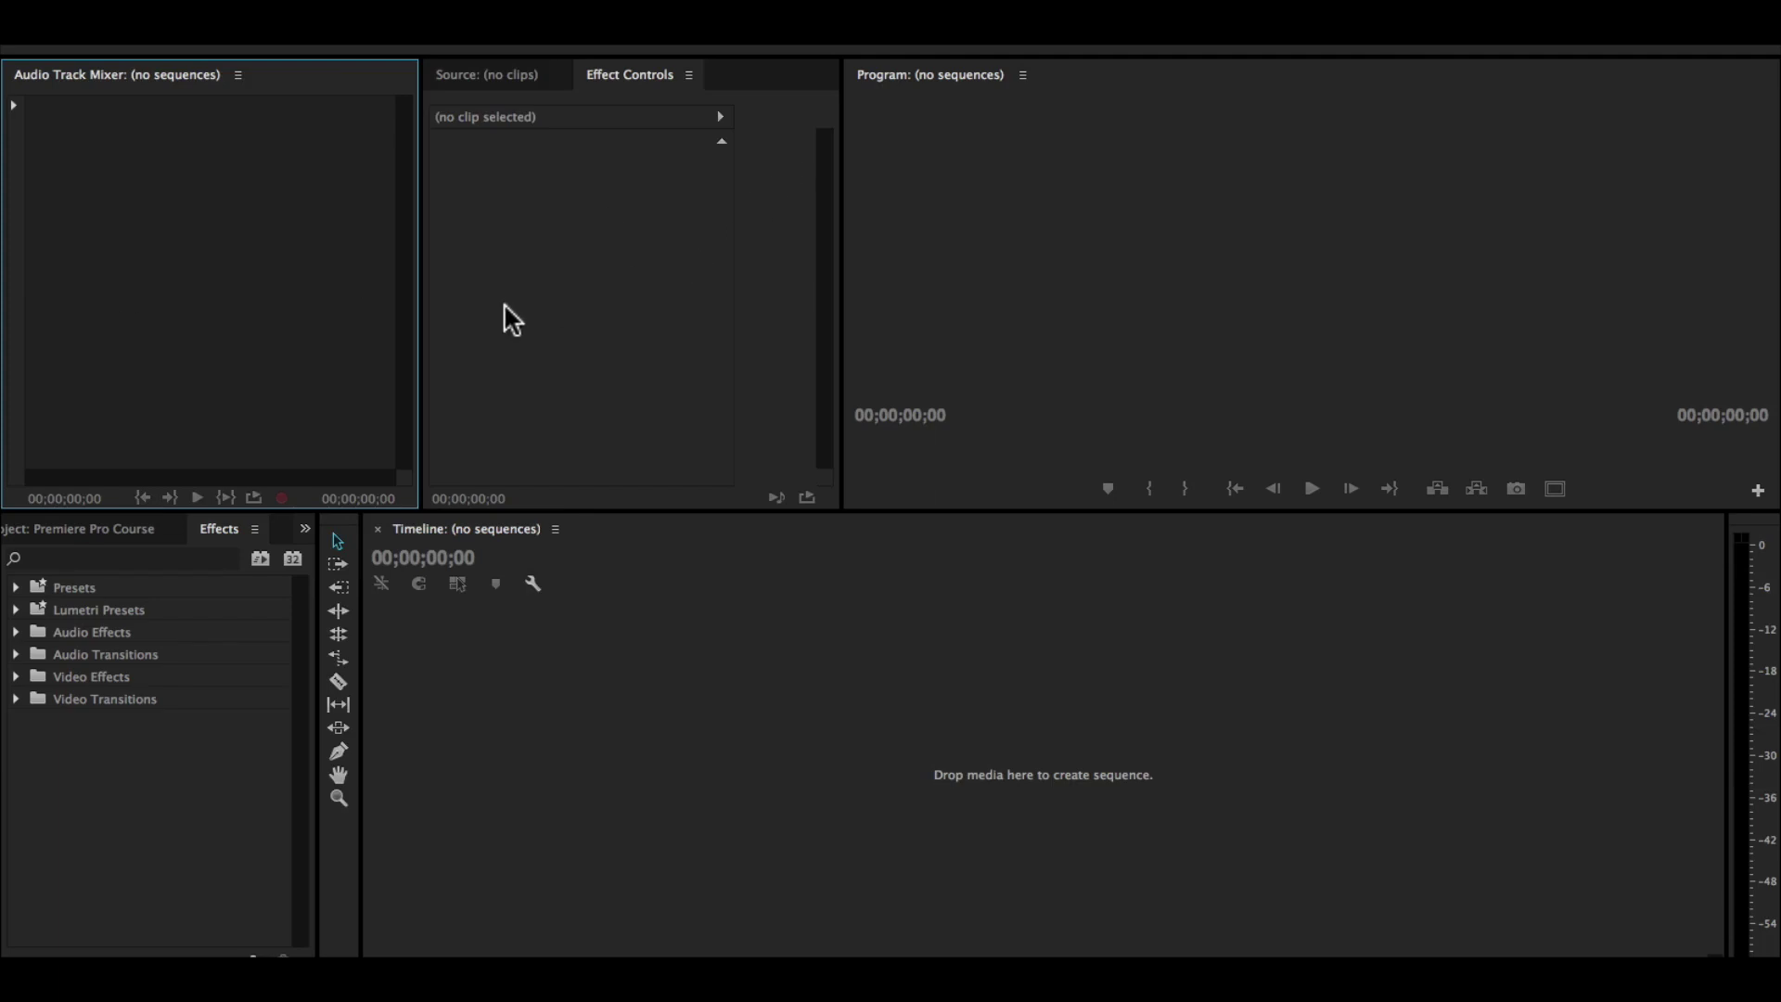
left_click_drag(22, 74, 731, 74)
left_click_drag(631, 230, 630, 228)
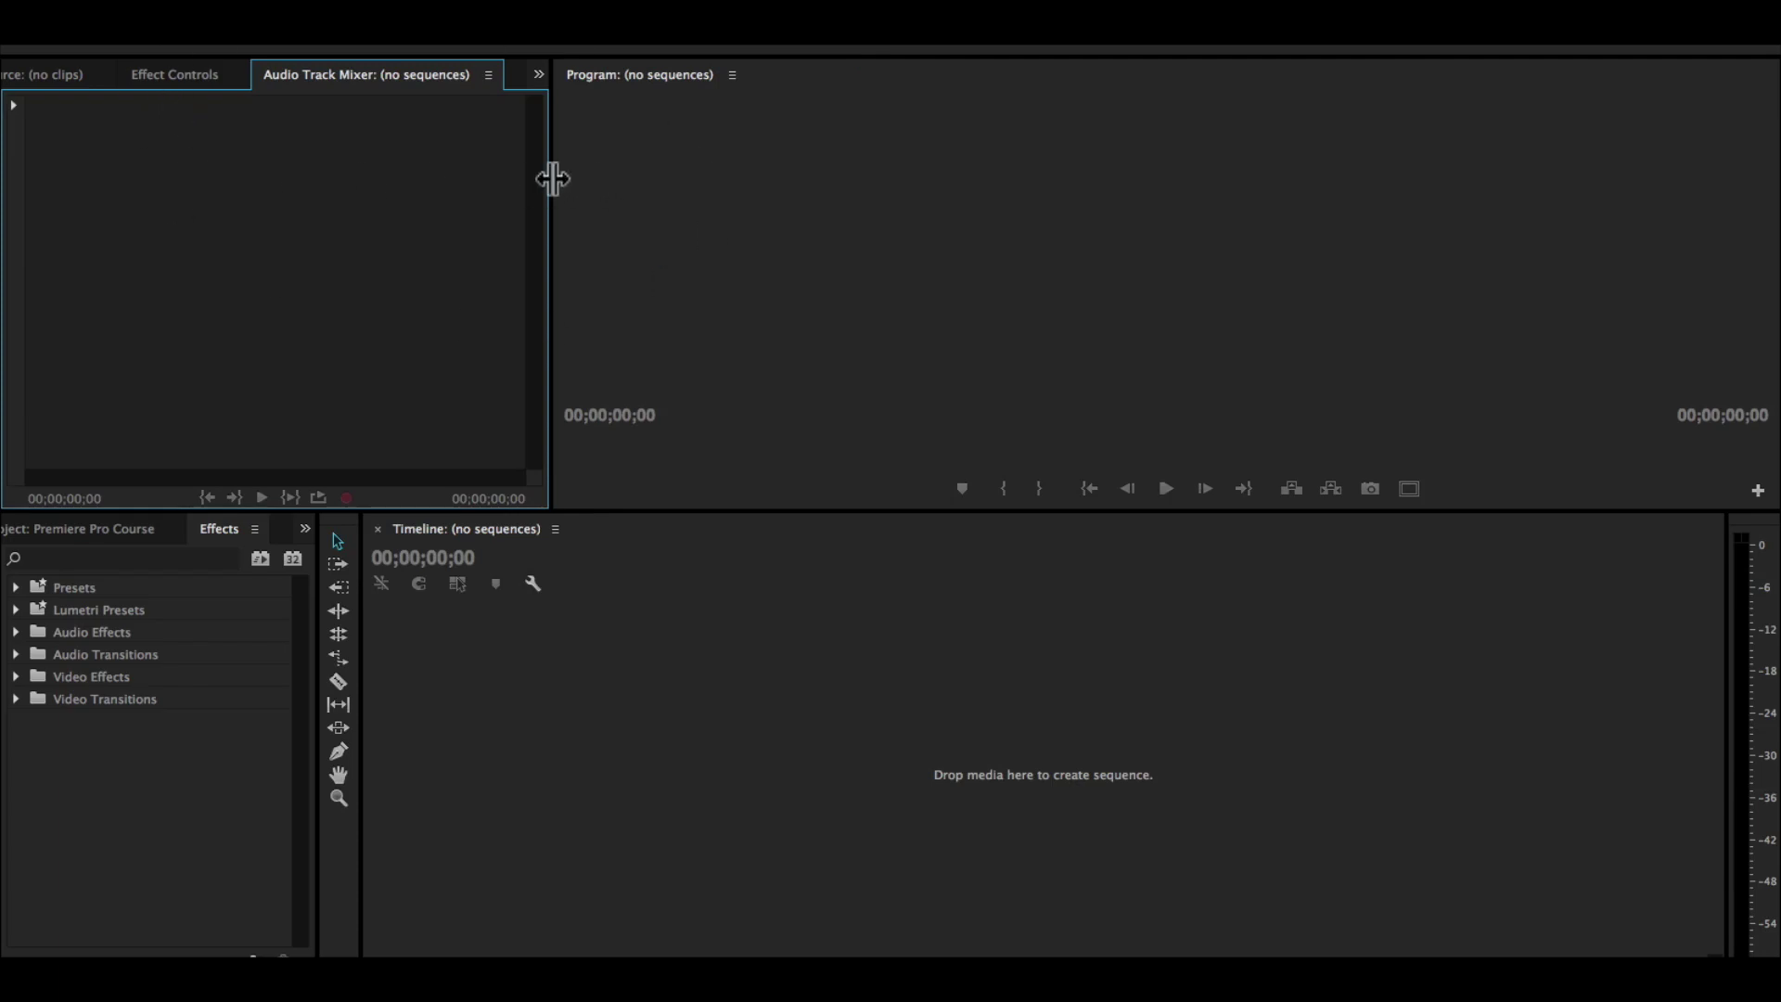
Step: Widen that frame, make the top panels taller, and move the mixer tab before Effect Controls
left_click_drag(553, 179, 942, 175)
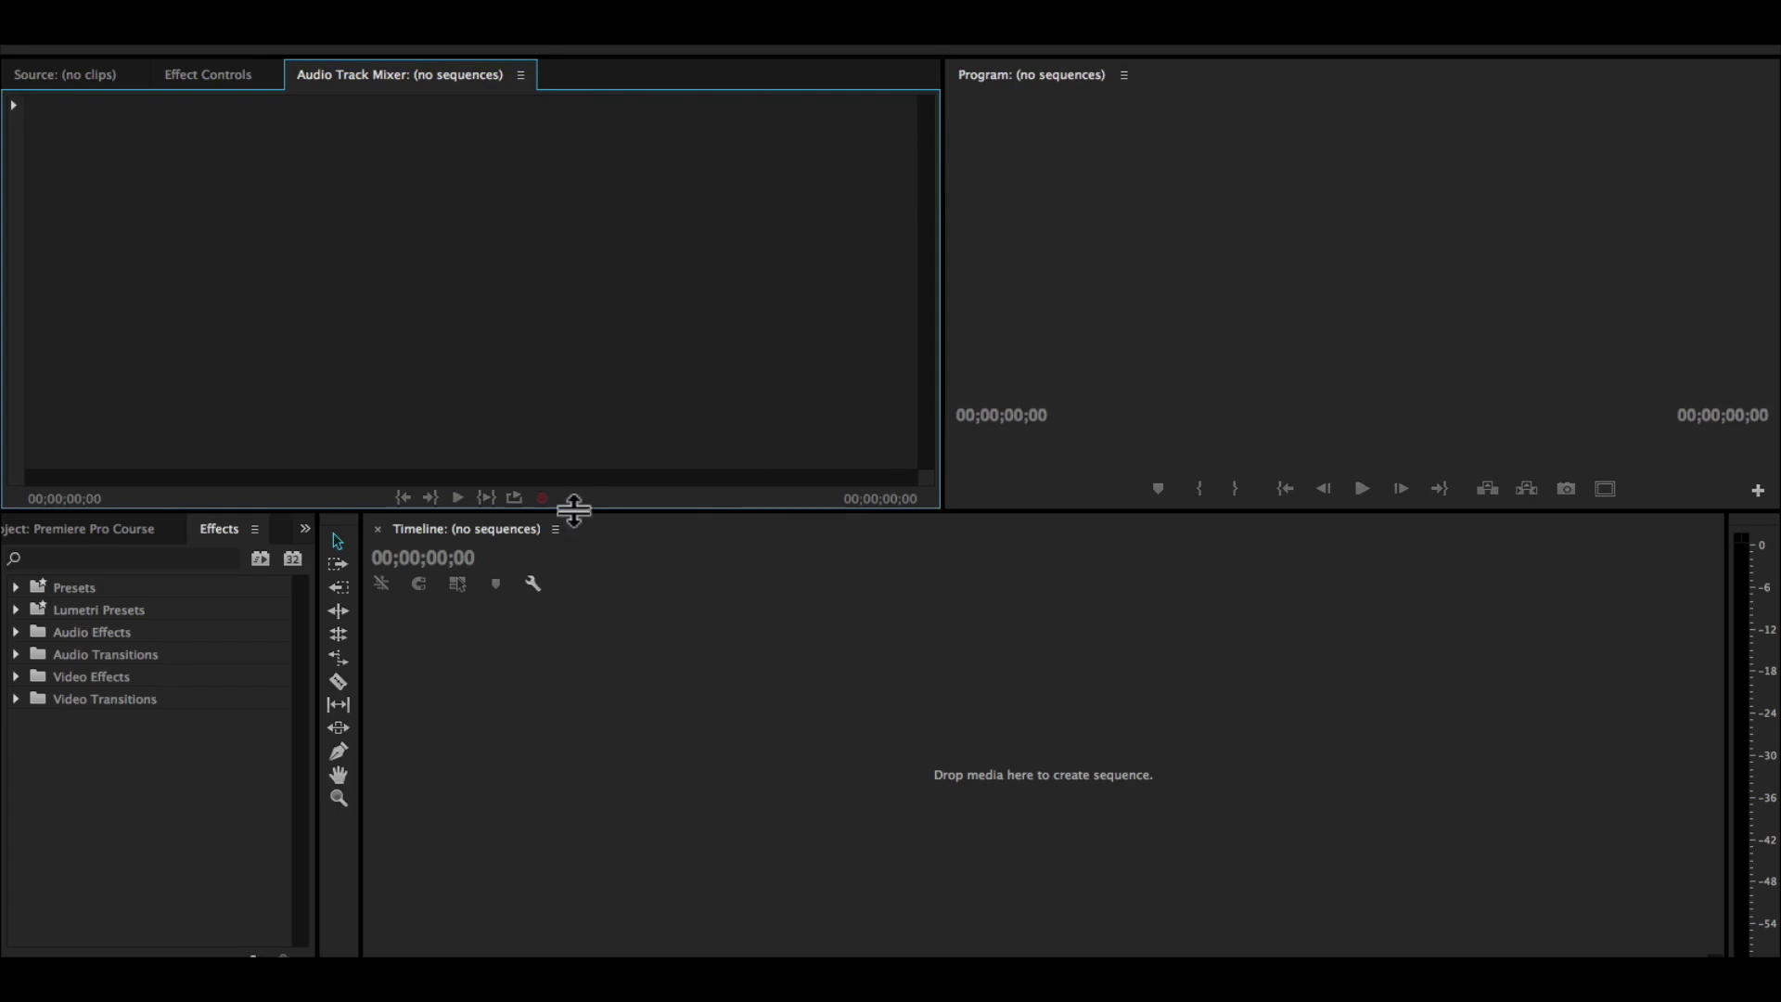
left_click_drag(573, 508, 586, 571)
left_click_drag(323, 72, 197, 70)
Step: Place the Audio Track Mixer as the second tab after Source, leaving Source in front
left_click(453, 71)
left_click(264, 69)
left_click(41, 73)
left_click_drag(285, 73, 213, 75)
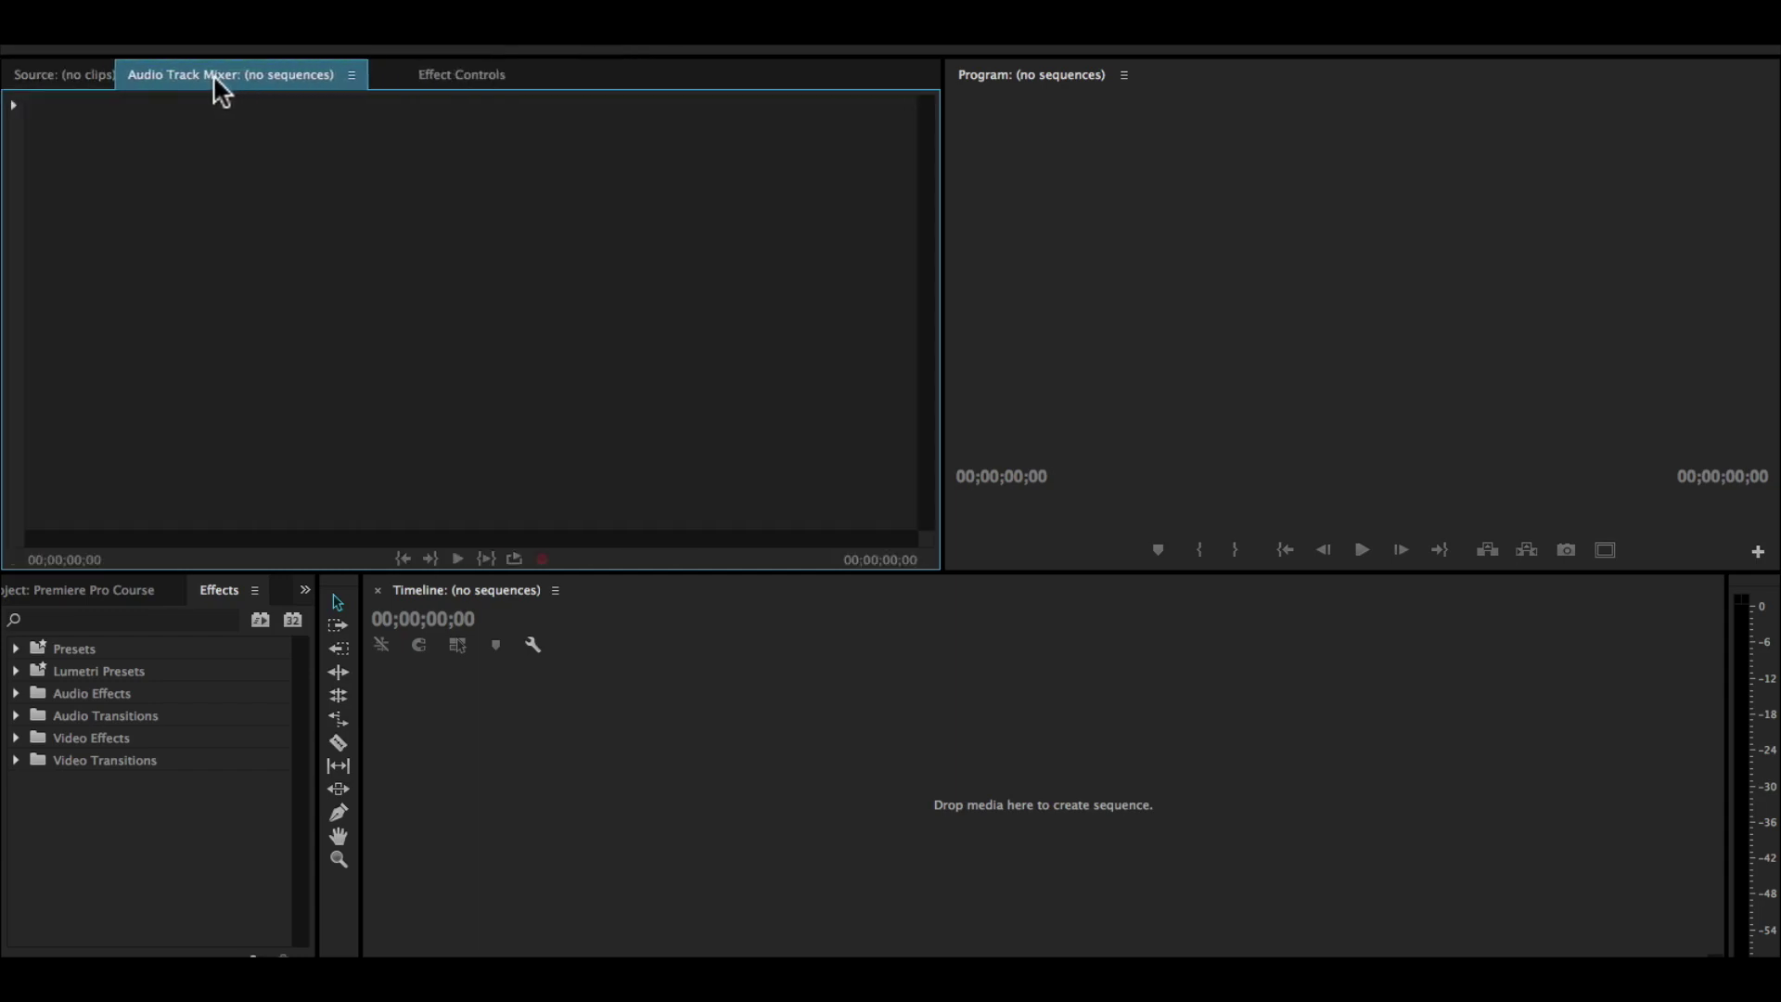
left_click(32, 72)
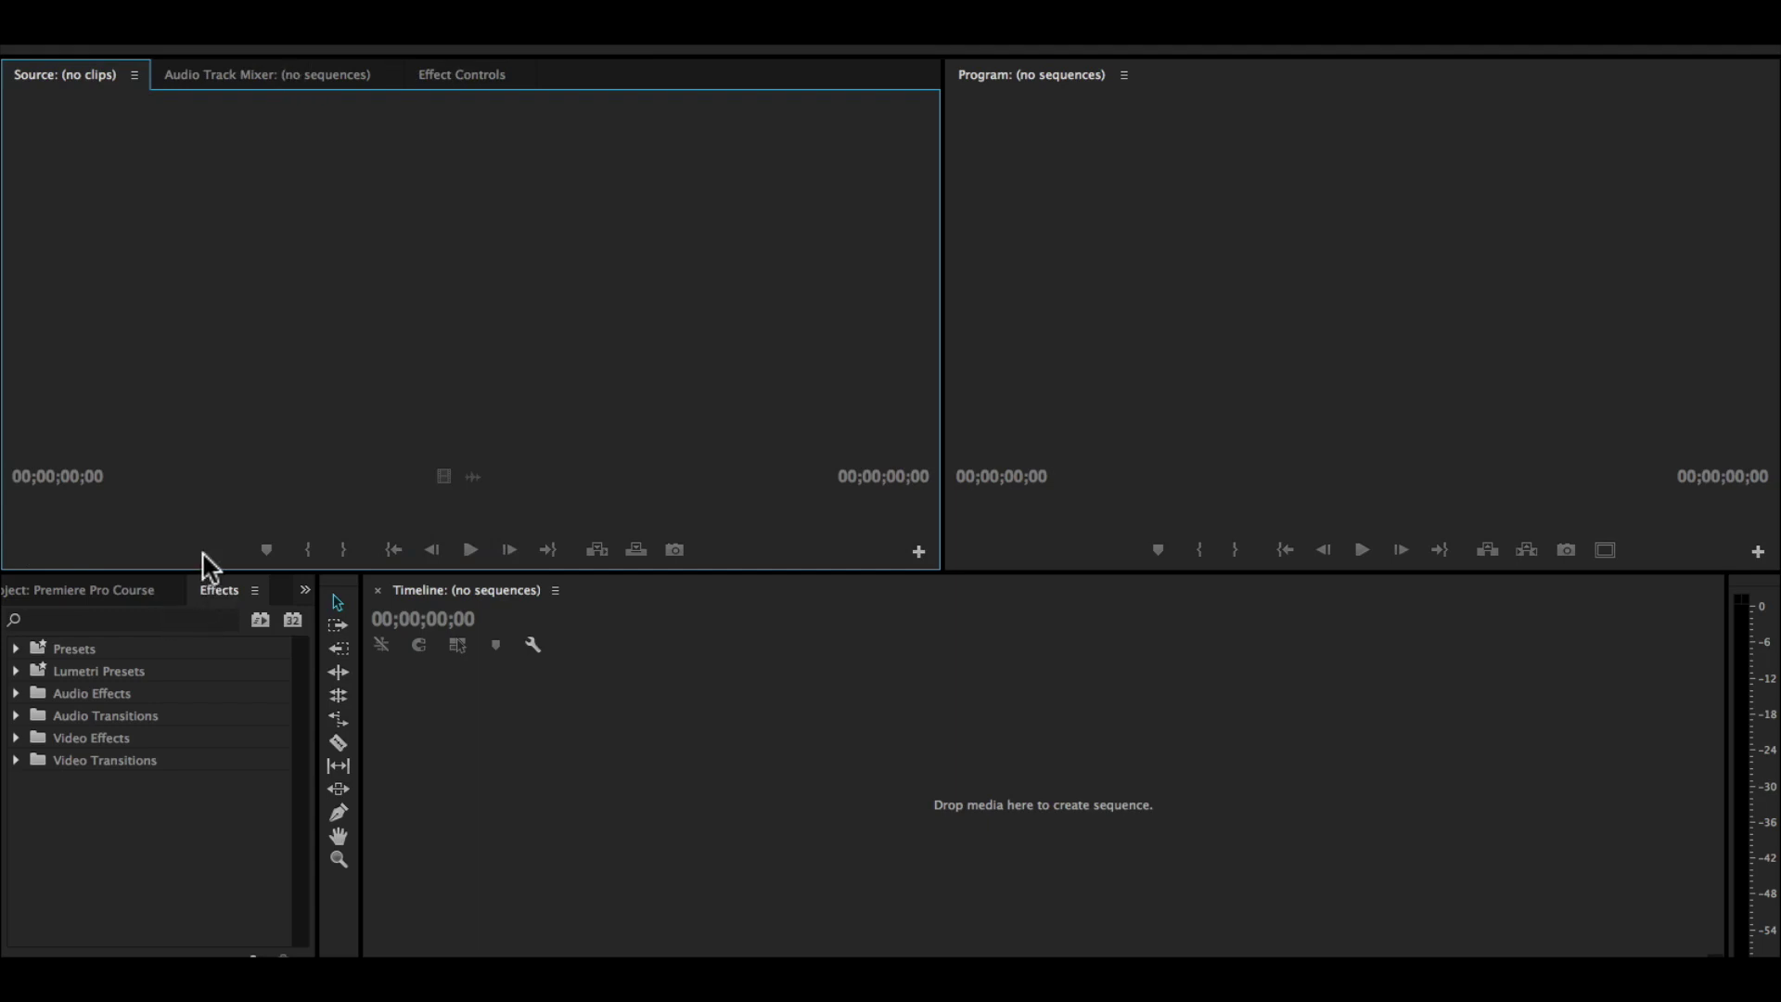
Step: Widen the Project and Effects panel against the Timeline, showing the Project bin
left_click(314, 663)
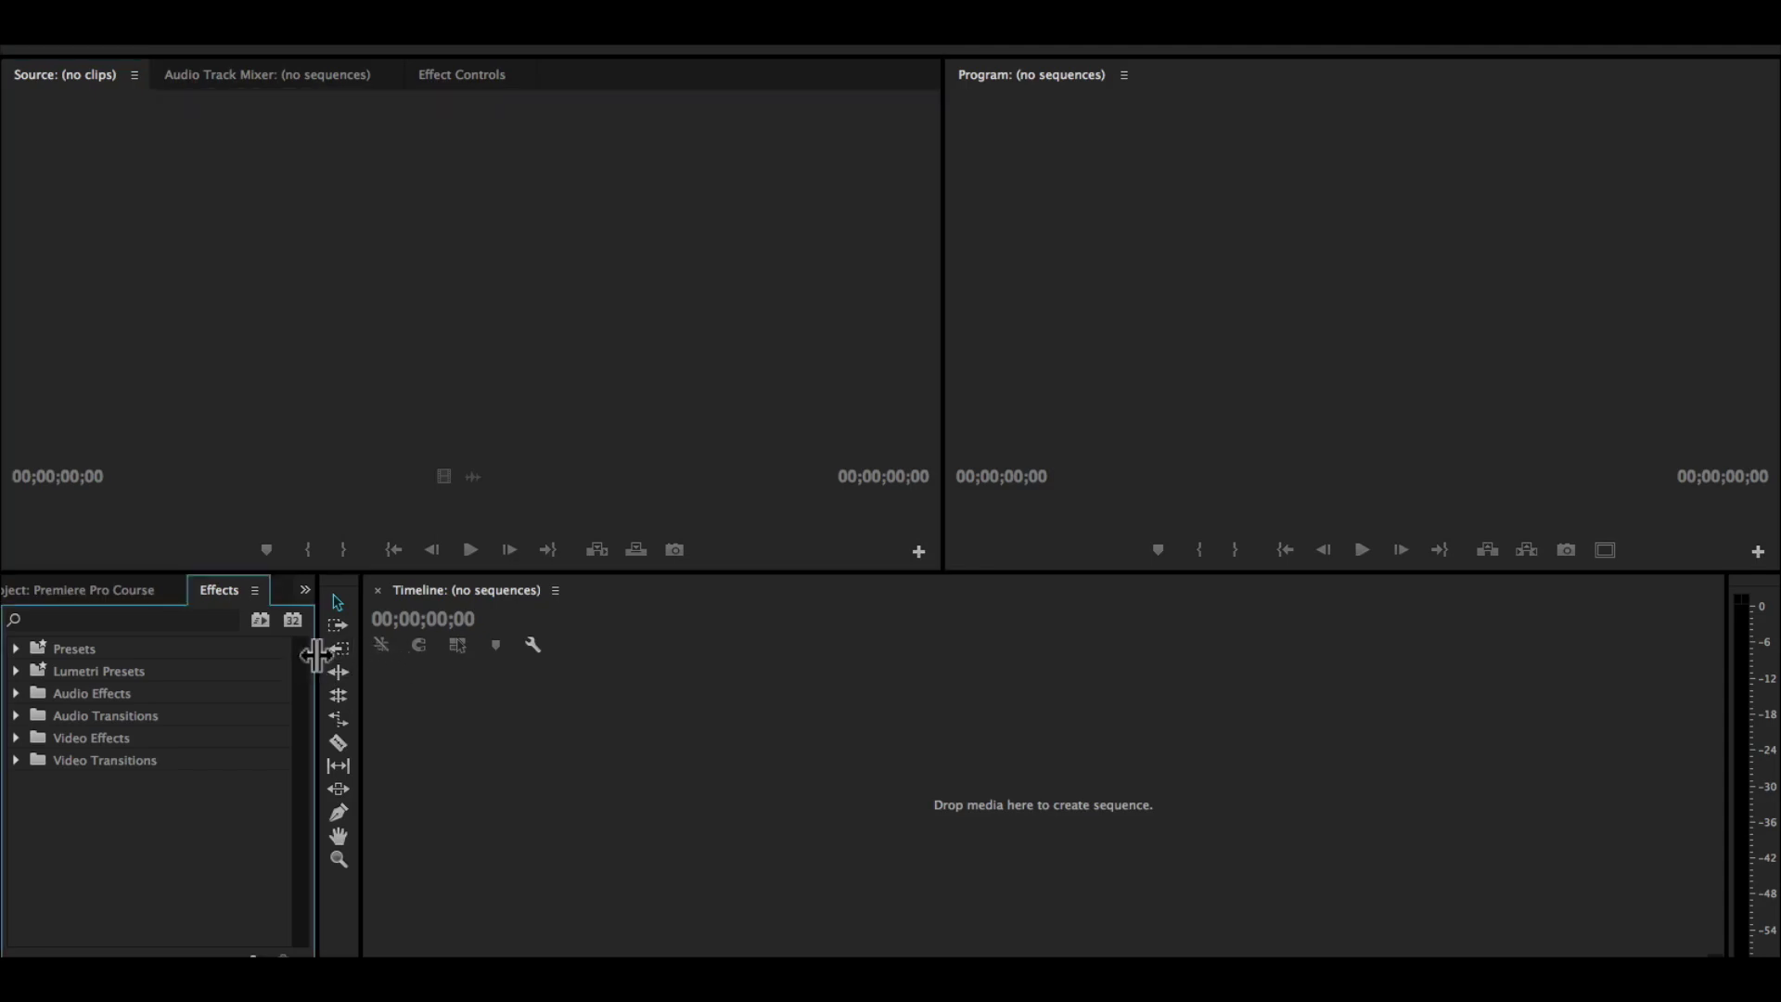
left_click_drag(315, 656, 619, 655)
left_click(126, 590)
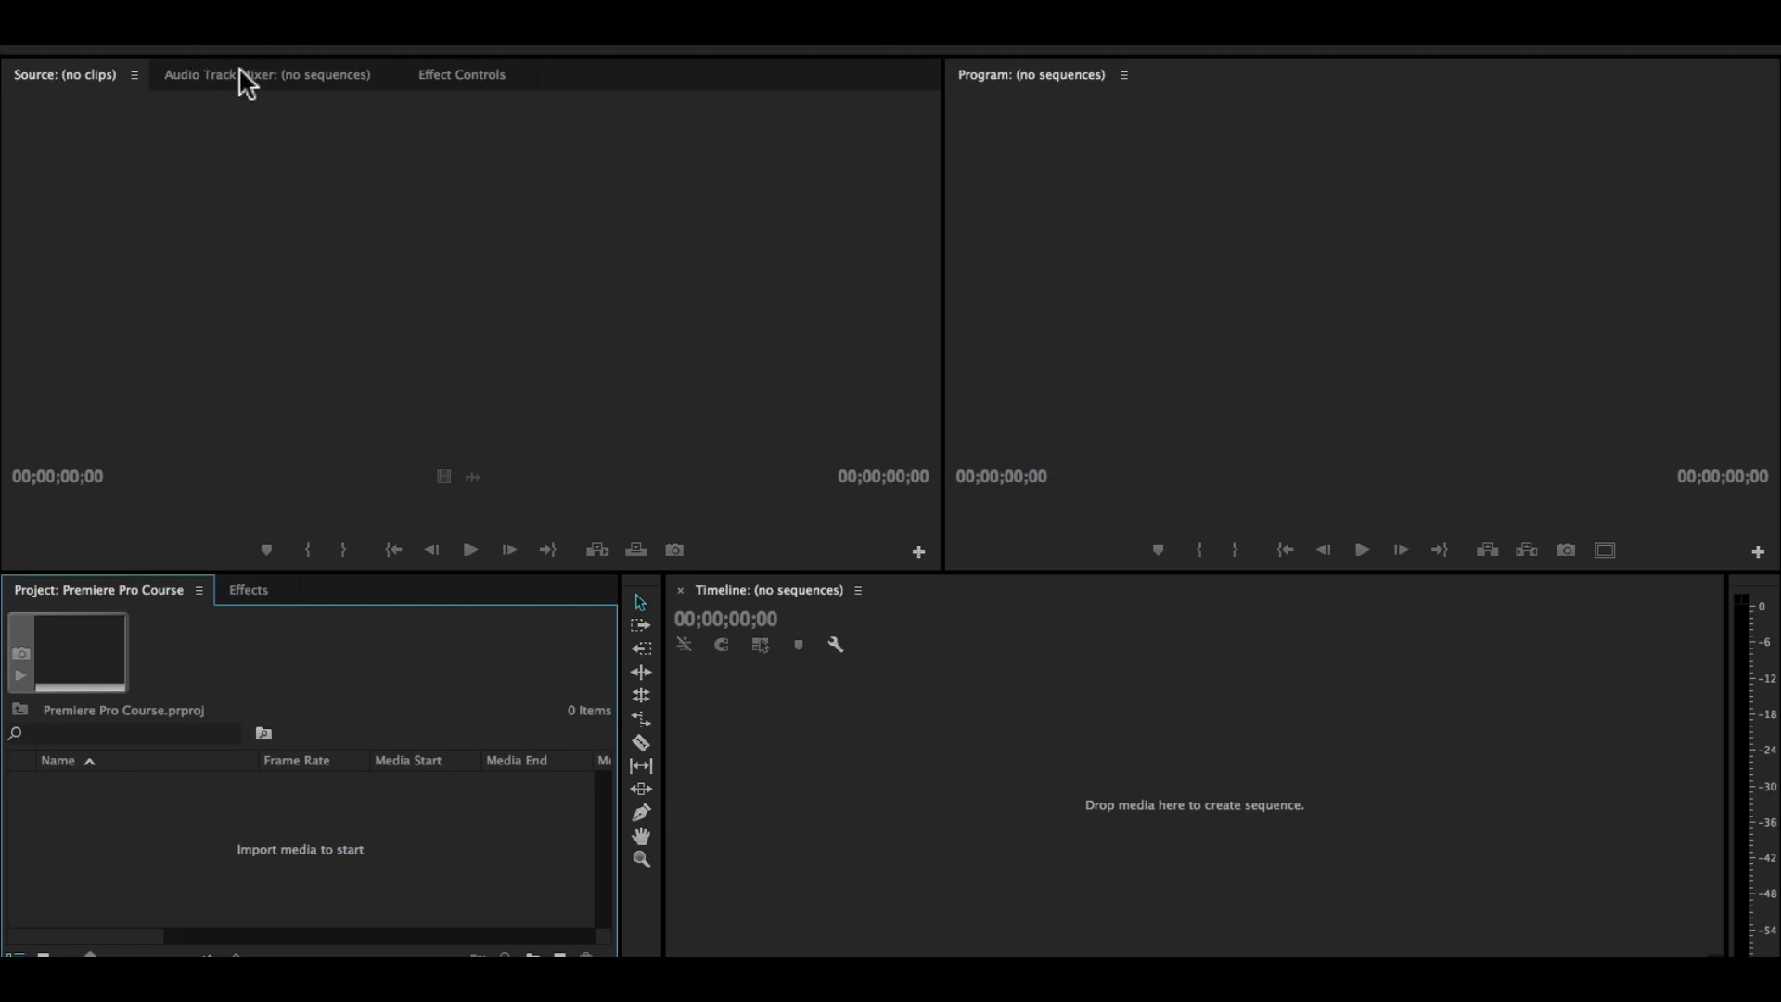
Step: Open the Window menu and dismiss it without choosing anything
left_click(594, 22)
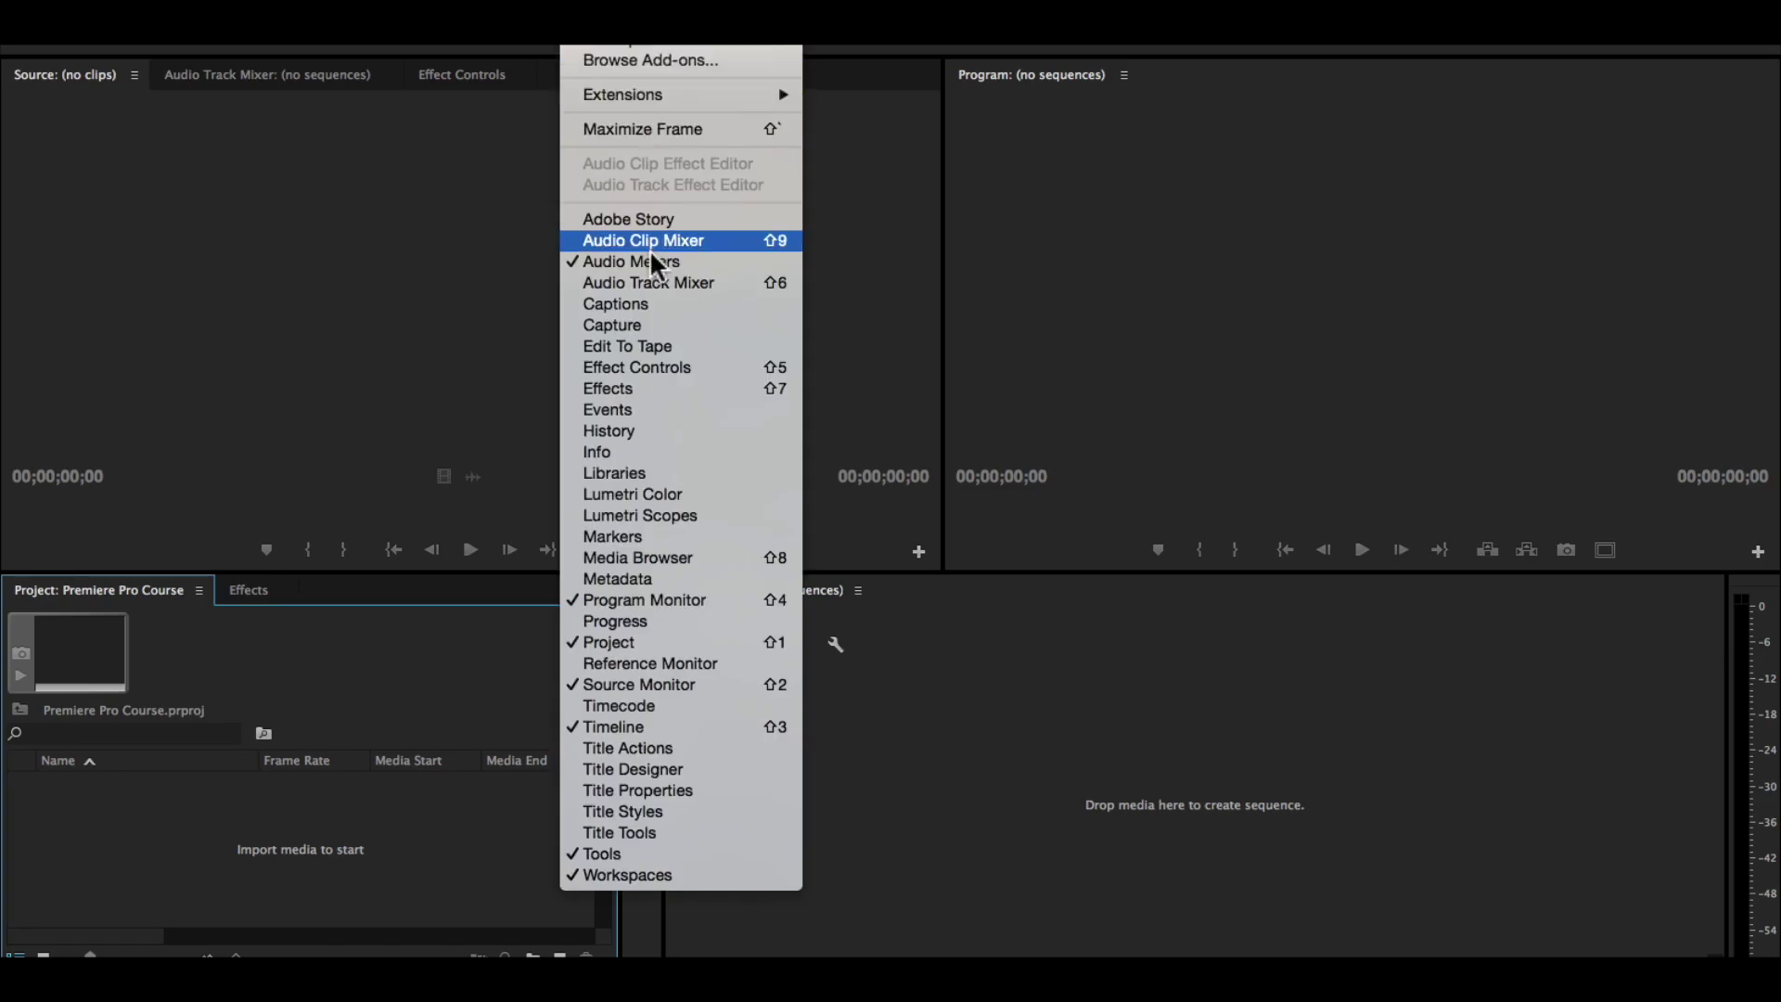
left_click(238, 198)
left_click(225, 71)
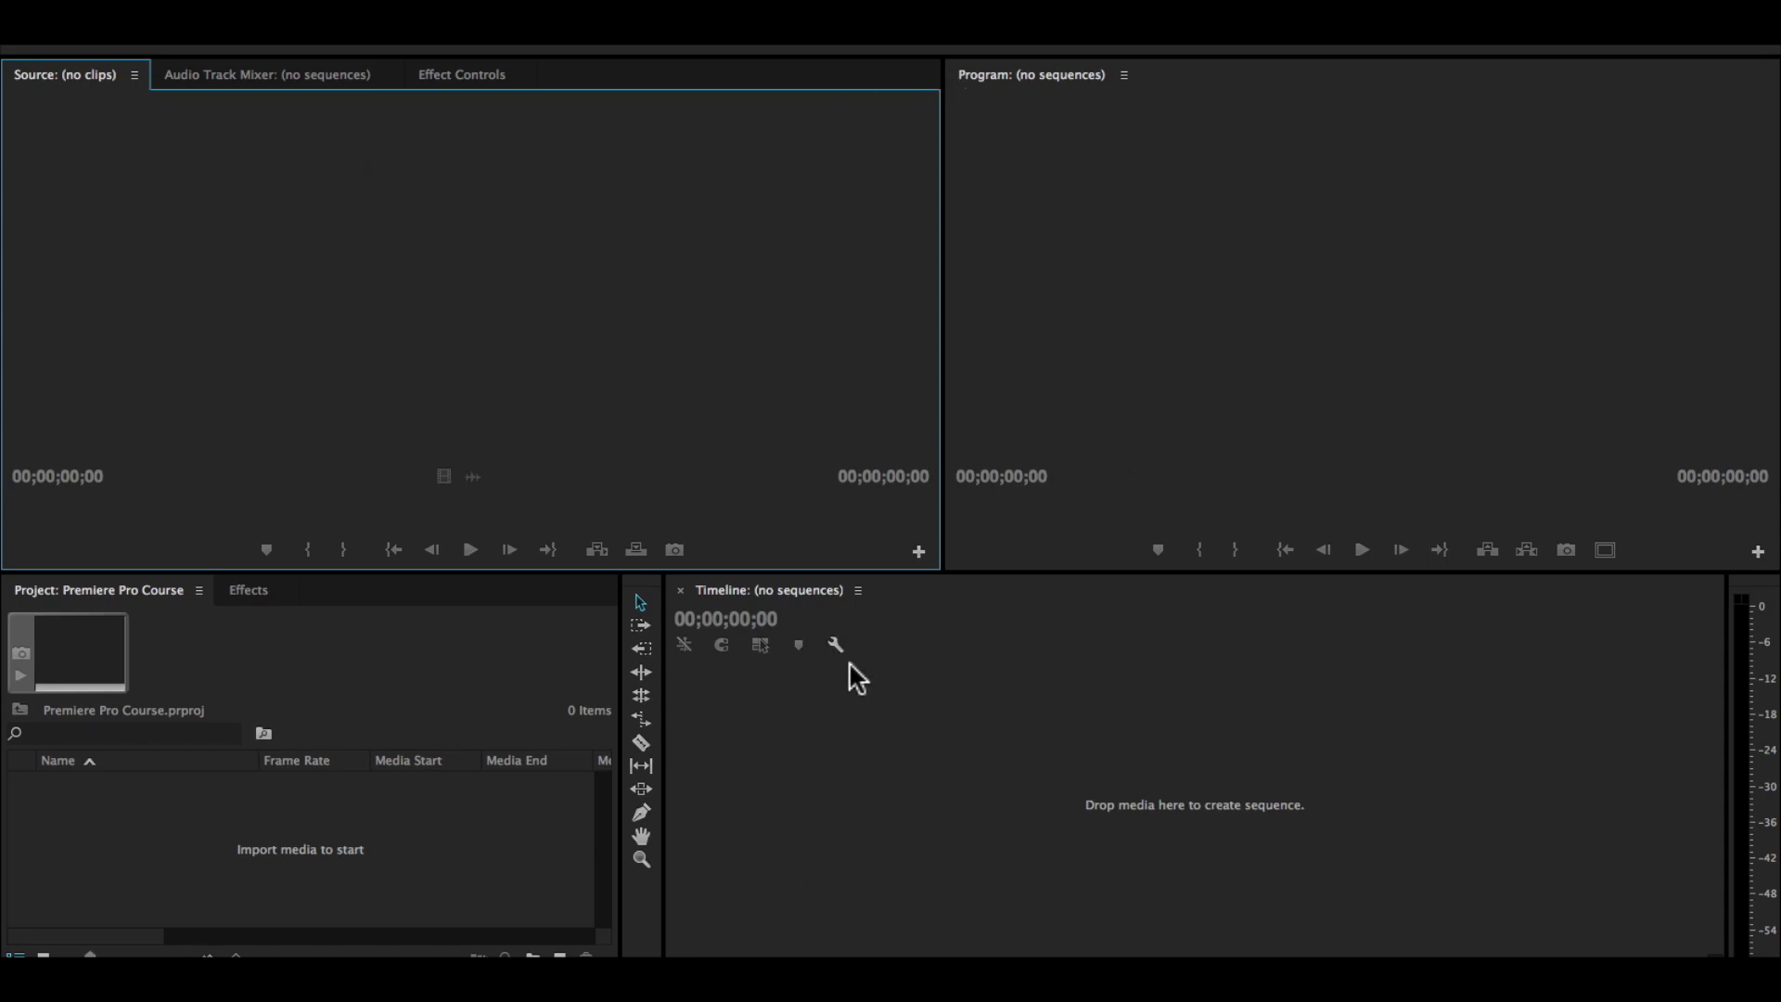
Step: Start Save as New Workspace, cancel the naming dialog, and reopen the Workspaces list
left_click(593, 18)
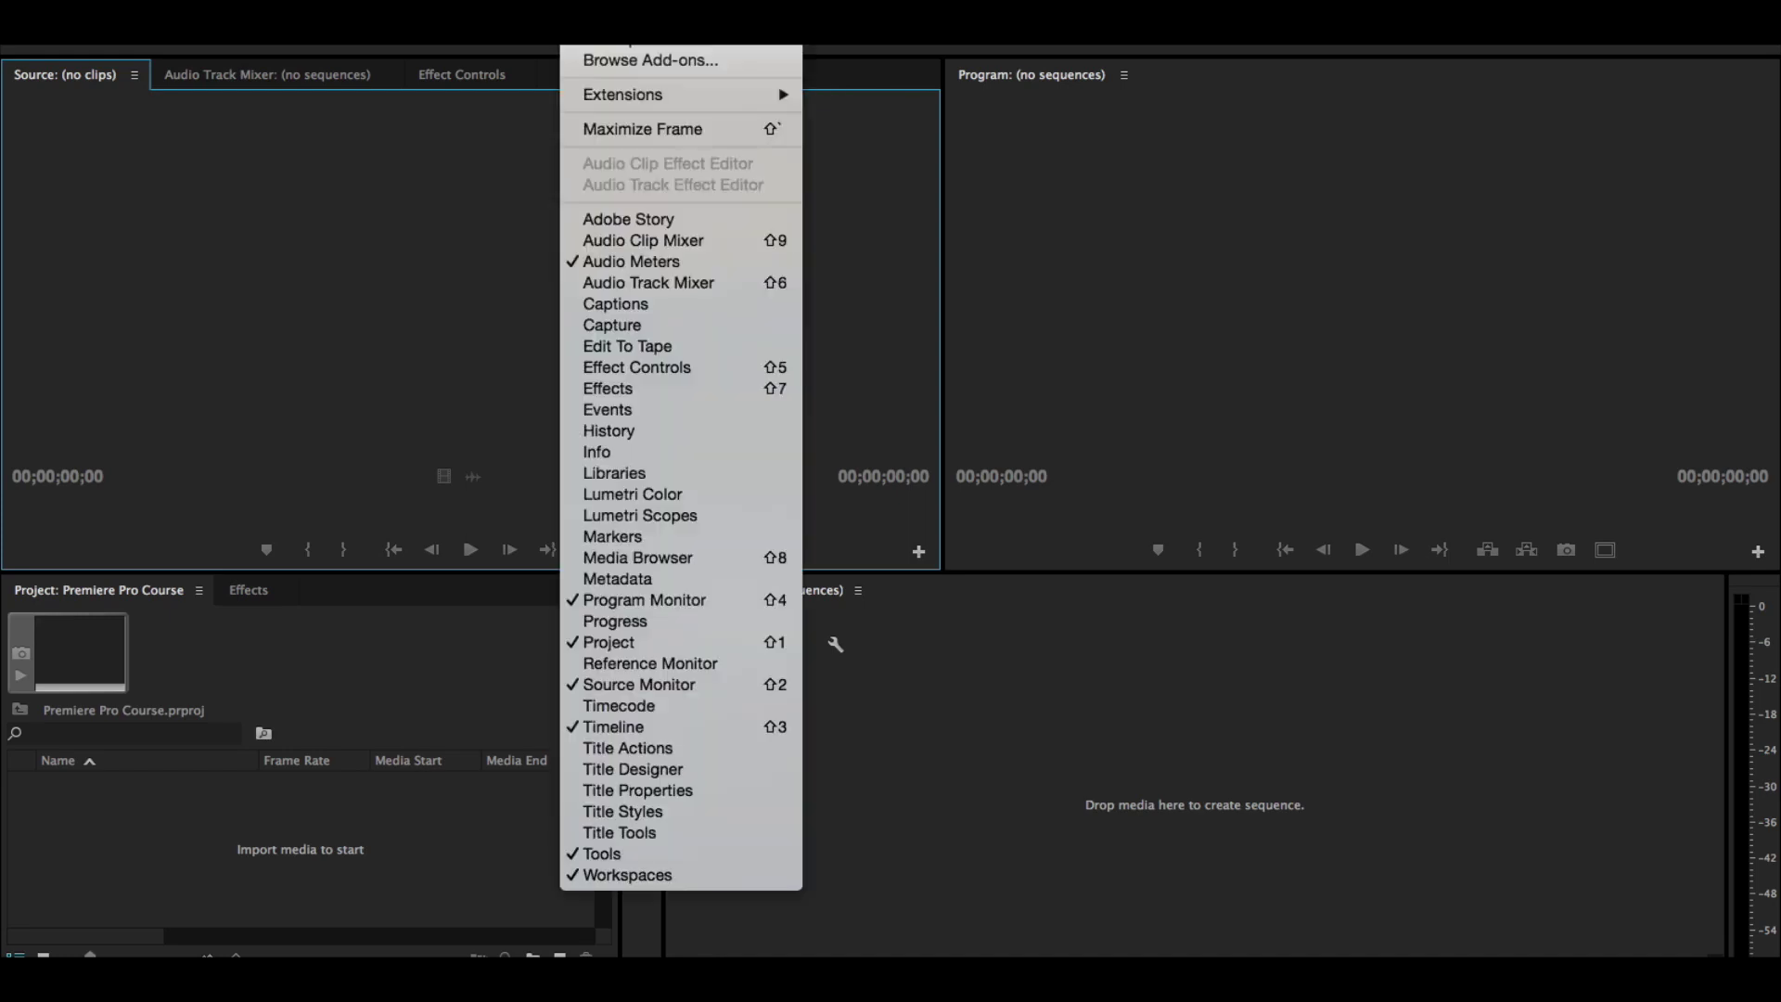
mouse_move(640, 43)
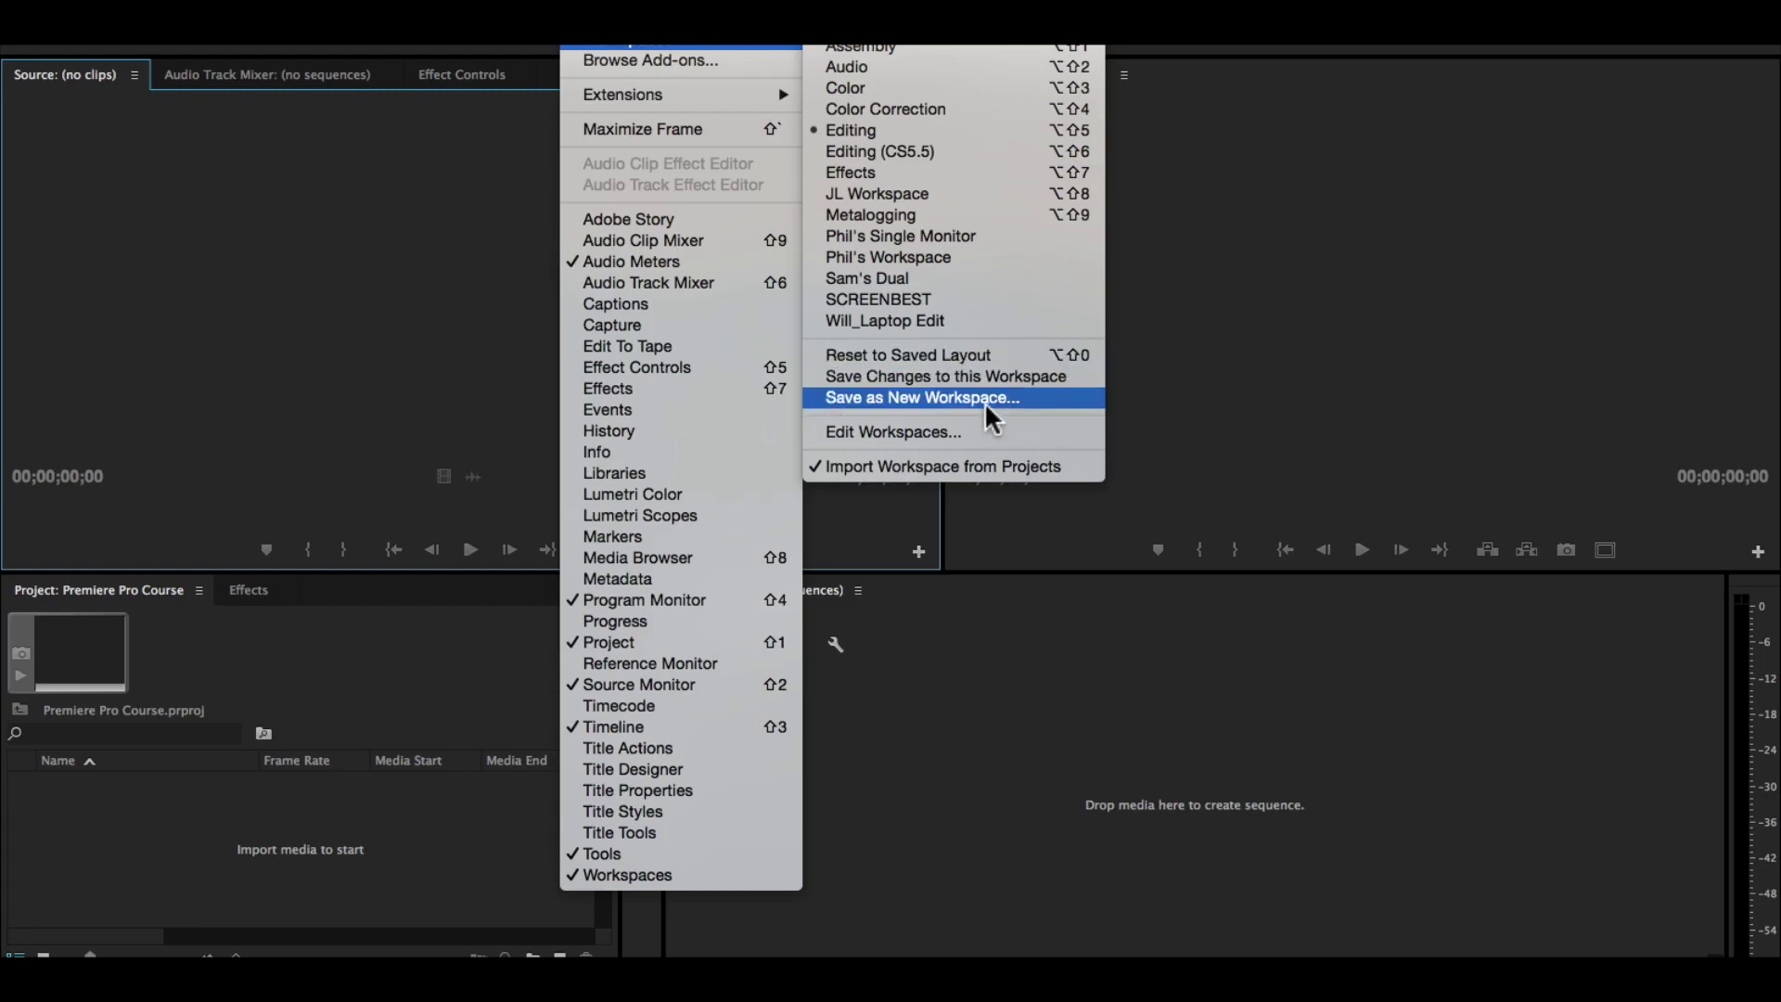
left_click(922, 397)
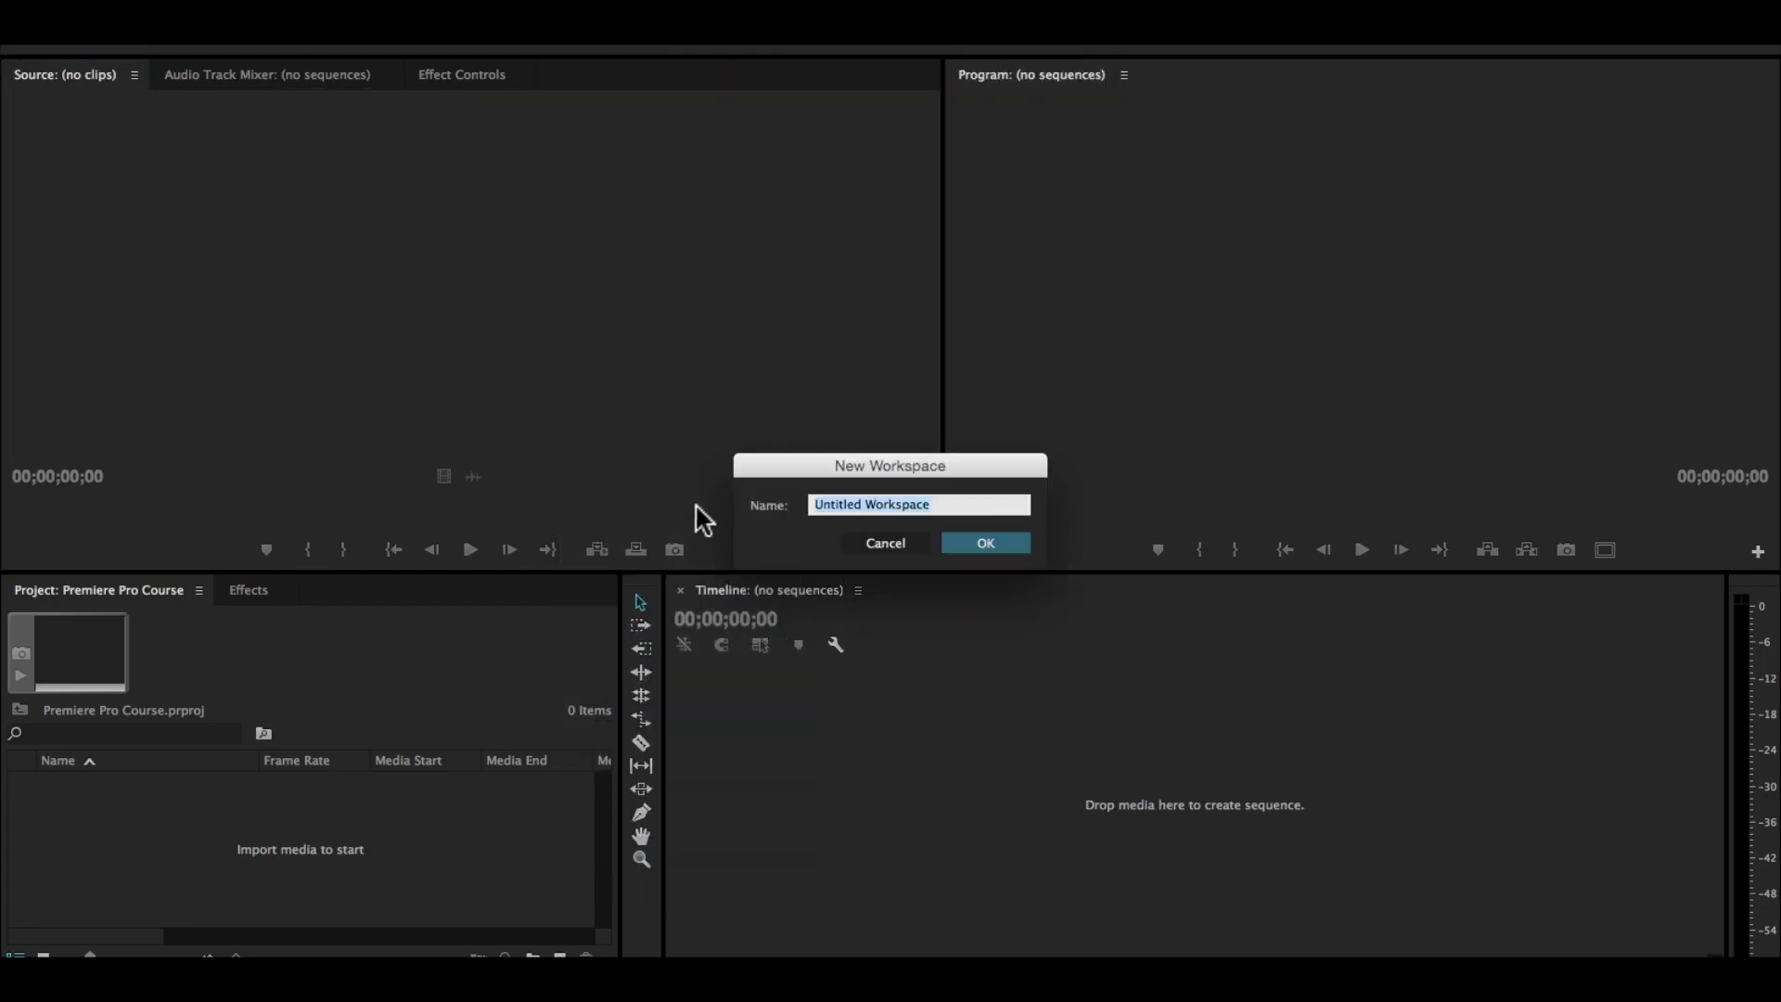
left_click(889, 545)
left_click(642, 45)
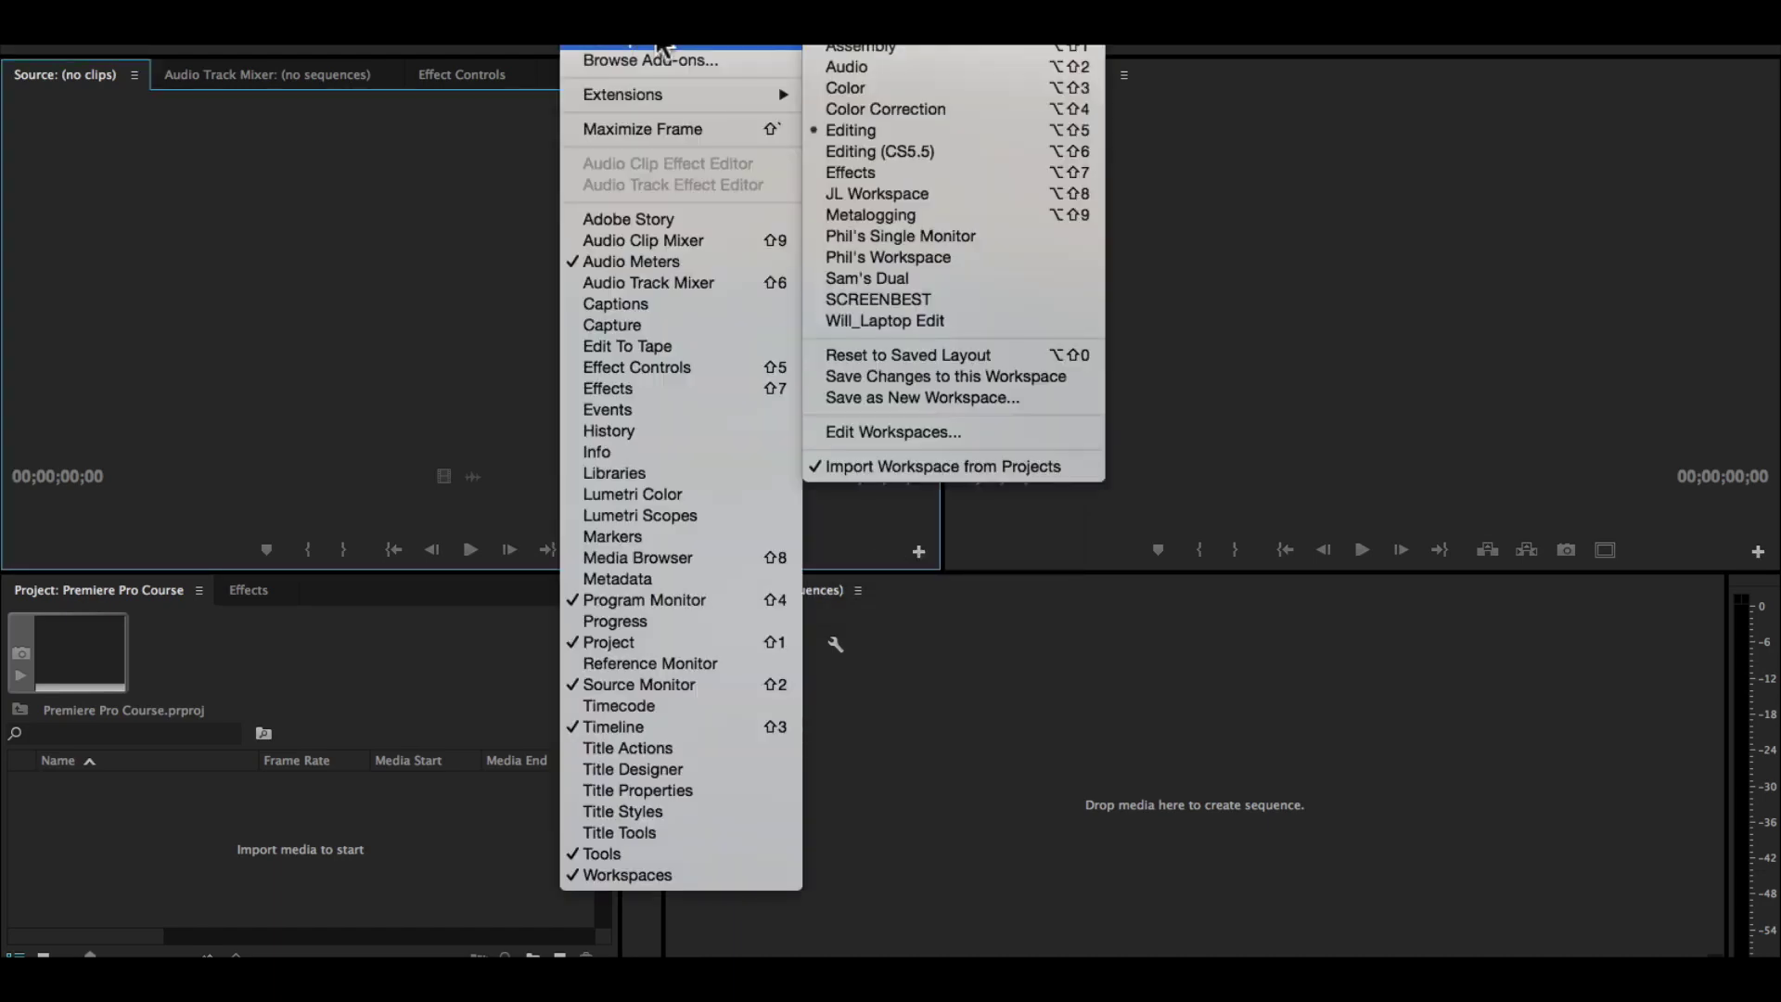
Step: Switch to the saved single-monitor workspace and move Effect Controls after the Audio Track Mixer tab
left_click(915, 237)
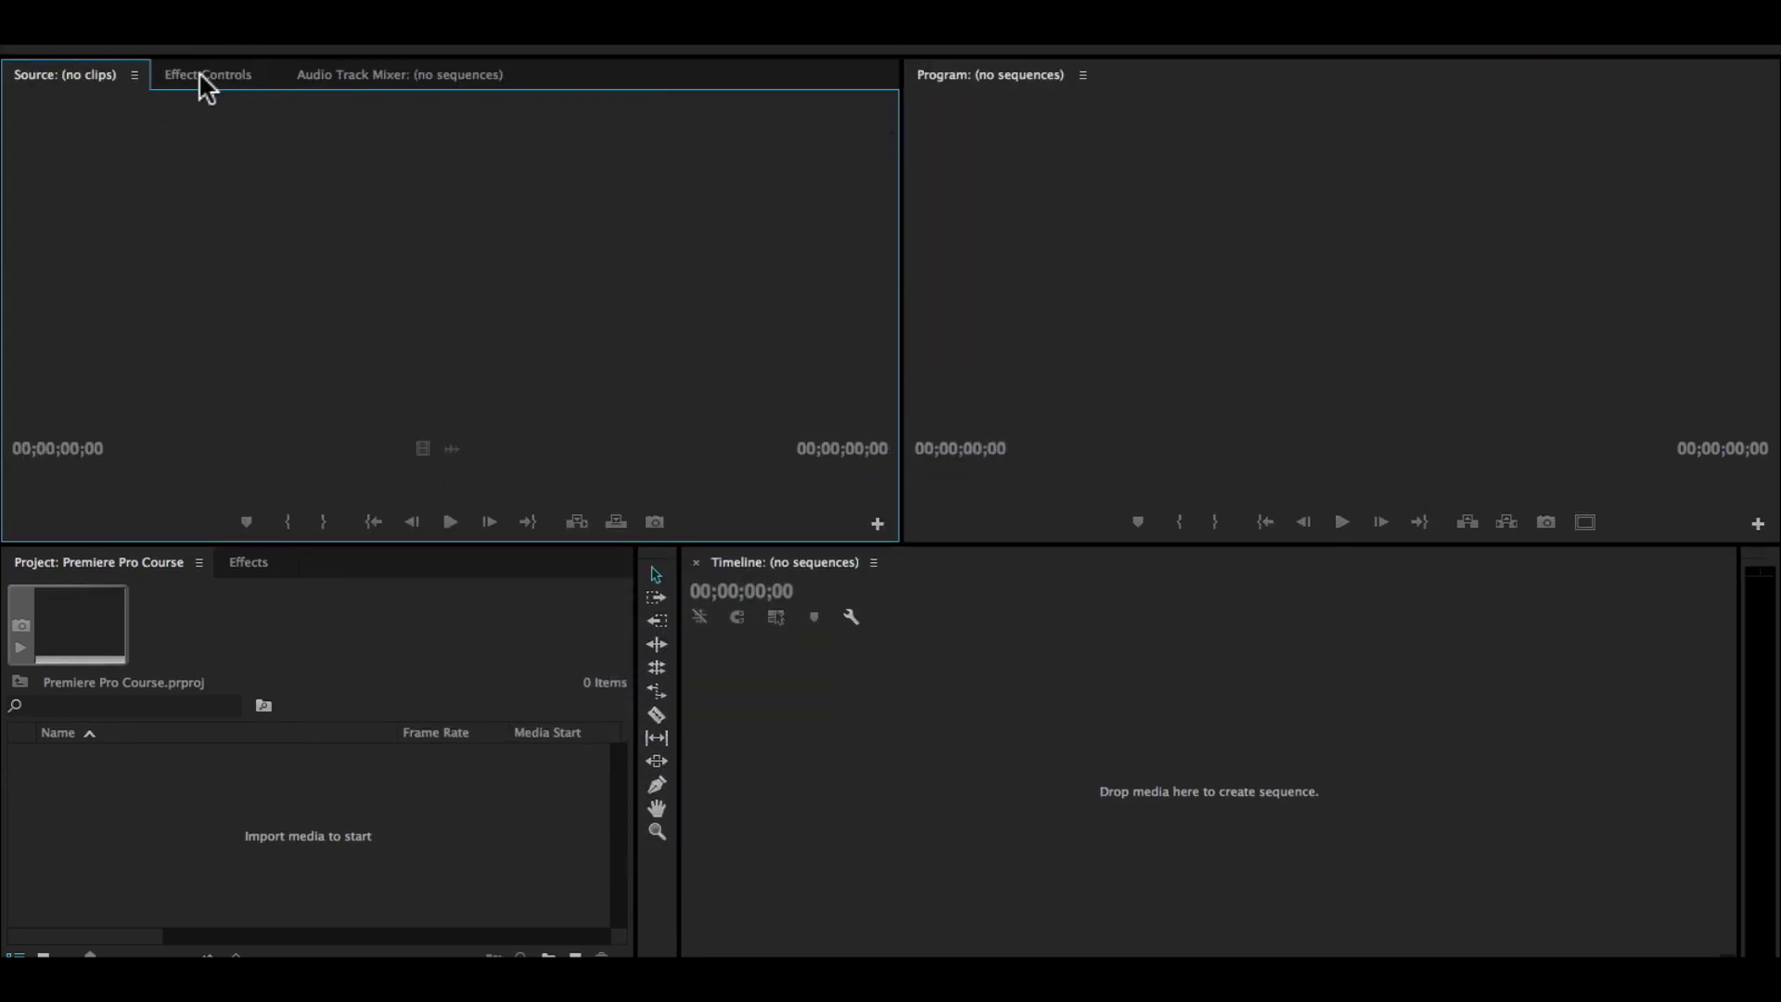
left_click_drag(199, 74, 429, 79)
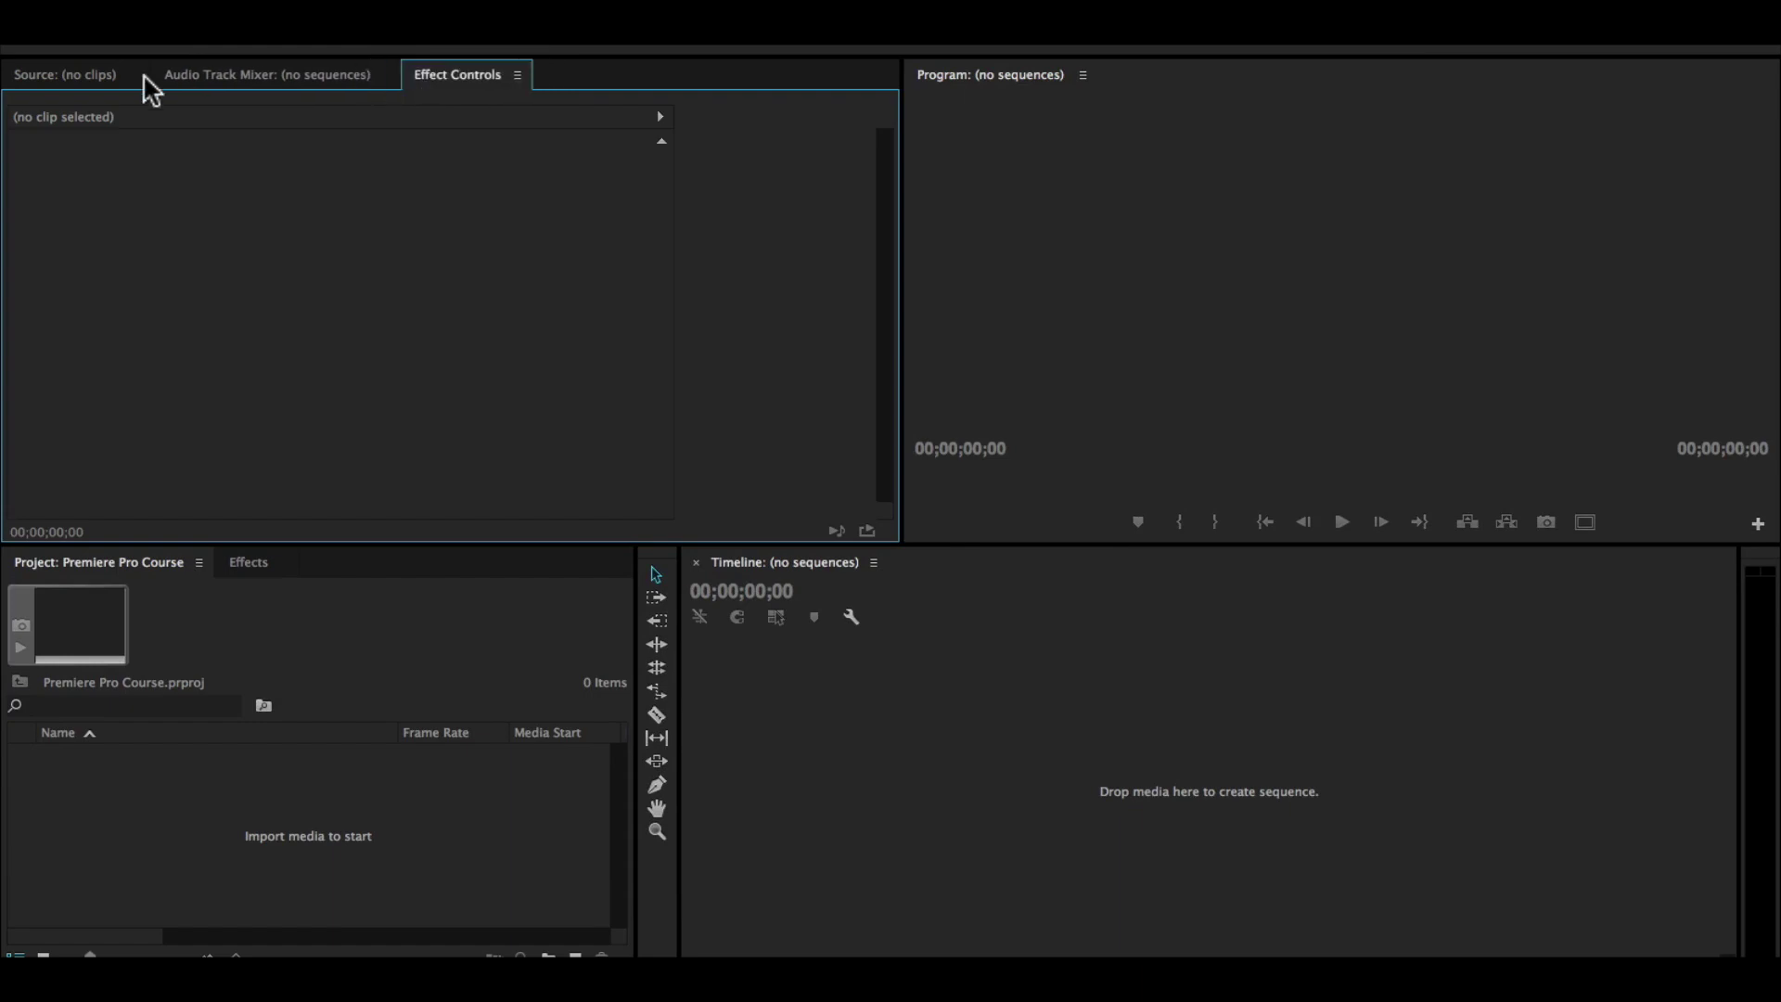
left_click(48, 78)
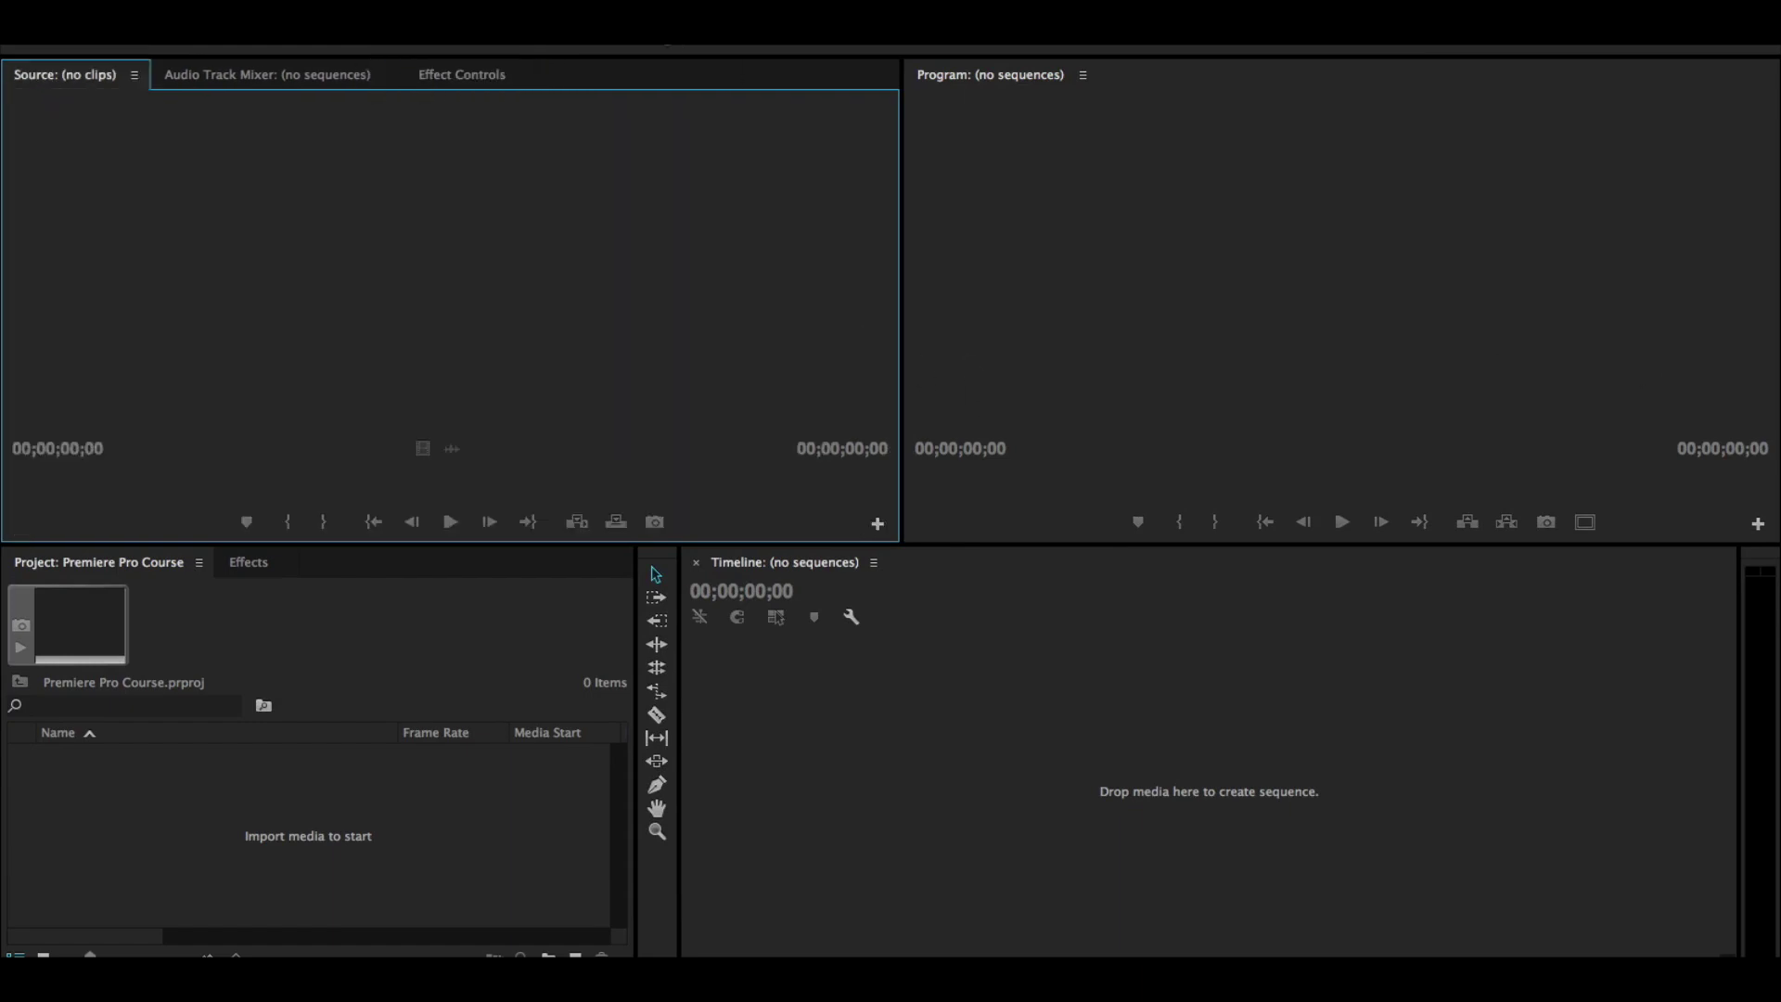
Step: Reopen the Workspaces list and close it with Esc without changing anything
left_click(680, 43)
mouse_move(617, 47)
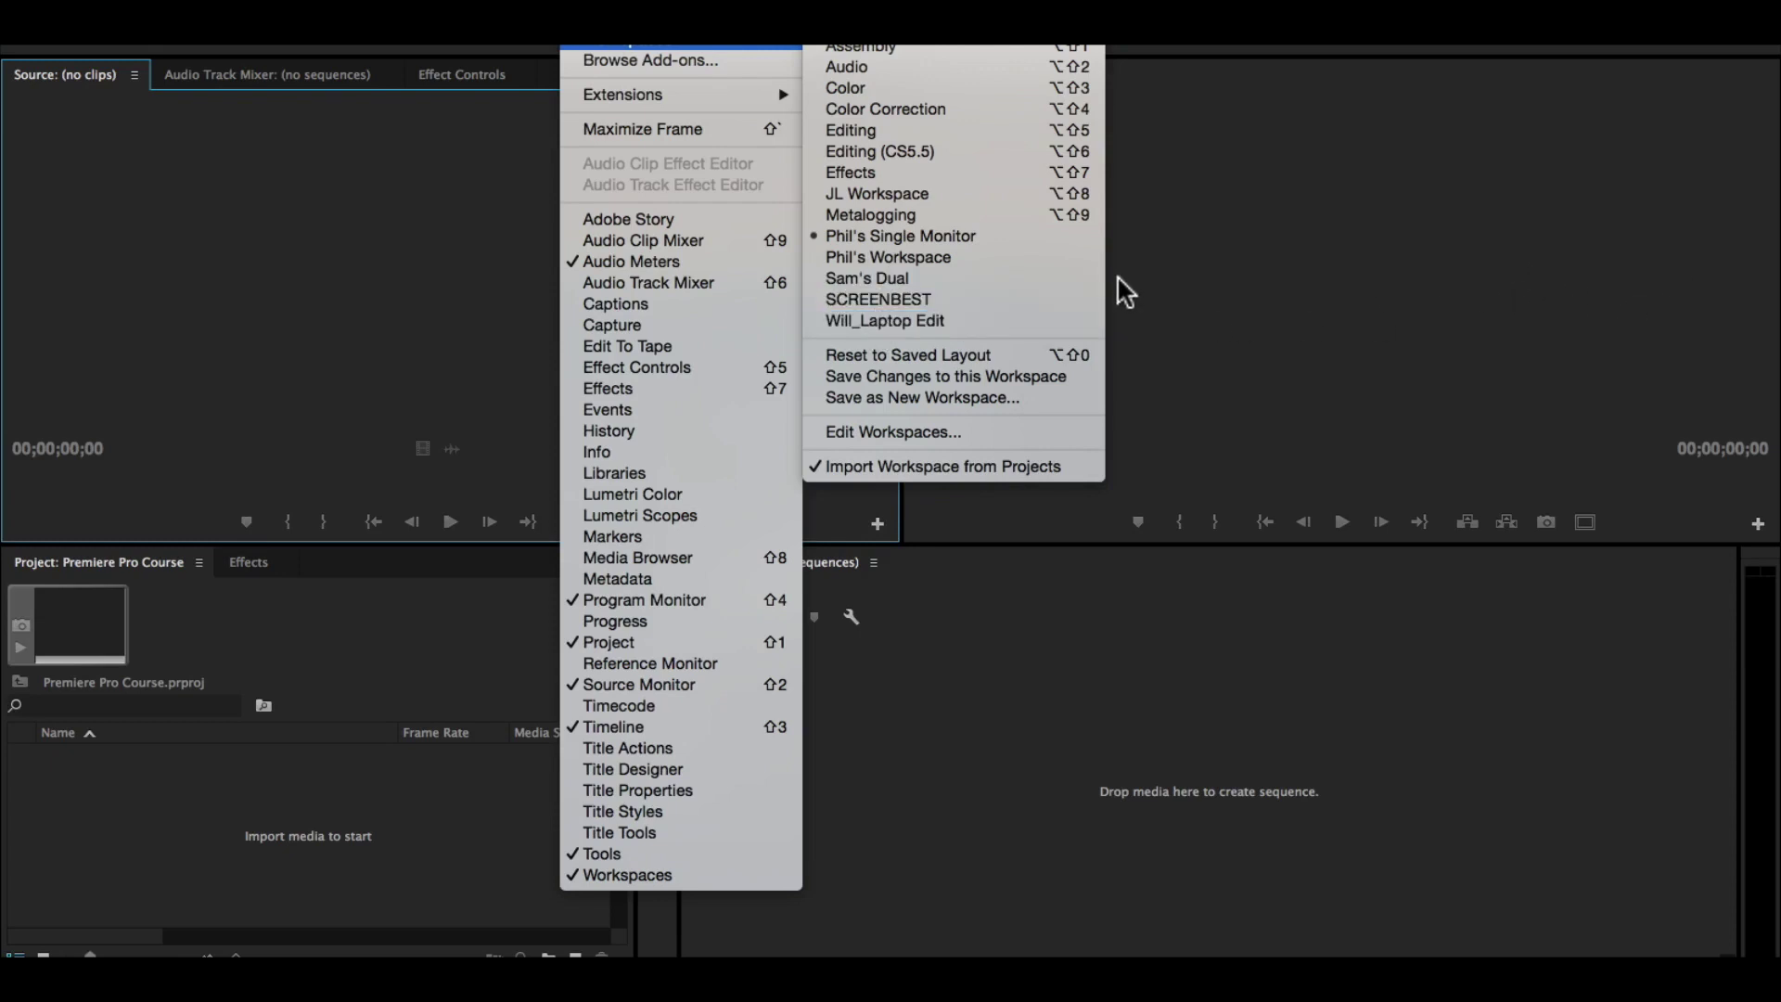
key("Escape")
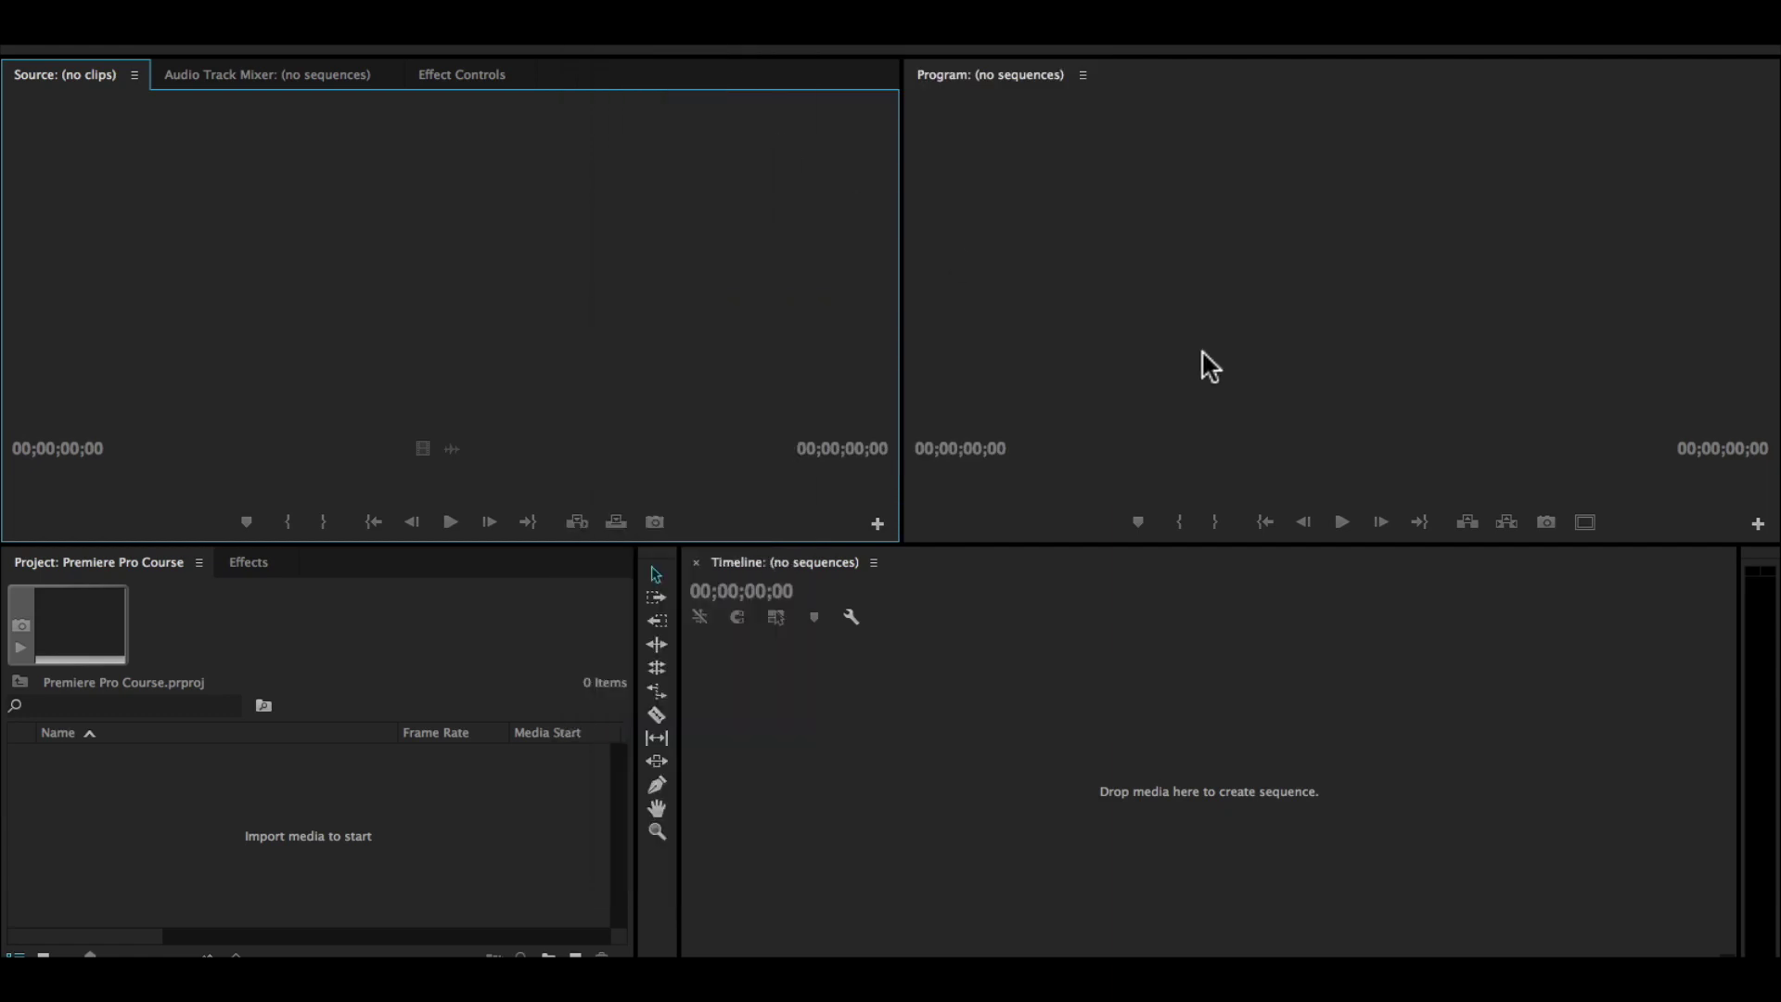